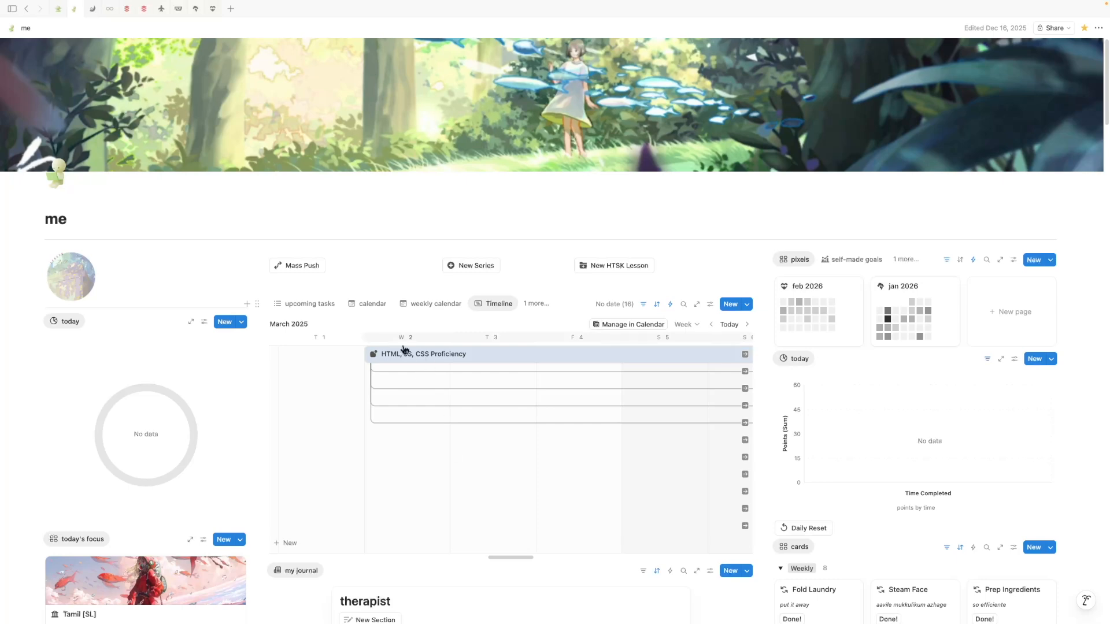
# Advance the tasks timeline from March into April 2025 to view the HTML, JS, CSS Proficiency lessons.
pyautogui.moveTo(504, 557); pyautogui.dragTo(540, 548)
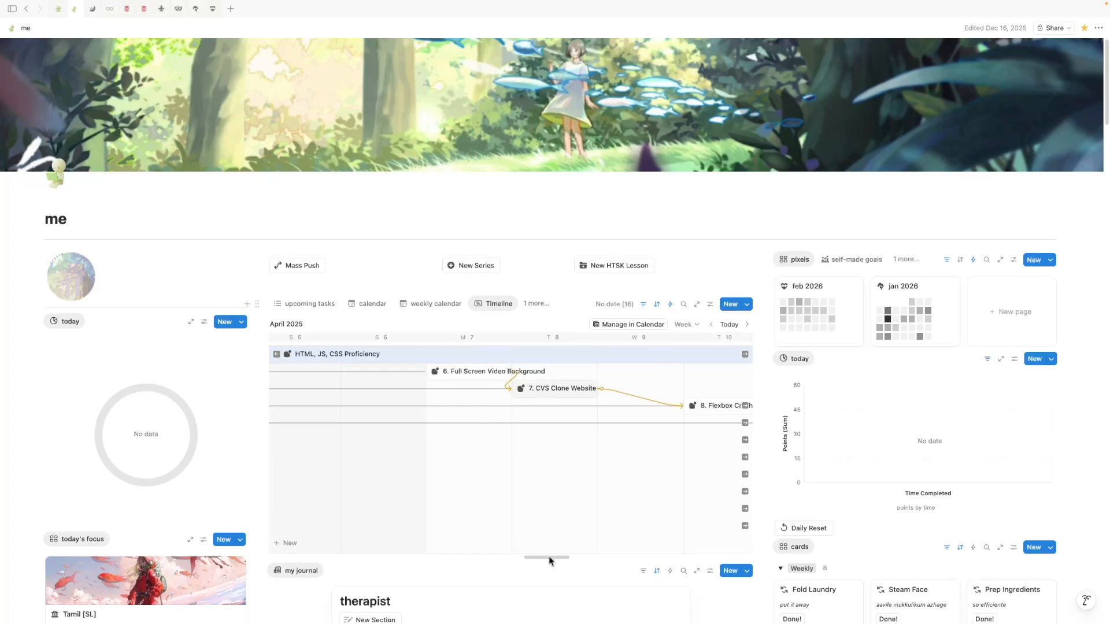
pyautogui.moveTo(552, 557); pyautogui.dragTo(570, 555)
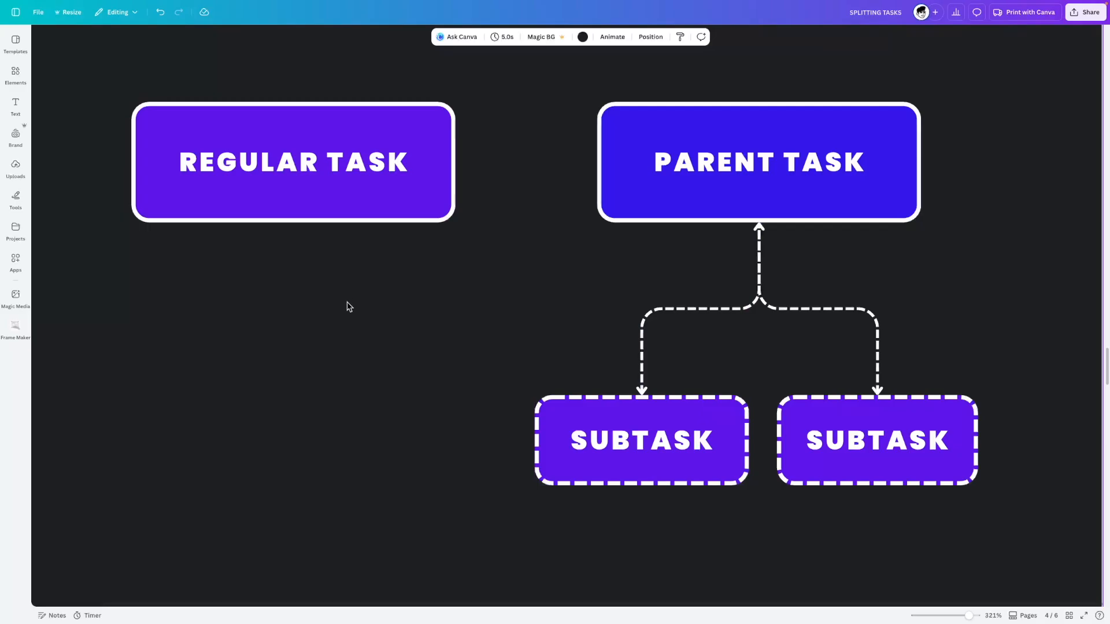
# In the Canva diagram on page 4, move the Regular Task box over the left Subtask box beneath Parent Task.
pyautogui.scroll(3, 349, 306)
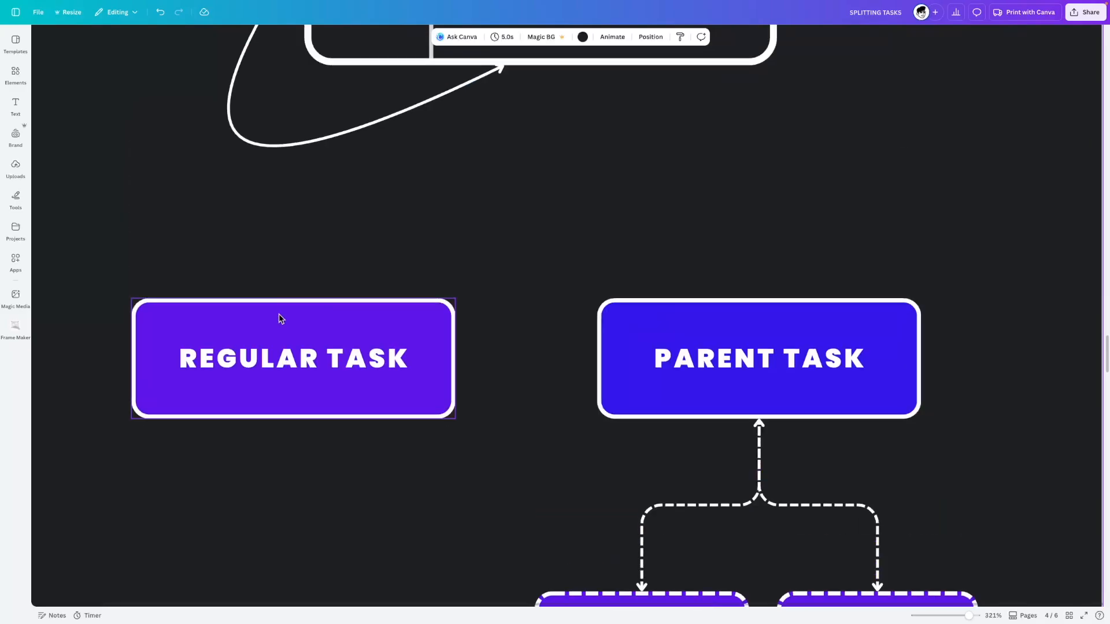
pyautogui.click(280, 318)
pyautogui.scroll(-2, 368, 365)
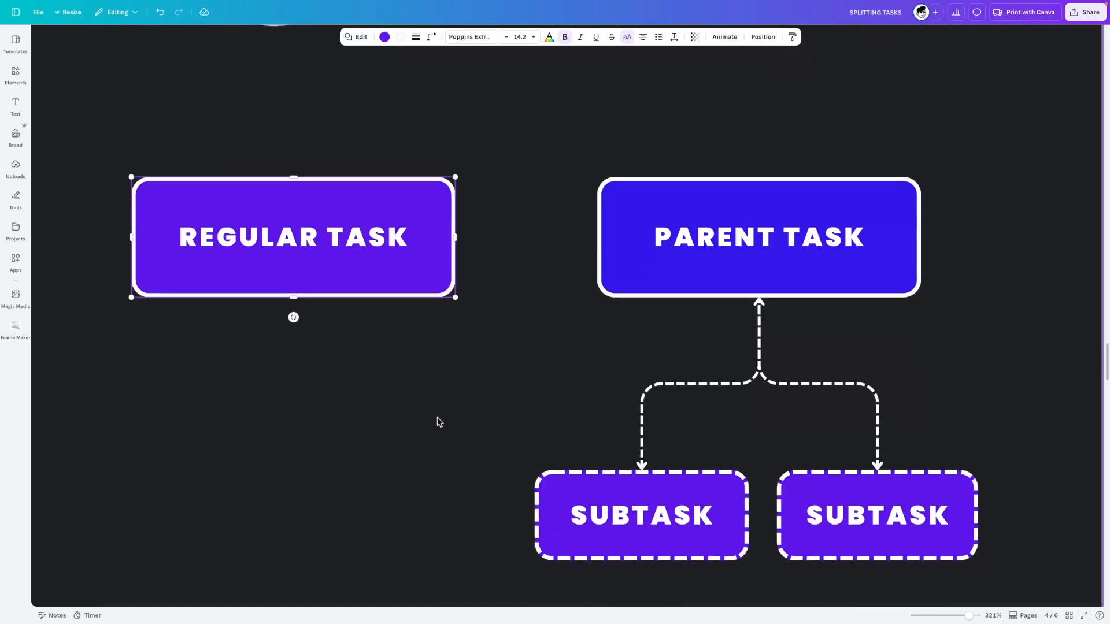
pyautogui.moveTo(347, 272)
pyautogui.mouseDown()
pyautogui.moveTo(845, 272)
pyautogui.moveTo(736, 253)
pyautogui.moveTo(272, 254)
pyautogui.moveTo(338, 267)
pyautogui.mouseUp()
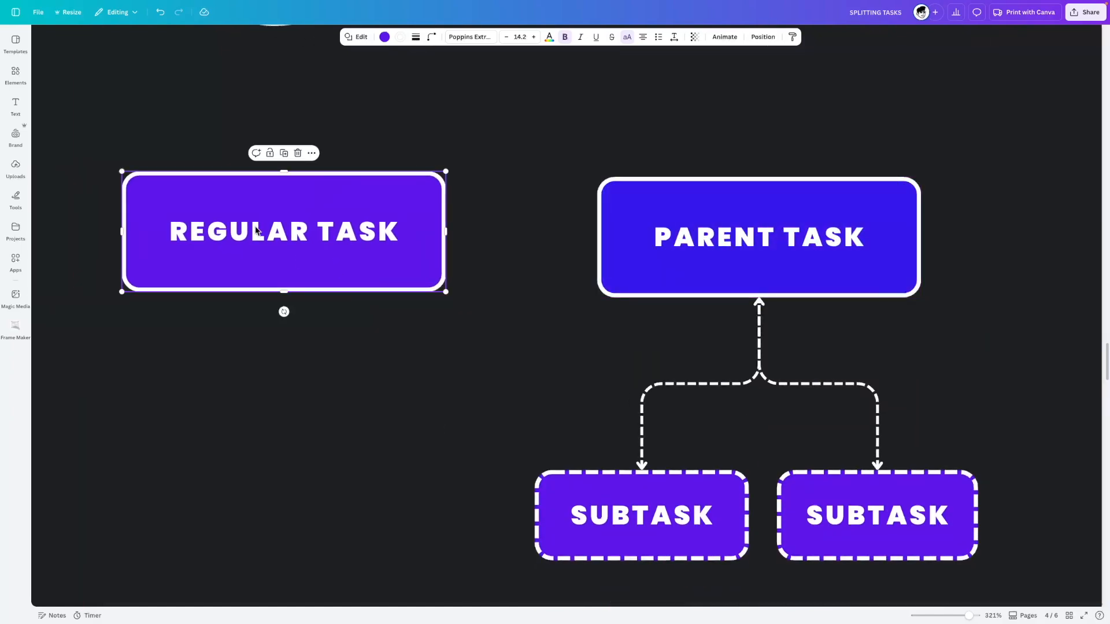
pyautogui.moveTo(241, 227); pyautogui.dragTo(559, 514)
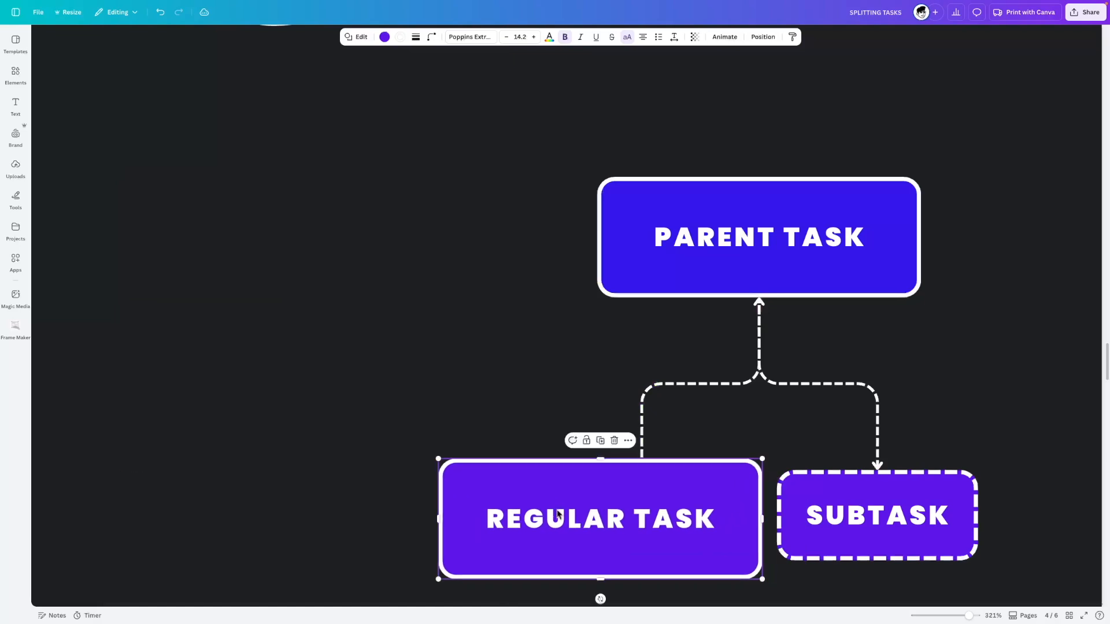
pyautogui.click(769, 203)
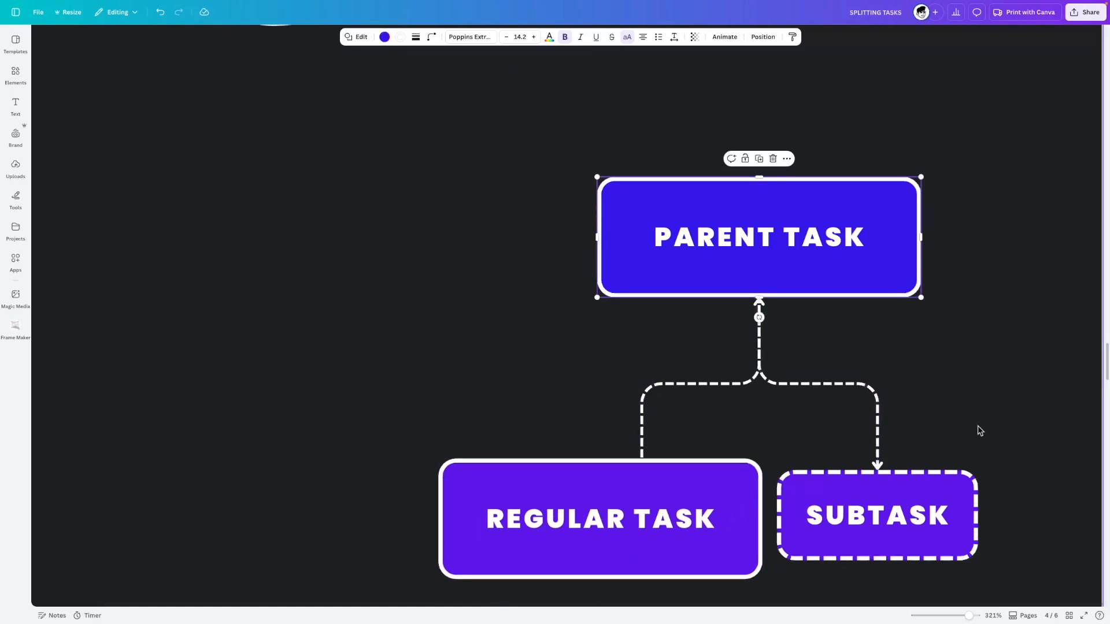
pyautogui.click(884, 535)
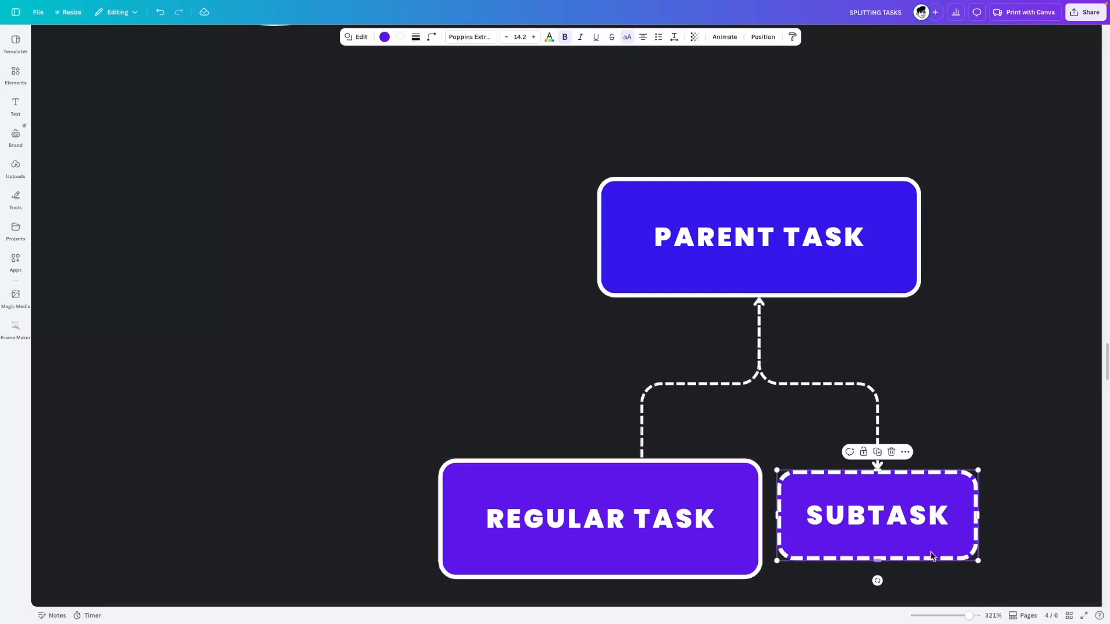
# Move the Regular Task box back to the left of the Parent Task box, level with it.
pyautogui.moveTo(648, 531); pyautogui.dragTo(319, 244)
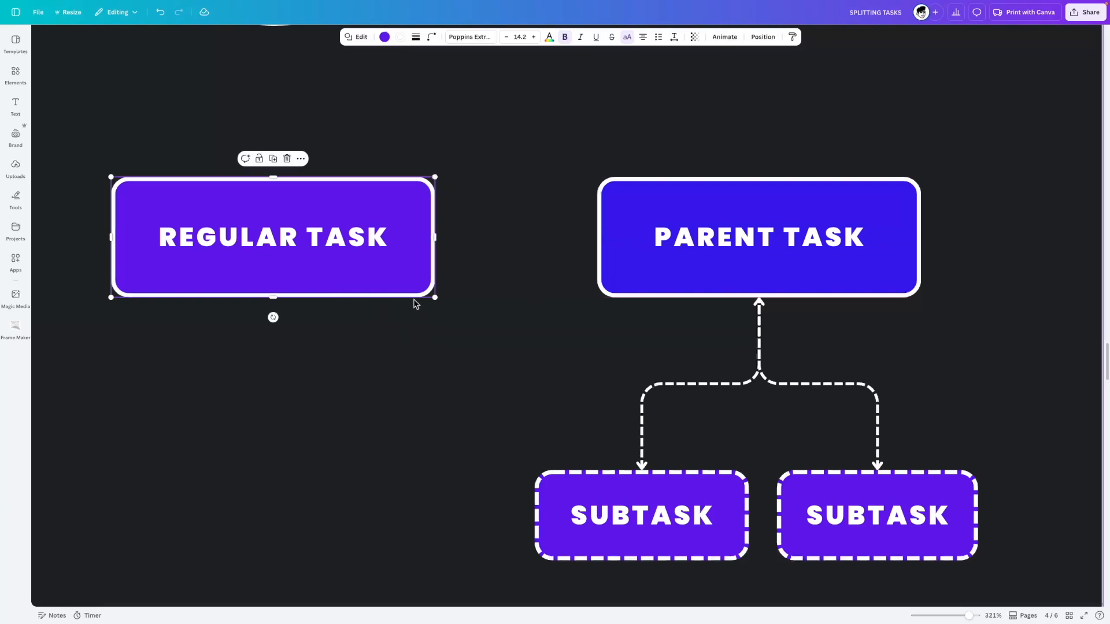
pyautogui.click(713, 279)
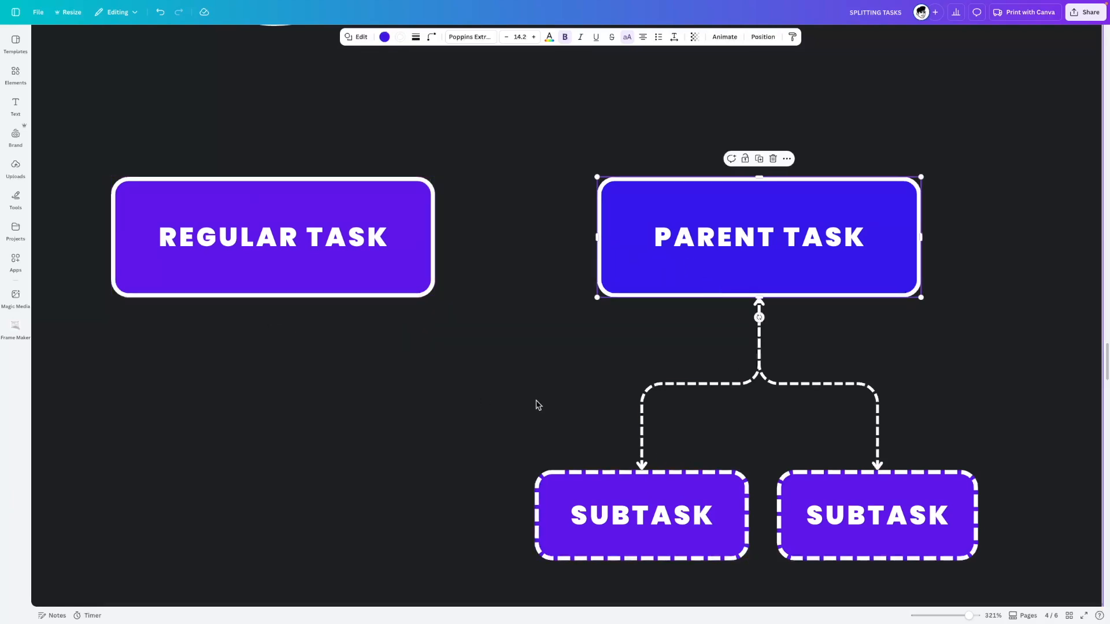
pyautogui.click(341, 239)
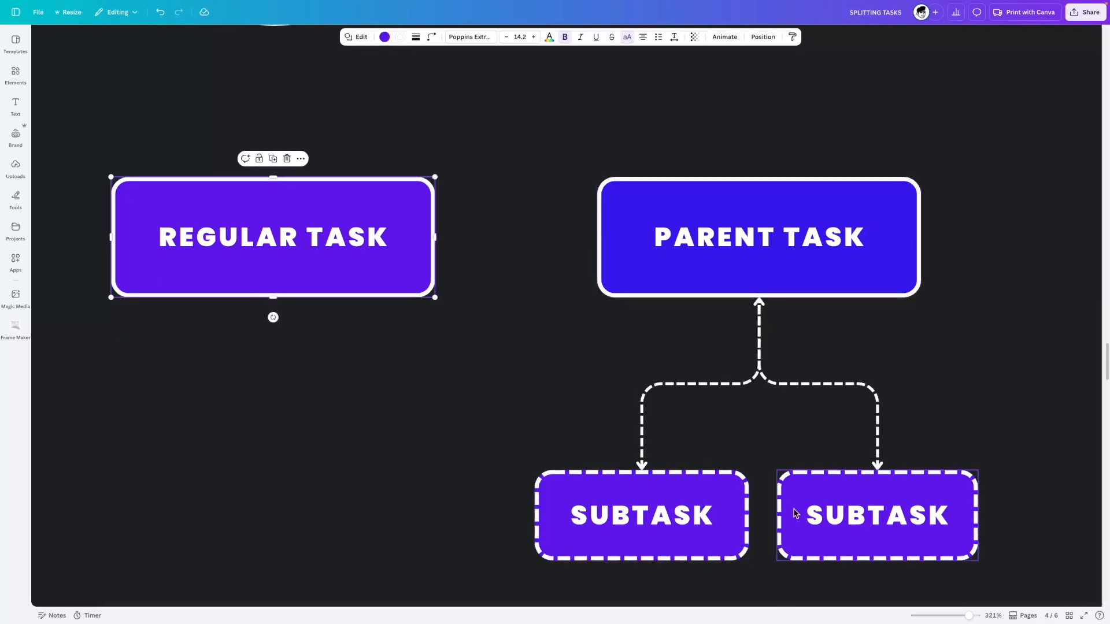
pyautogui.click(860, 518)
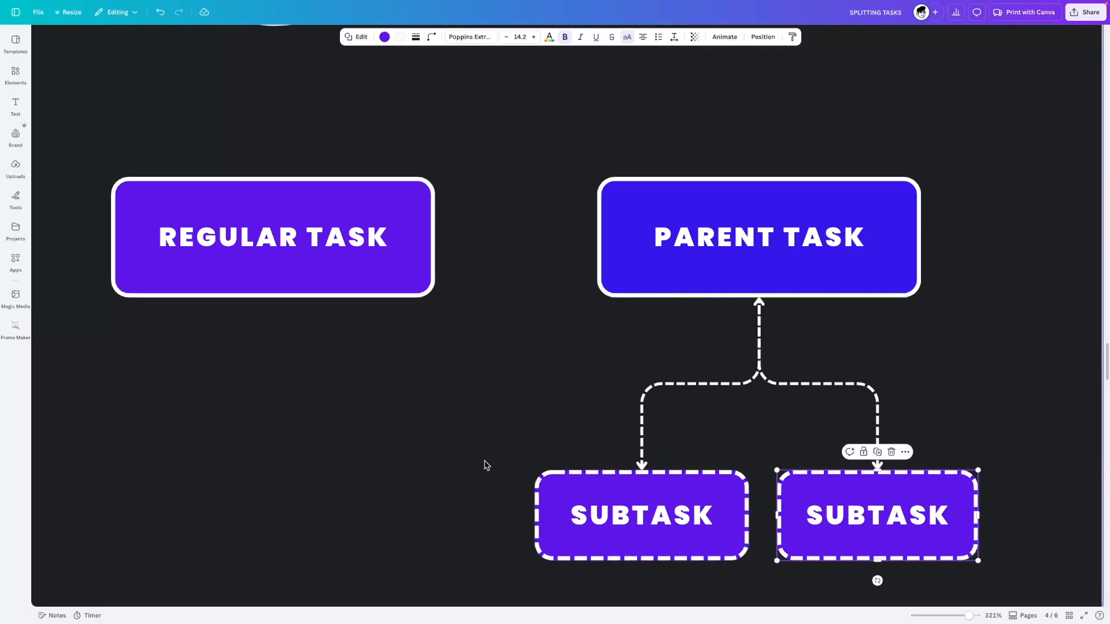
# Examine the task table on page 3, including its Add Subtask + Link to Main box, and the diagram below it.
pyautogui.scroll(10, 483, 463)
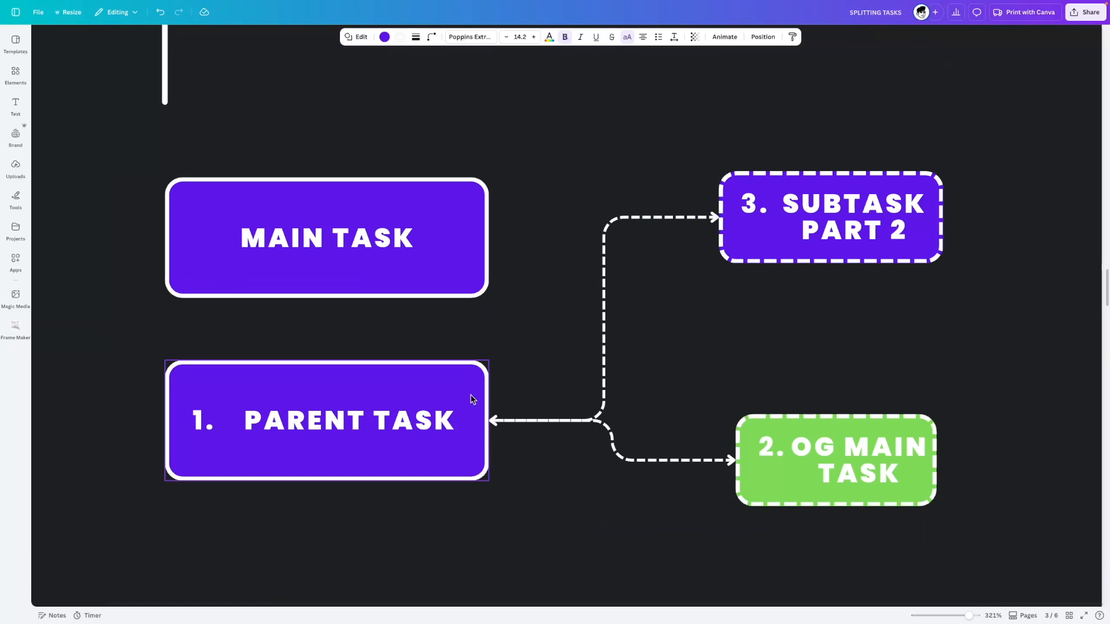
pyautogui.scroll(5, 538, 461)
pyautogui.click(963, 282)
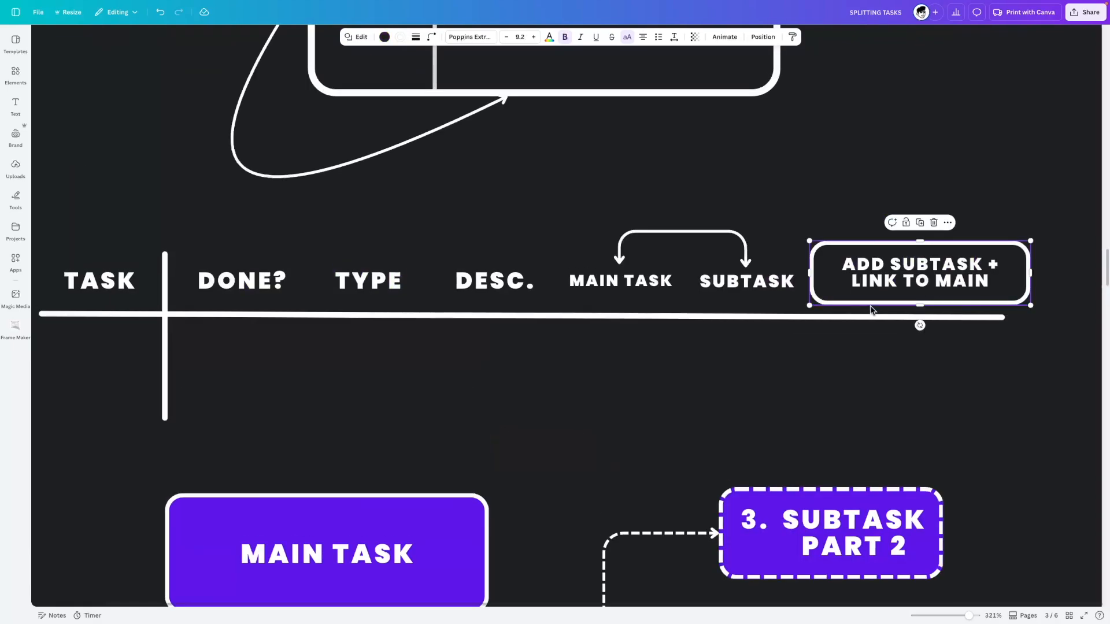
pyautogui.scroll(-9, 765, 414)
pyautogui.scroll(4, 359, 347)
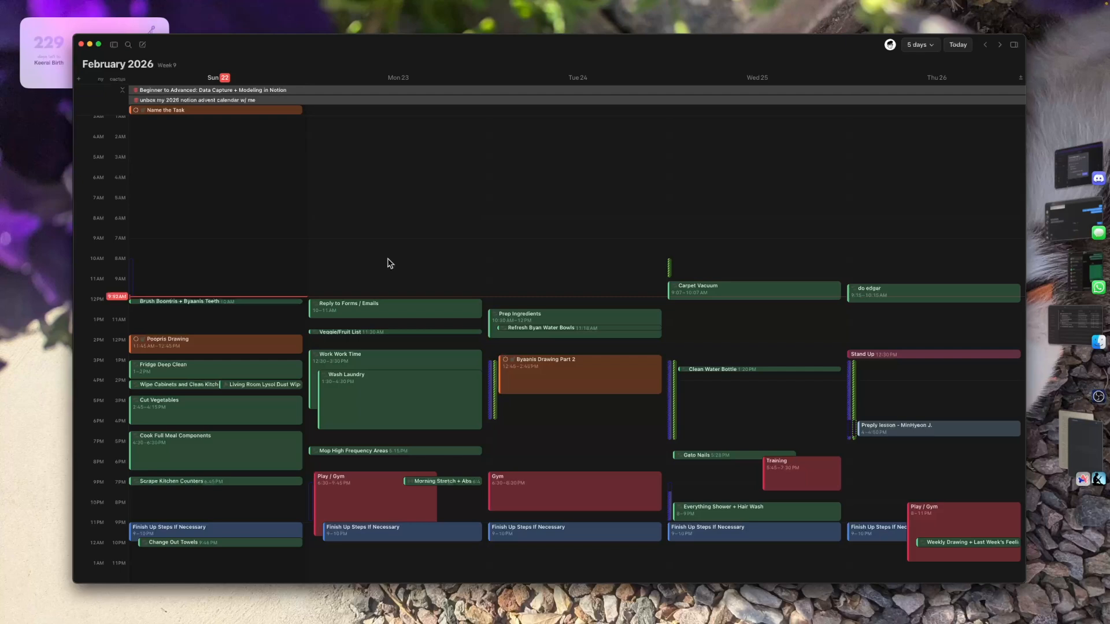
# Switch to Notion Calendar and view the details of the Sunday drawing task and Tuesday's Part 2 drawing task.
pyautogui.click(275, 339)
pyautogui.click(630, 380)
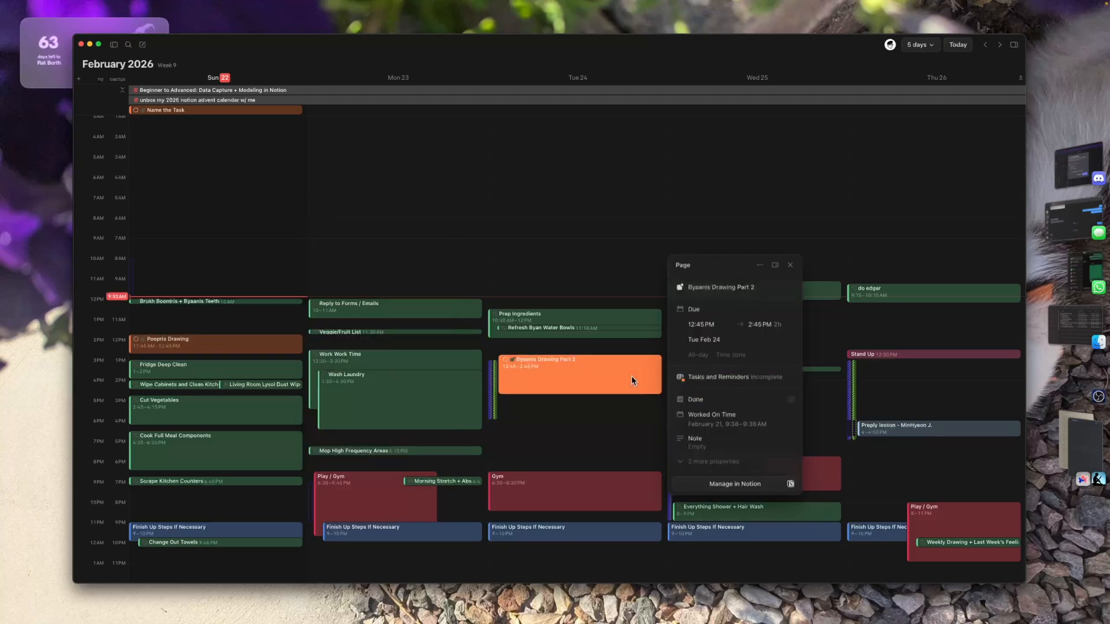
pyautogui.click(224, 342)
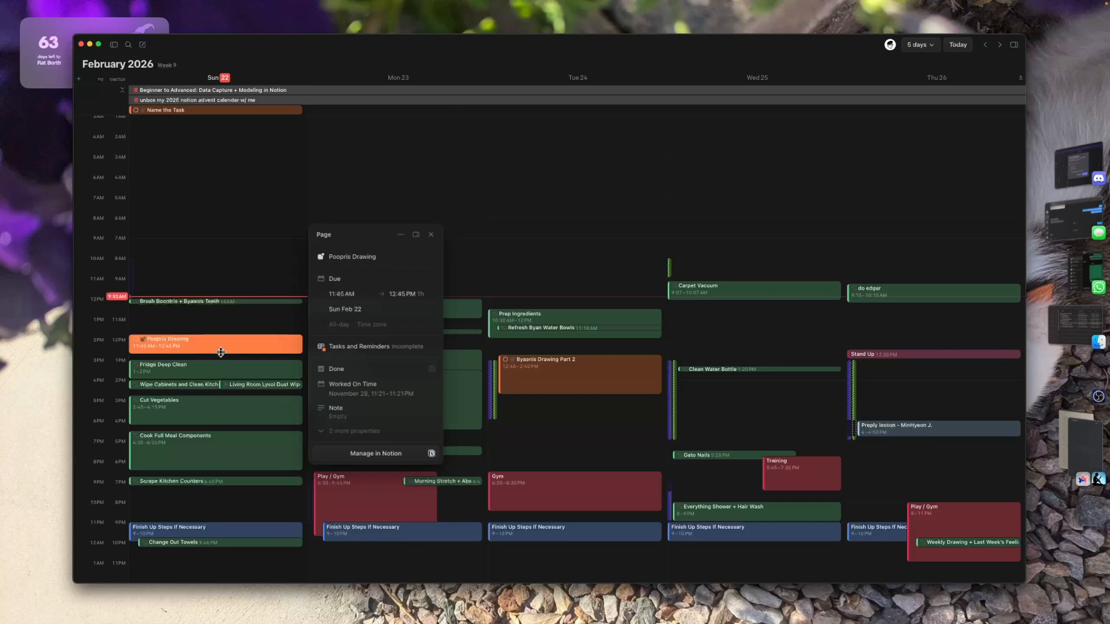
pyautogui.press('Escape')
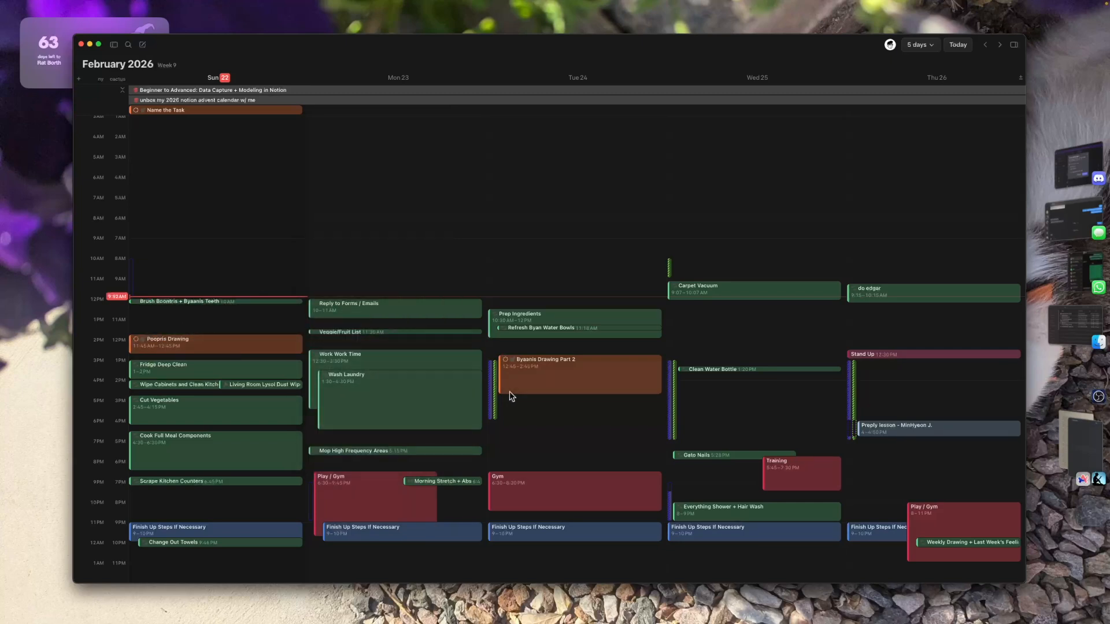
pyautogui.click(573, 363)
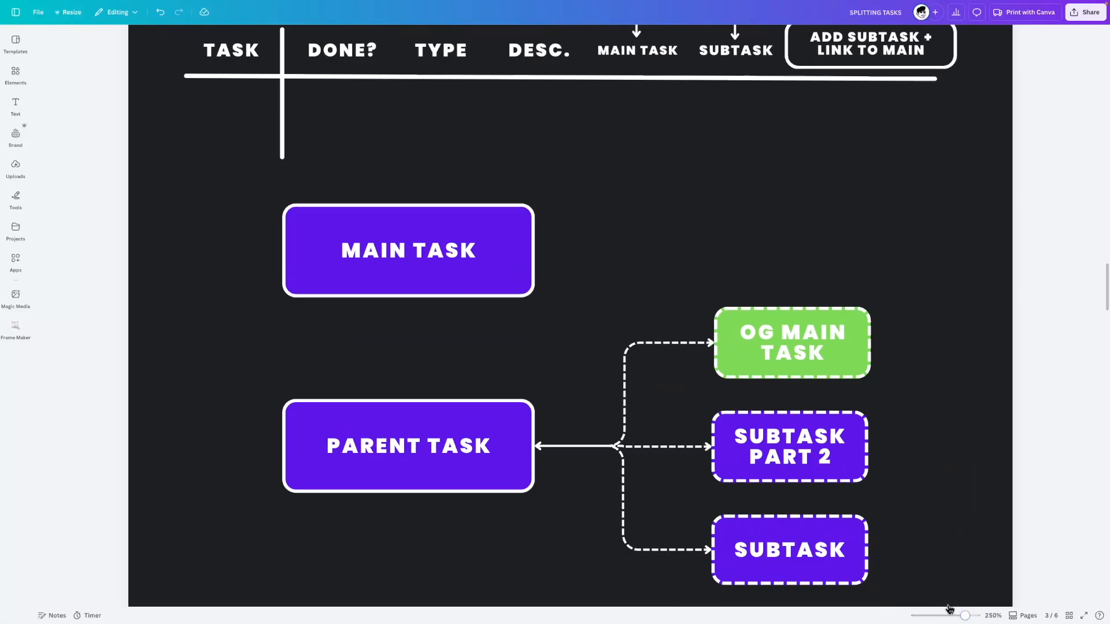
# In the page 3 diagram in Canva, nudge the Main Task box slightly up and review the Add Subtask + Link to Main box.
pyautogui.scroll(-2, 679, 470)
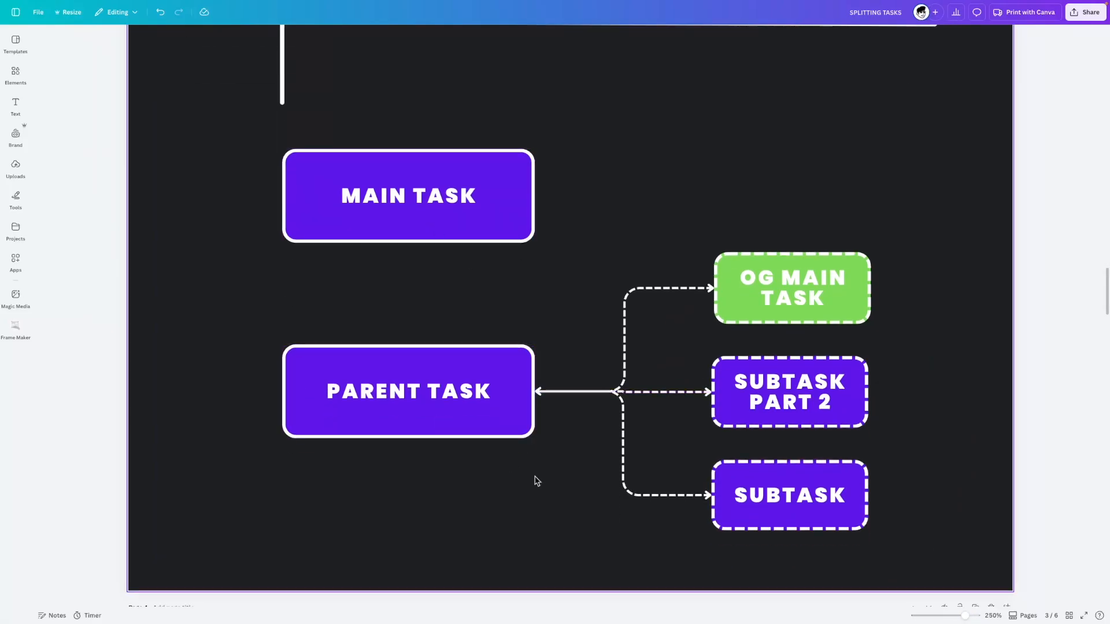
pyautogui.moveTo(397, 195)
pyautogui.mouseDown()
pyautogui.moveTo(373, 177)
pyautogui.moveTo(388, 184)
pyautogui.mouseUp()
pyautogui.click(615, 221)
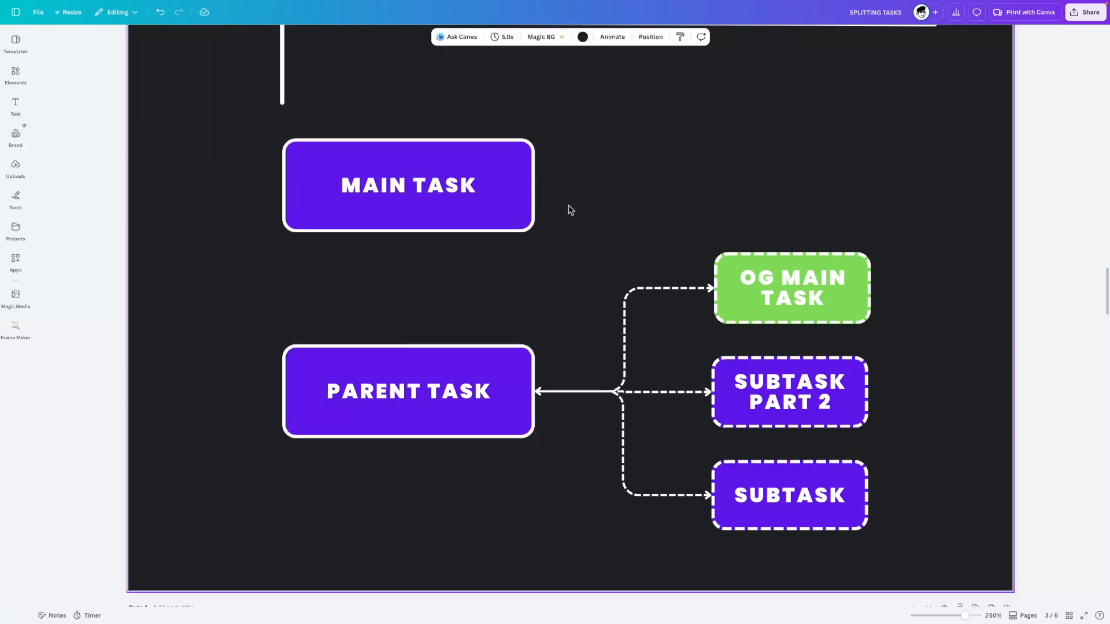
pyautogui.scroll(4, 564, 301)
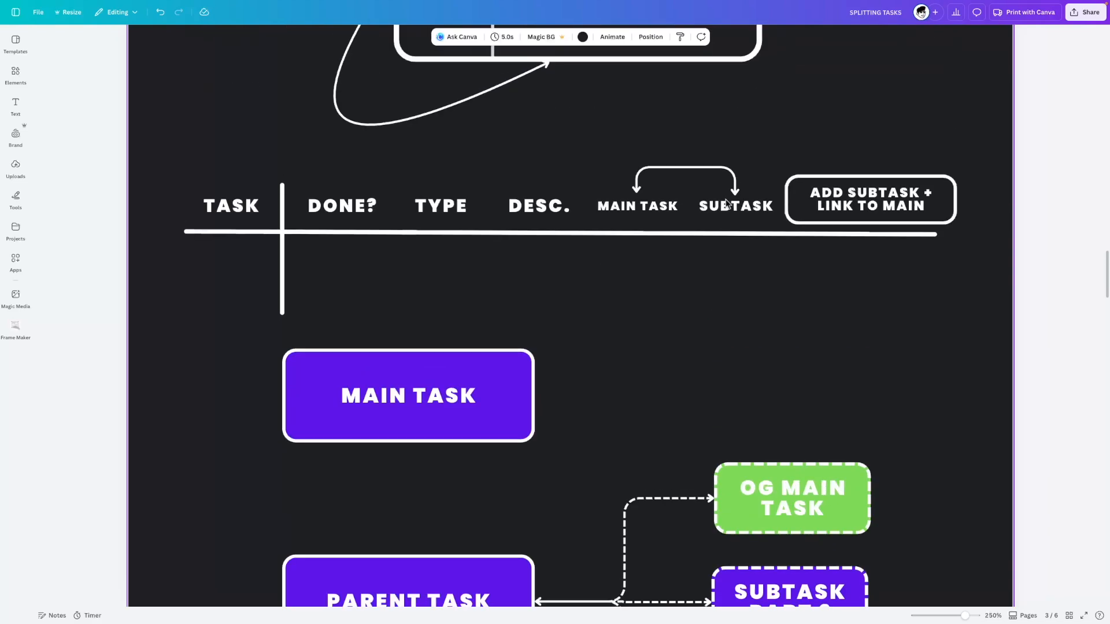
pyautogui.click(928, 208)
pyautogui.click(835, 407)
pyautogui.scroll(-3, 835, 407)
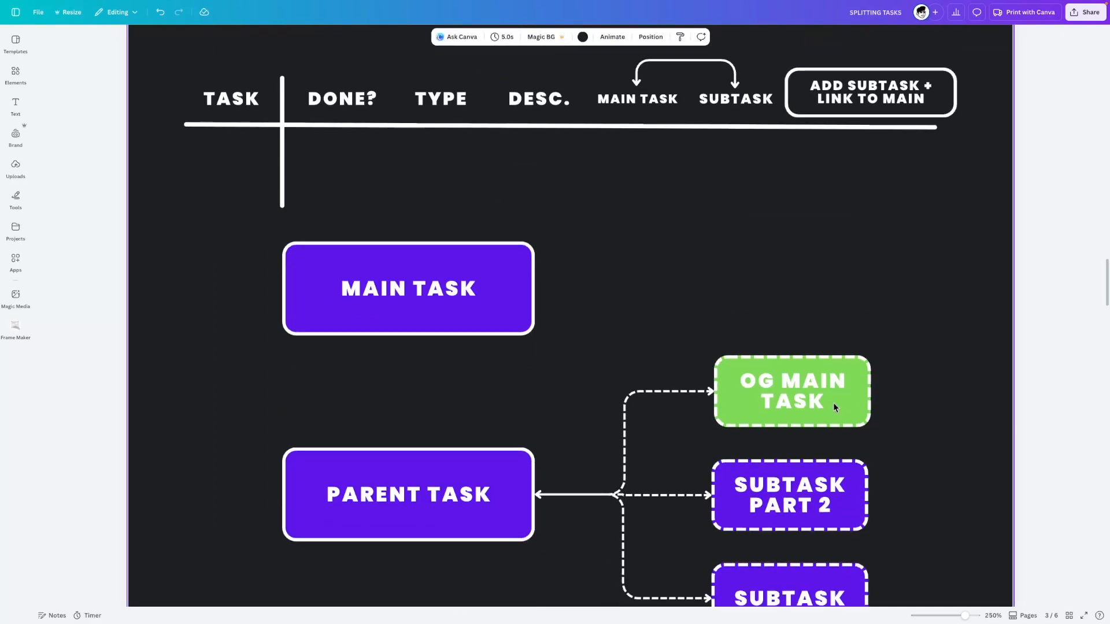
# Place the Main Task box over the green OG Main Task box.
pyautogui.moveTo(485, 312); pyautogui.dragTo(932, 409)
pyautogui.press('Escape')
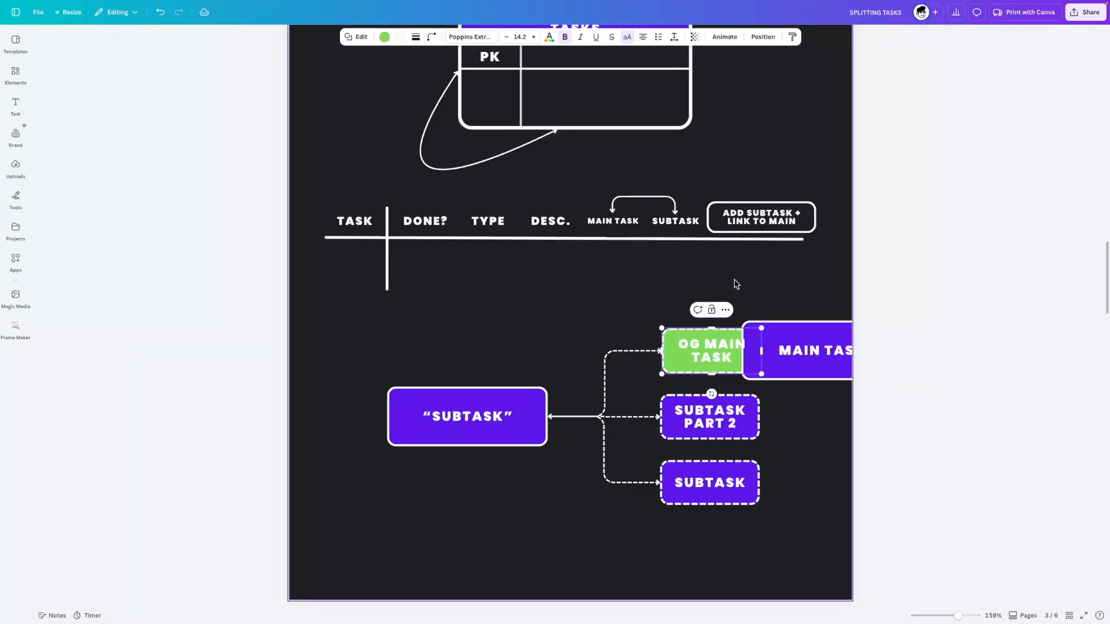
pyautogui.click(770, 283)
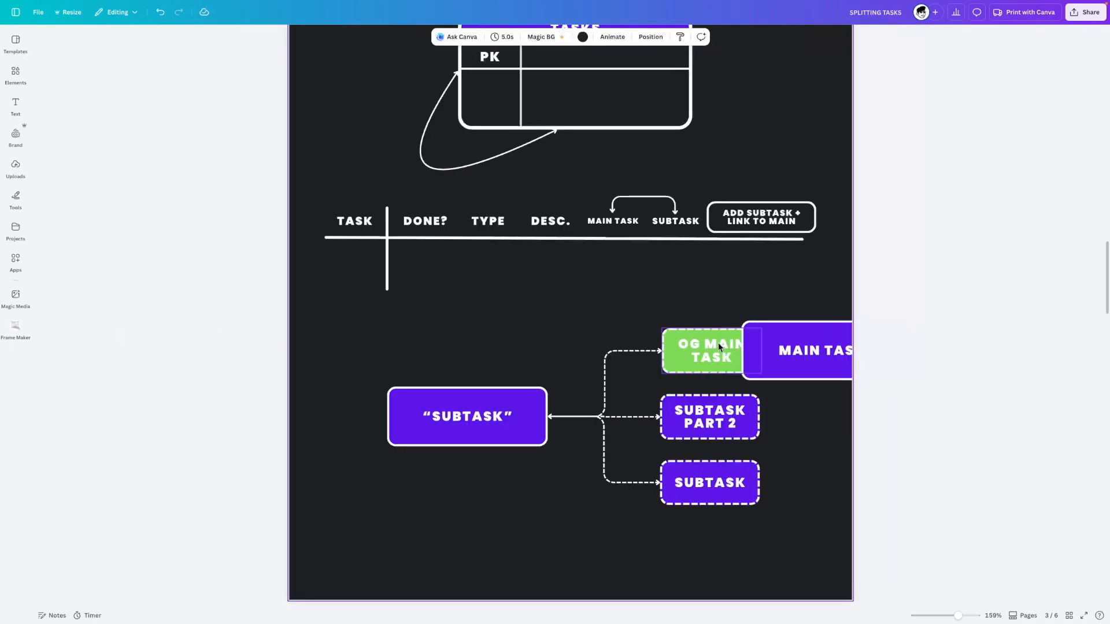
pyautogui.click(686, 353)
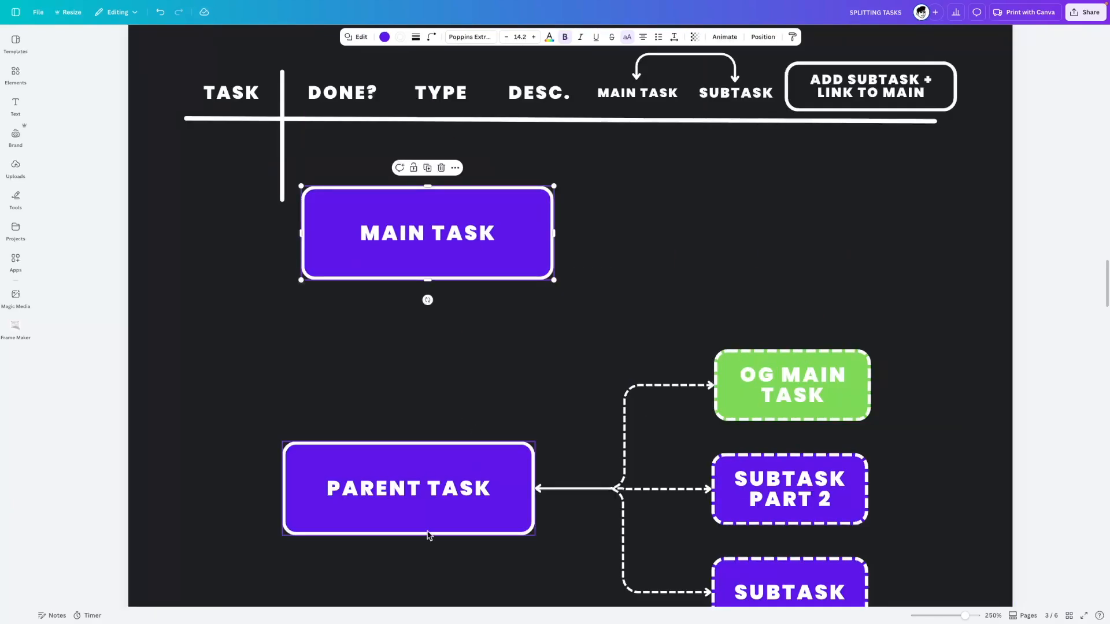
# Shift the Main Task box slightly right and down, and select the parent and subtask elements of the diagram below it.
pyautogui.scroll(-2, 347, 489)
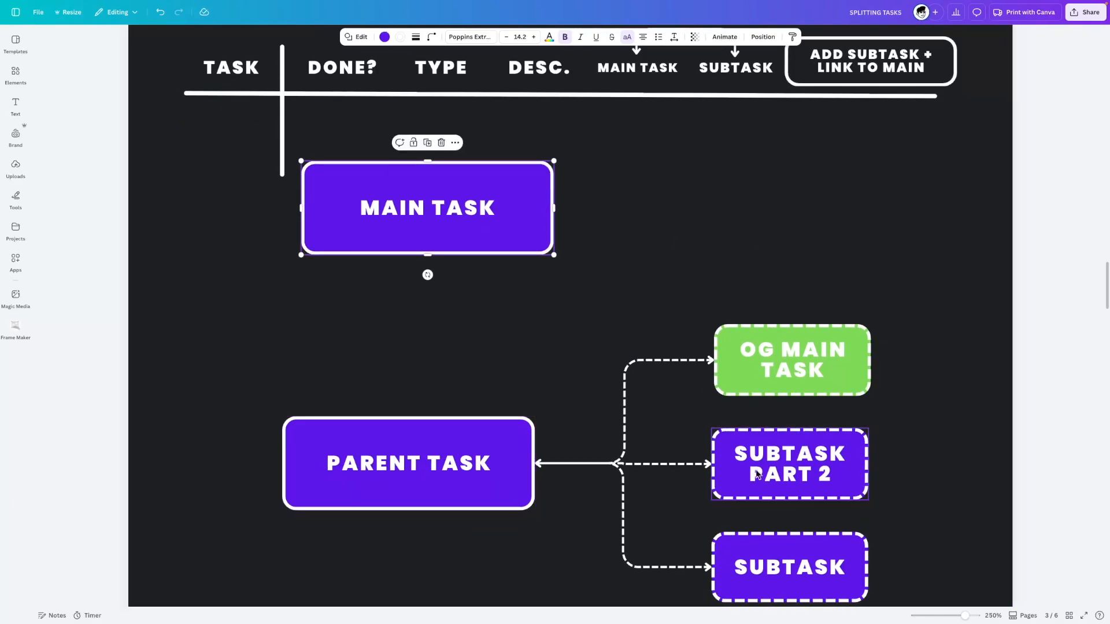
pyautogui.click(758, 473)
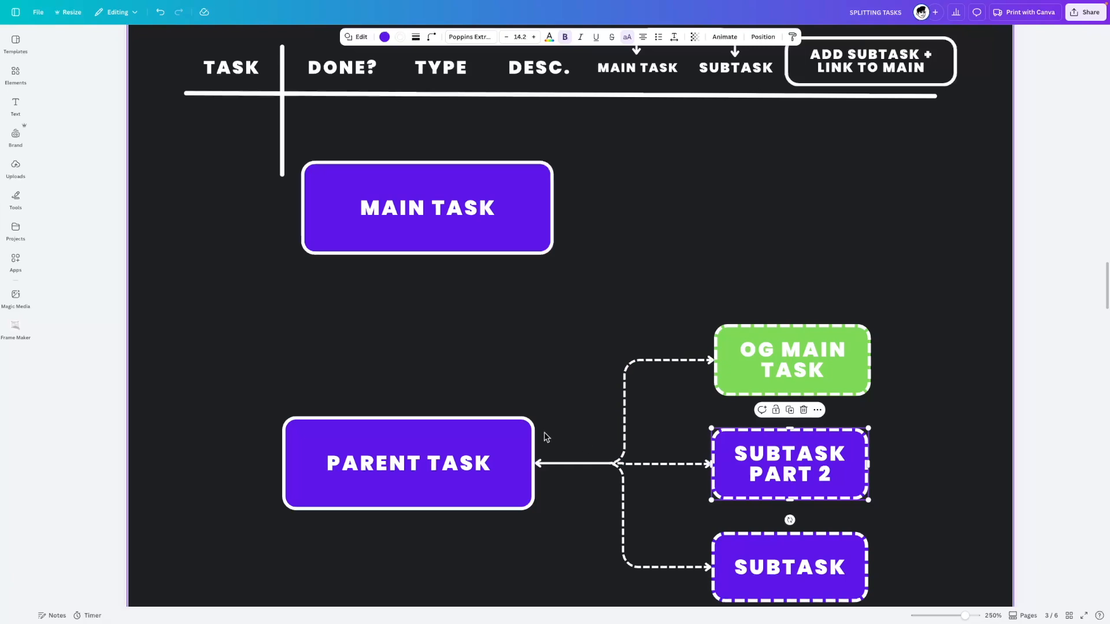
pyautogui.moveTo(441, 223); pyautogui.dragTo(469, 237)
pyautogui.click(785, 341)
pyautogui.click(456, 438)
pyautogui.click(653, 465)
pyautogui.click(740, 466)
# Delete the lowest Subtask box and the dashed connector linking it to Parent Task.
pyautogui.scroll(-3, 752, 457)
pyautogui.click(796, 447)
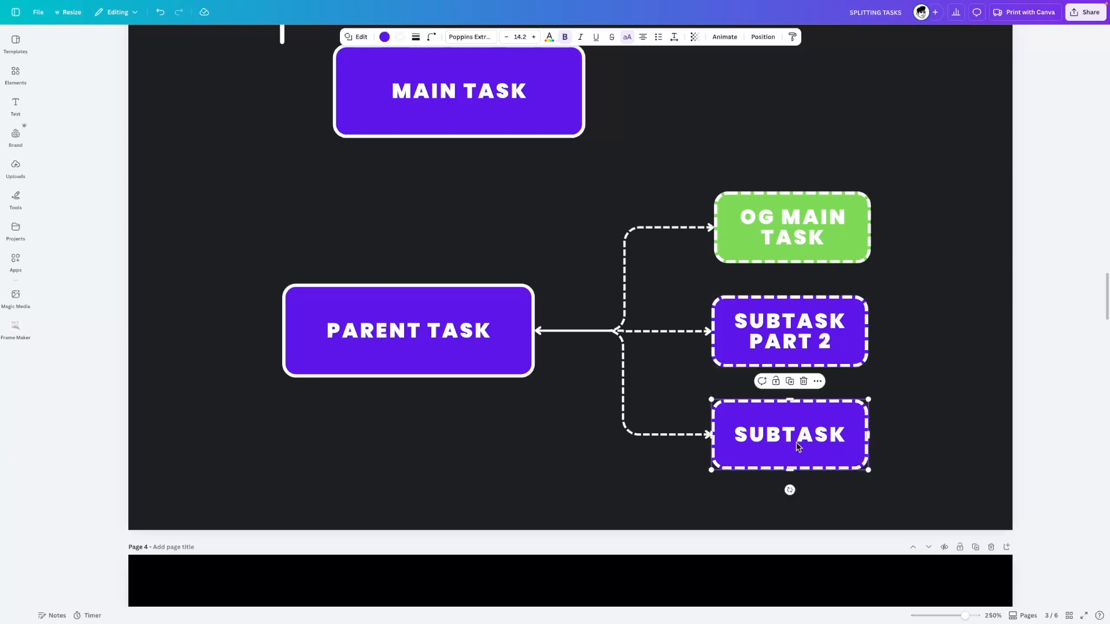
pyautogui.press('Delete')
pyautogui.click(715, 404)
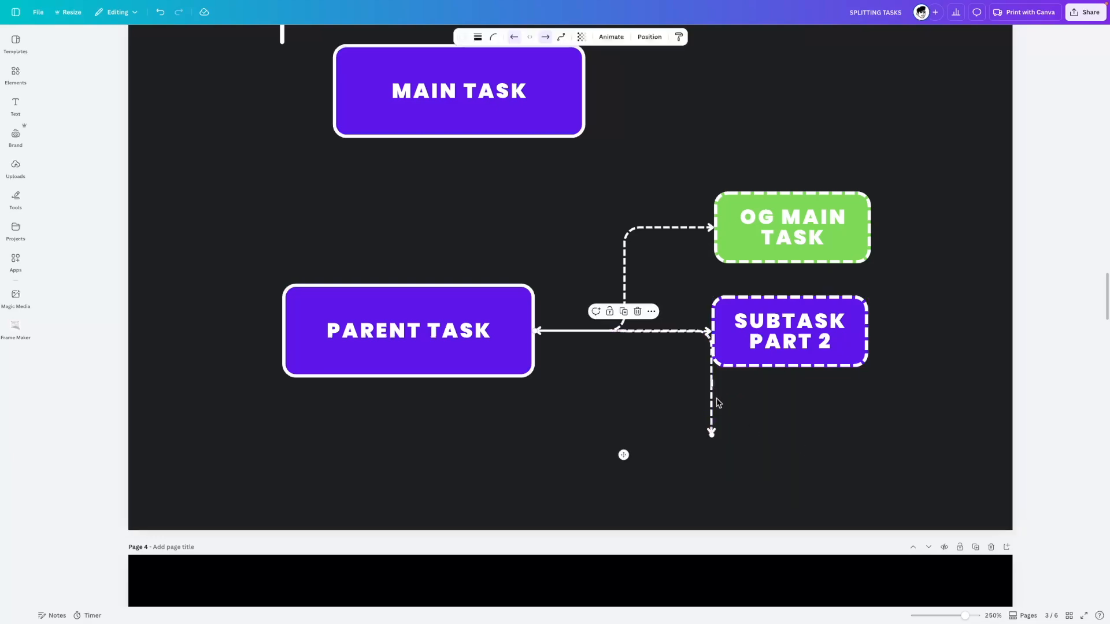
pyautogui.press('Delete')
# Align the Main Task box above Parent Task, then place it over the OG Main Task box on the upper dashed branch.
pyautogui.scroll(3, 708, 415)
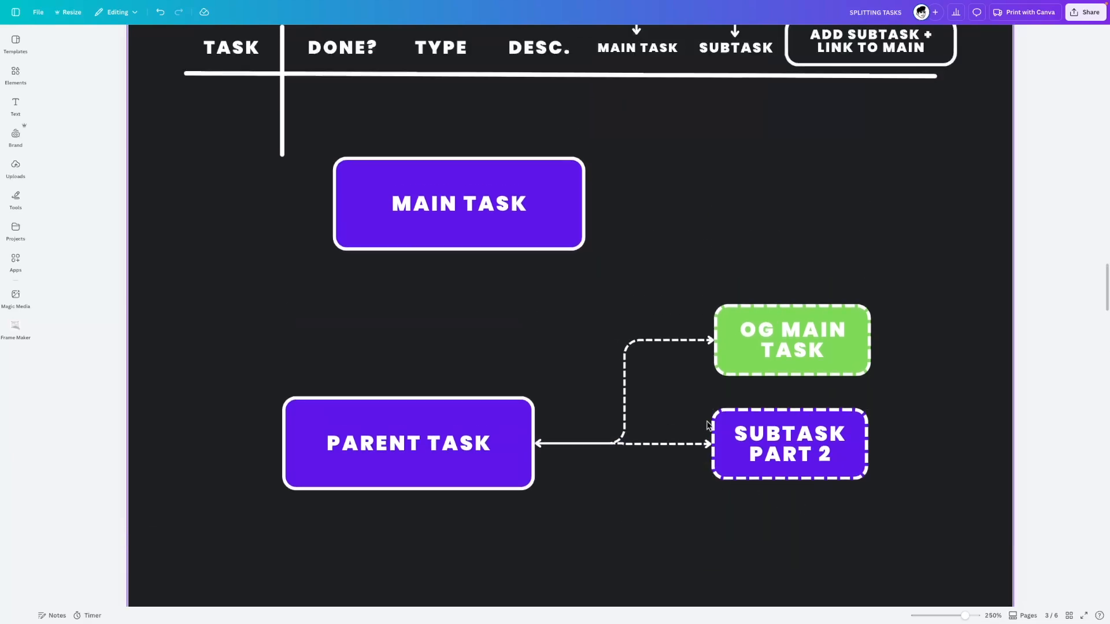
pyautogui.moveTo(459, 223); pyautogui.dragTo(410, 272)
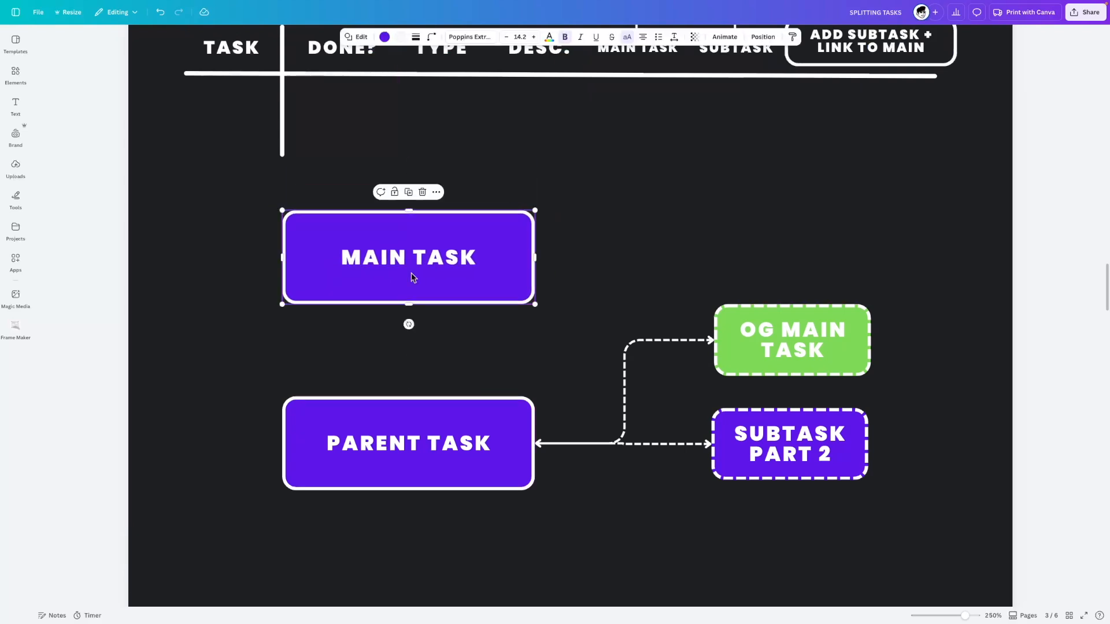
pyautogui.click(623, 262)
pyautogui.moveTo(450, 289); pyautogui.dragTo(855, 361)
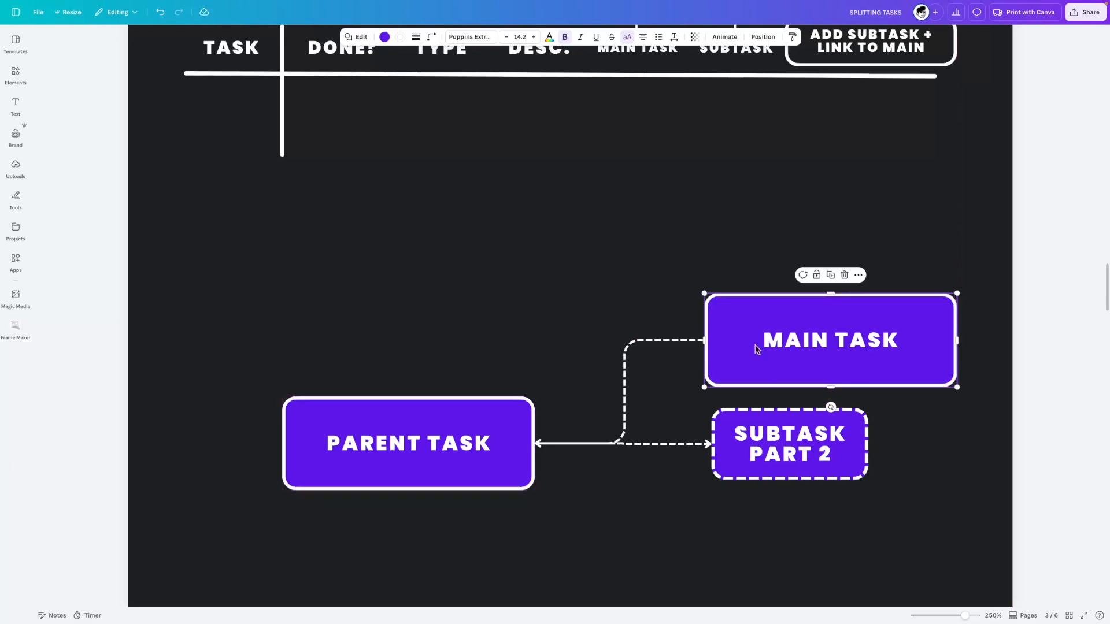
pyautogui.click(393, 439)
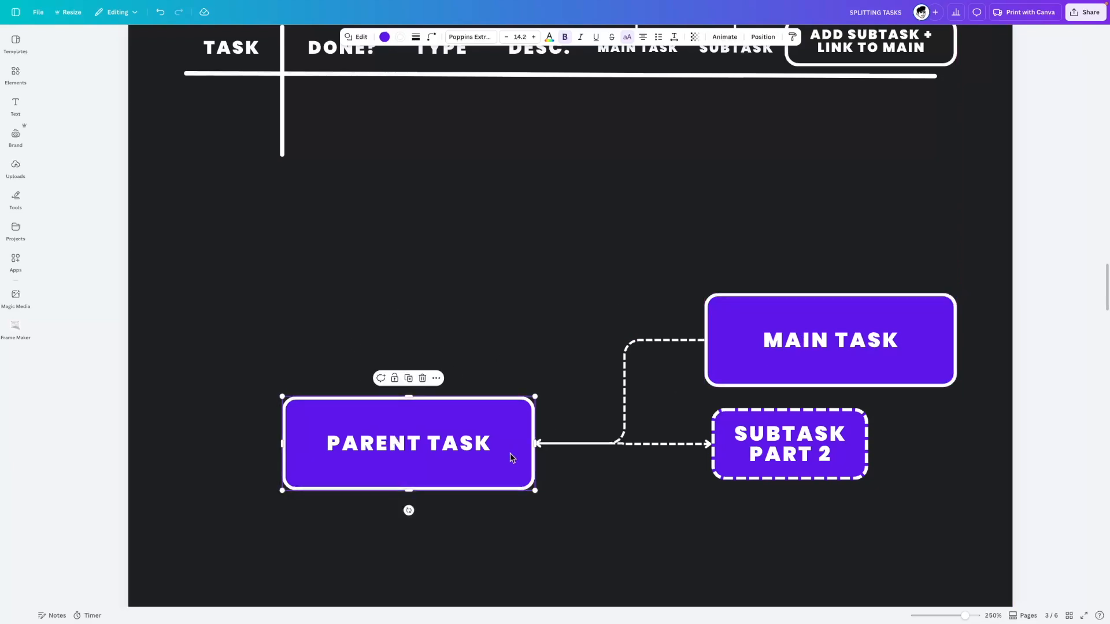
pyautogui.click(805, 447)
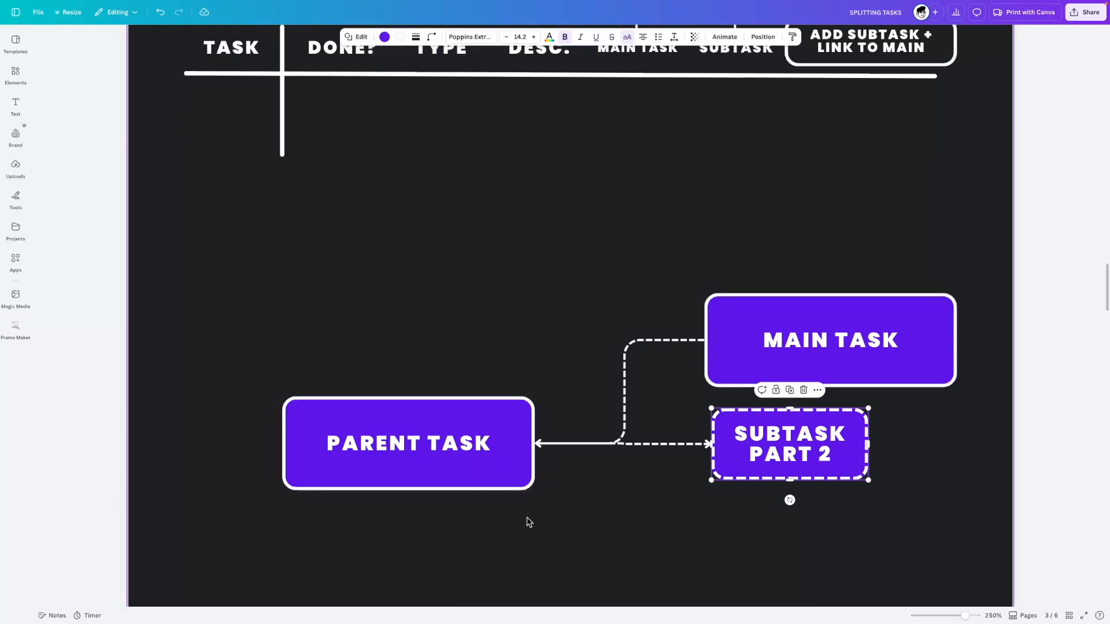
# Move the Main Task box off the OG Main Task box to the space directly above Parent Task.
pyautogui.moveTo(809, 356); pyautogui.dragTo(388, 276)
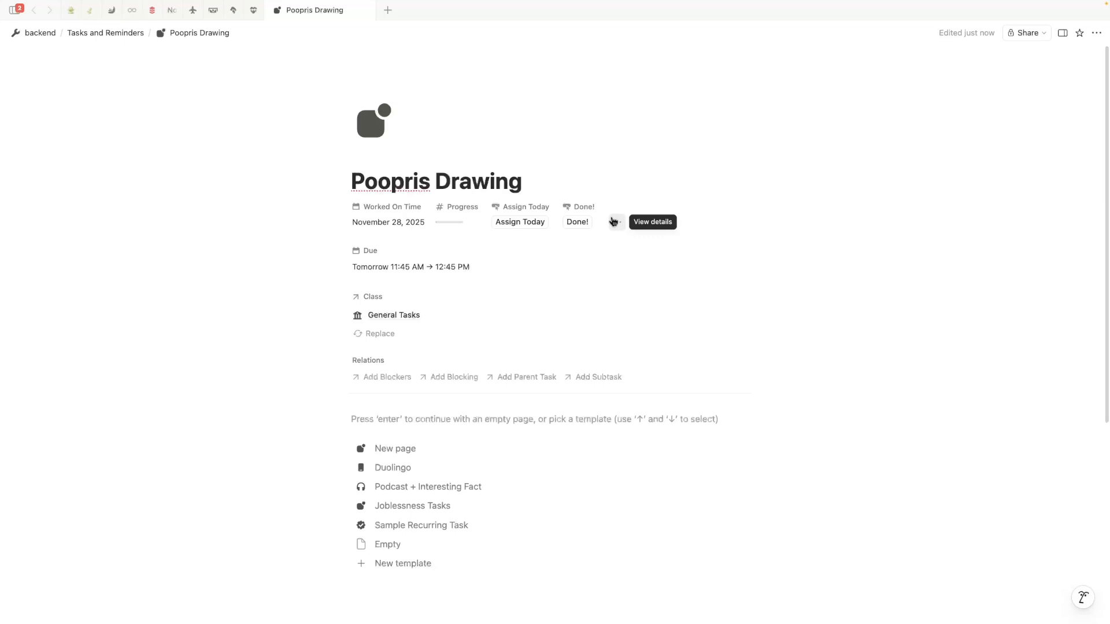
# In Notion, reopen the Poopris Drawing task from Tasks and Reminders as a full page and show its property details.
pyautogui.click(613, 221)
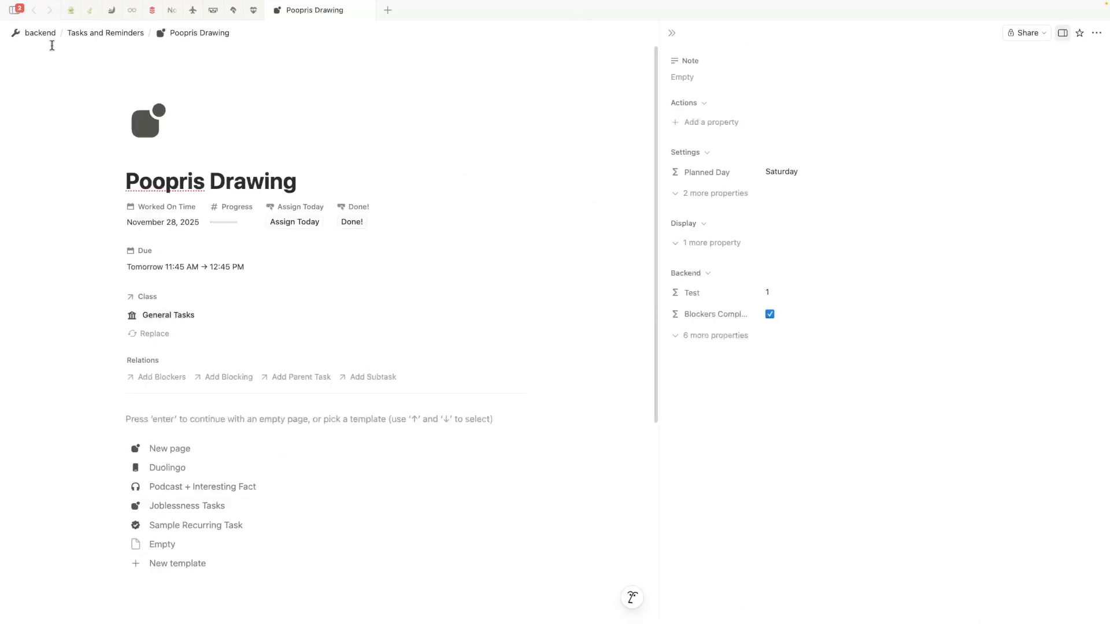
pyautogui.click(92, 35)
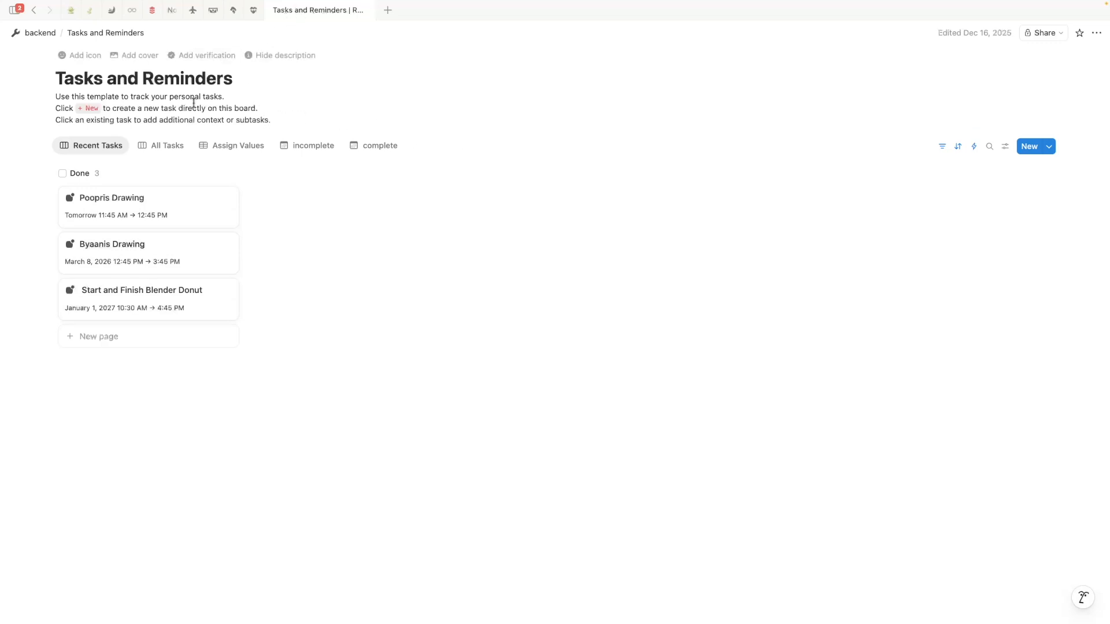
pyautogui.click(148, 204)
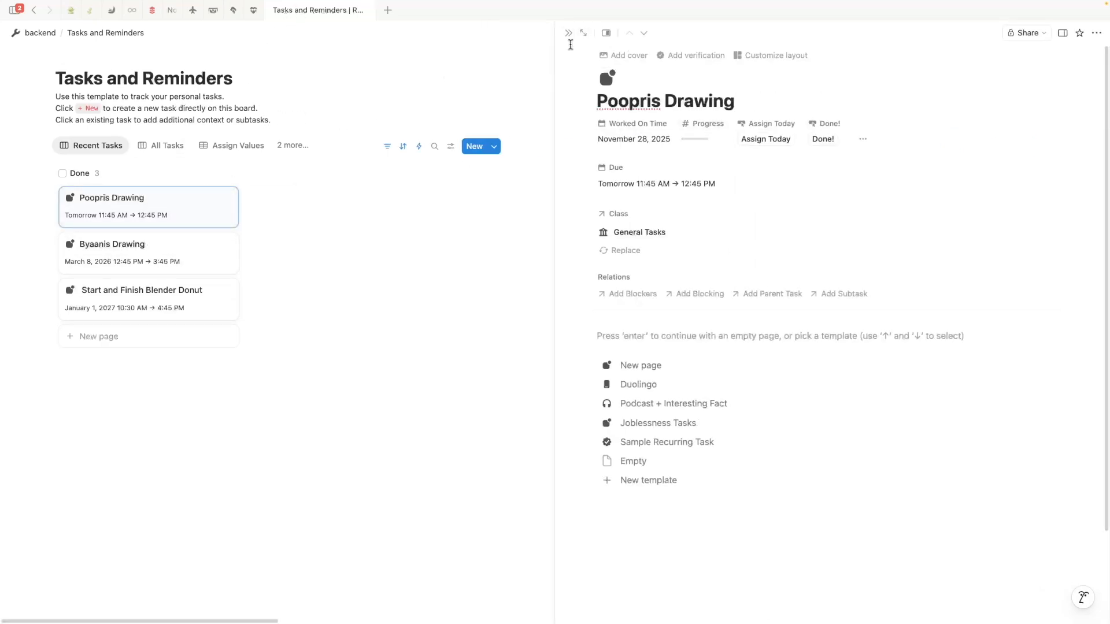
pyautogui.click(583, 33)
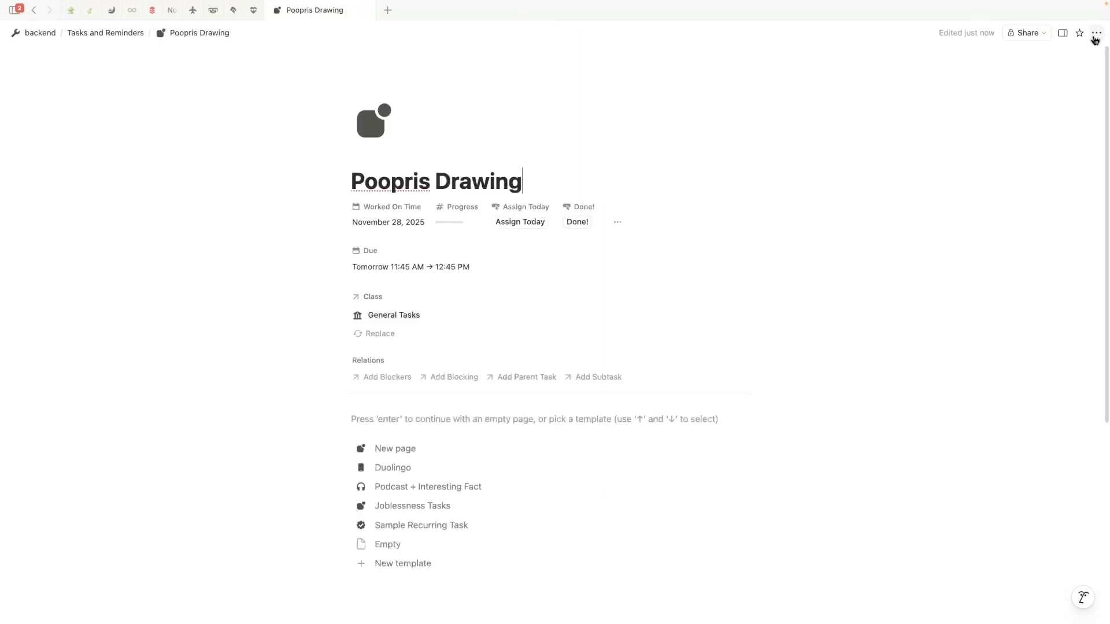
pyautogui.click(1062, 33)
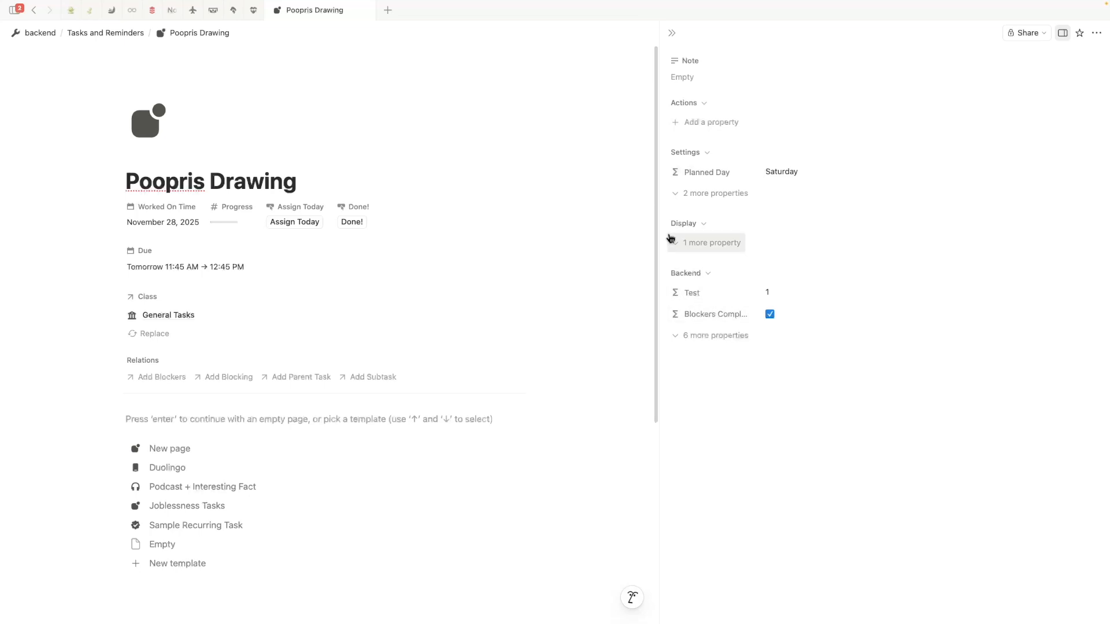
# Add a button property named Split Task to the Actions section of the Poopris Drawing task.
pyautogui.click(718, 122)
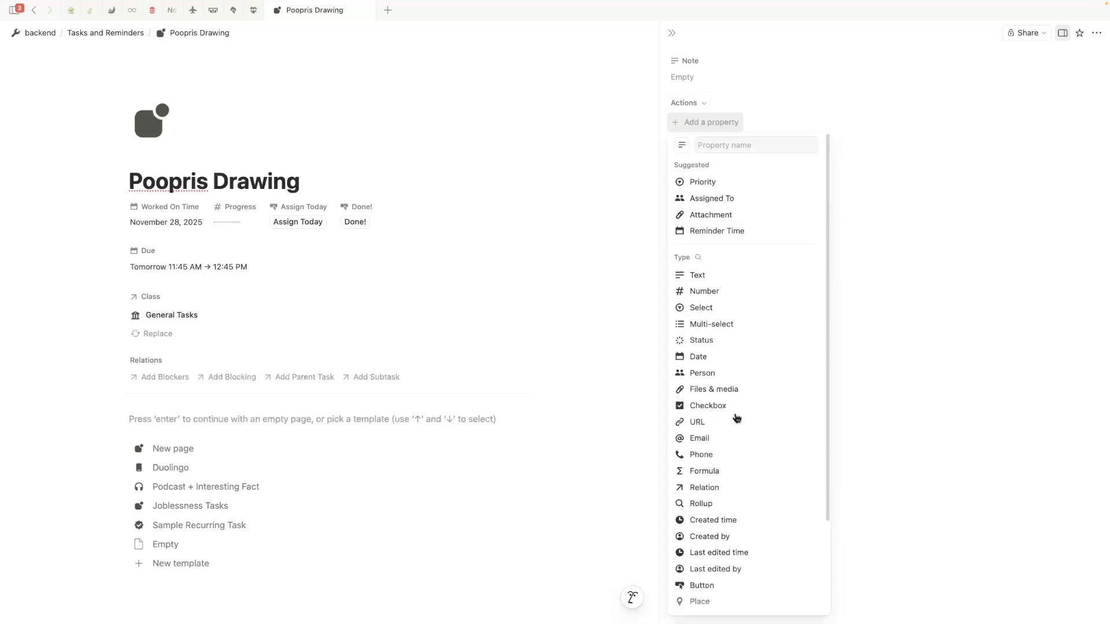
pyautogui.scroll(-2, 743, 495)
pyautogui.click(710, 472)
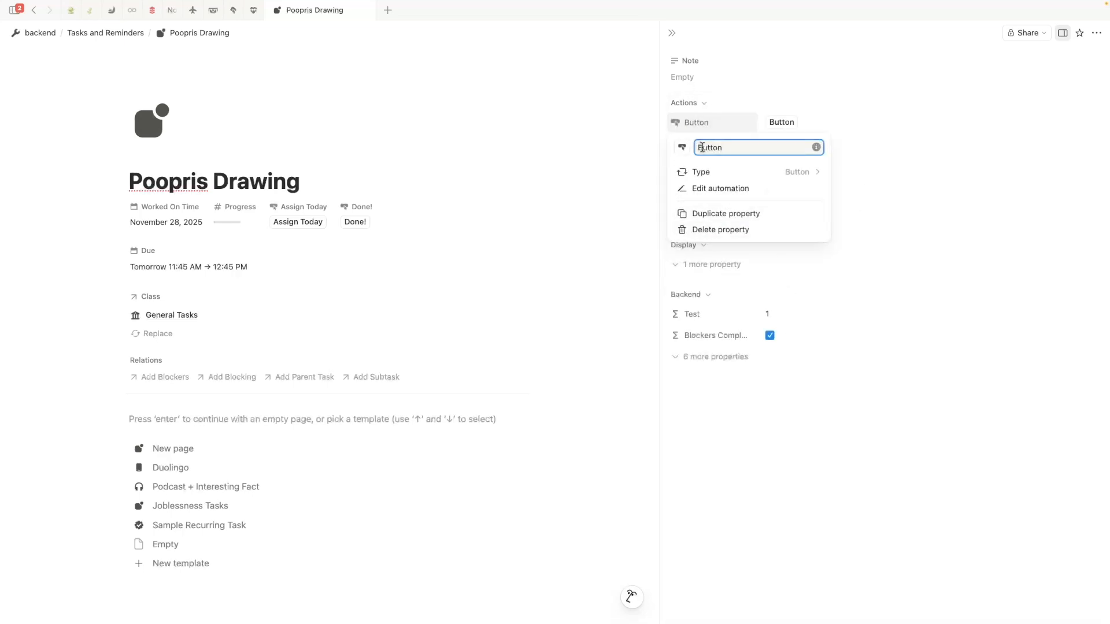
pyautogui.write('Split')
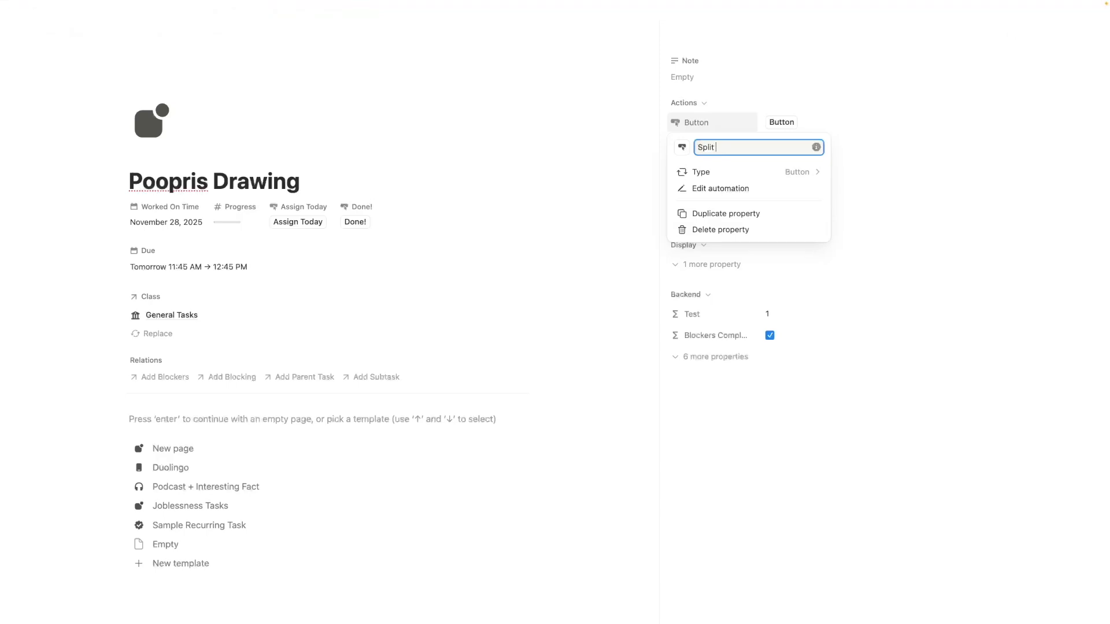
pyautogui.press('Return')
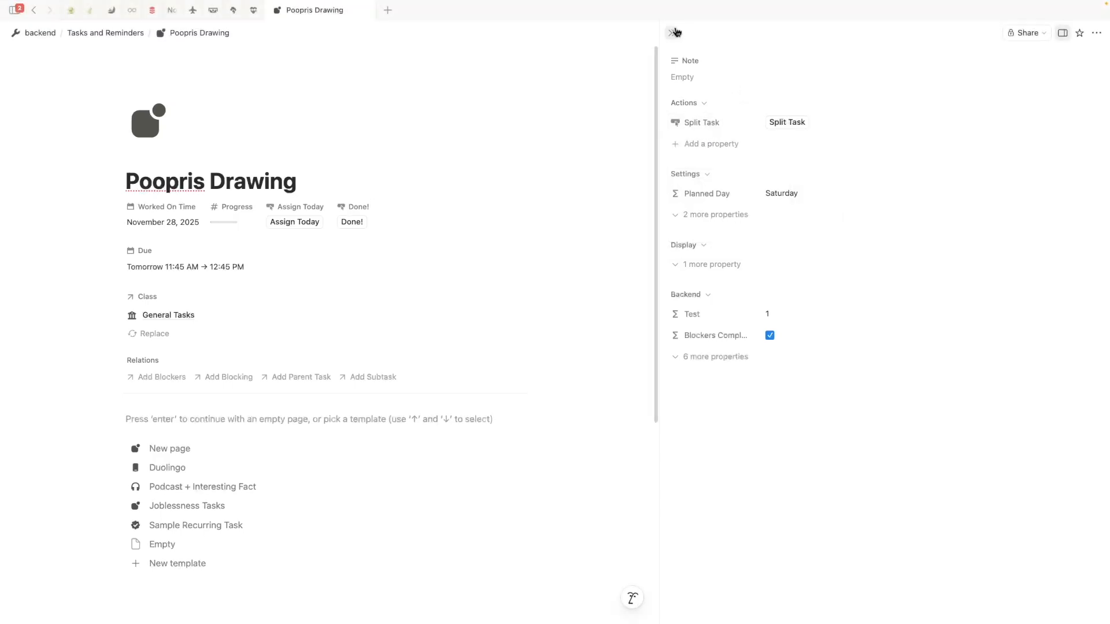
# Examine the sub-items settings of the Tasks and Reminders database to see which relation property they use.
pyautogui.click(670, 32)
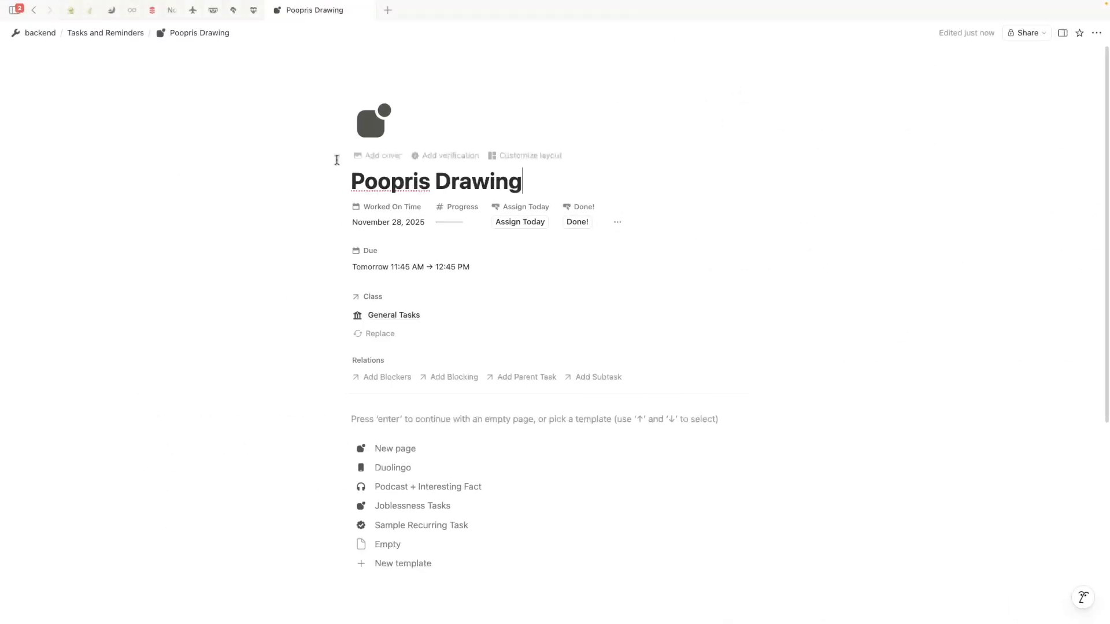
pyautogui.click(113, 33)
pyautogui.click(1049, 146)
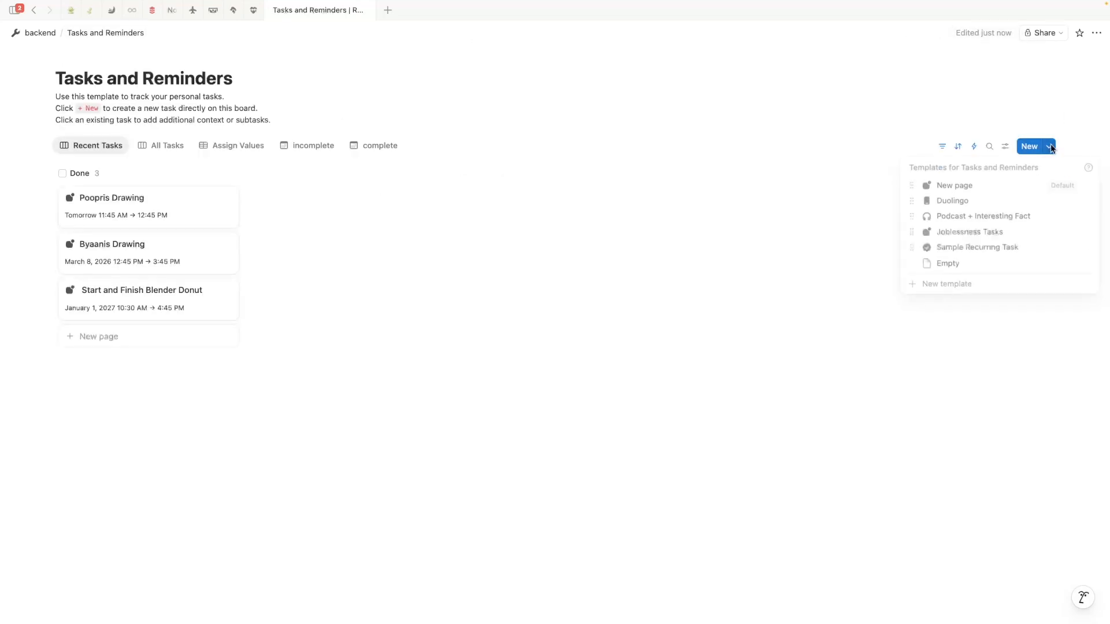
pyautogui.click(1005, 146)
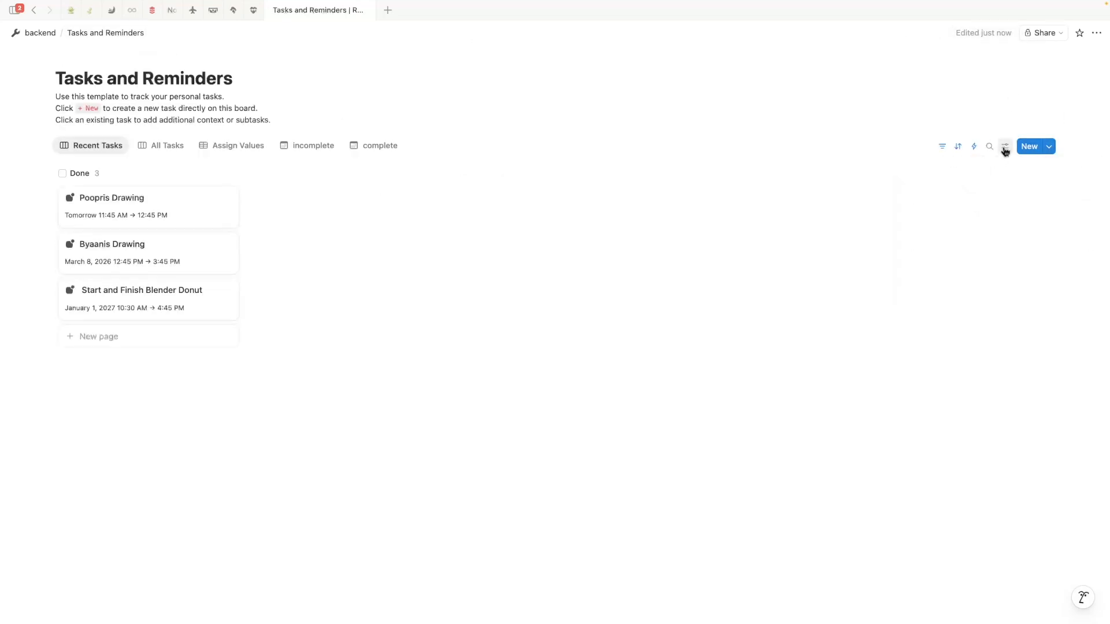
pyautogui.click(1005, 146)
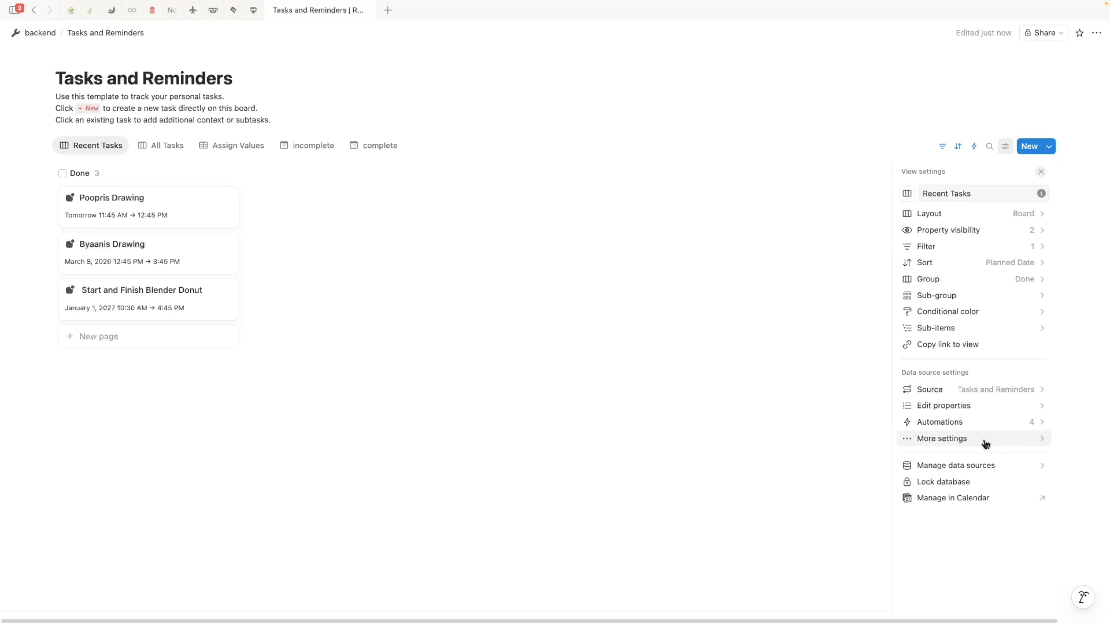
pyautogui.click(979, 328)
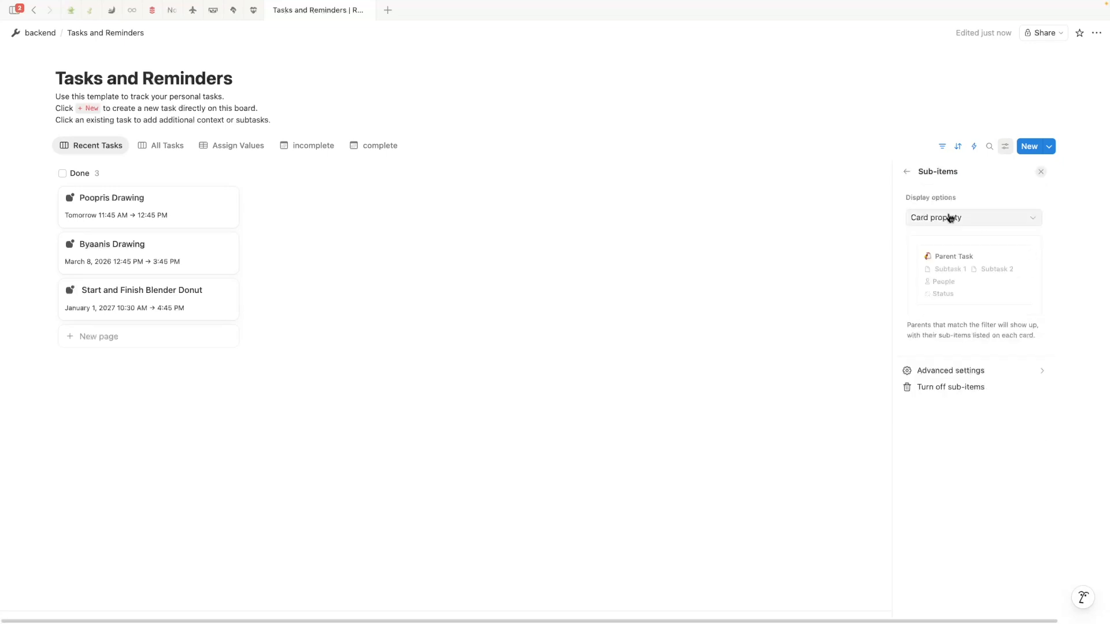
pyautogui.click(932, 371)
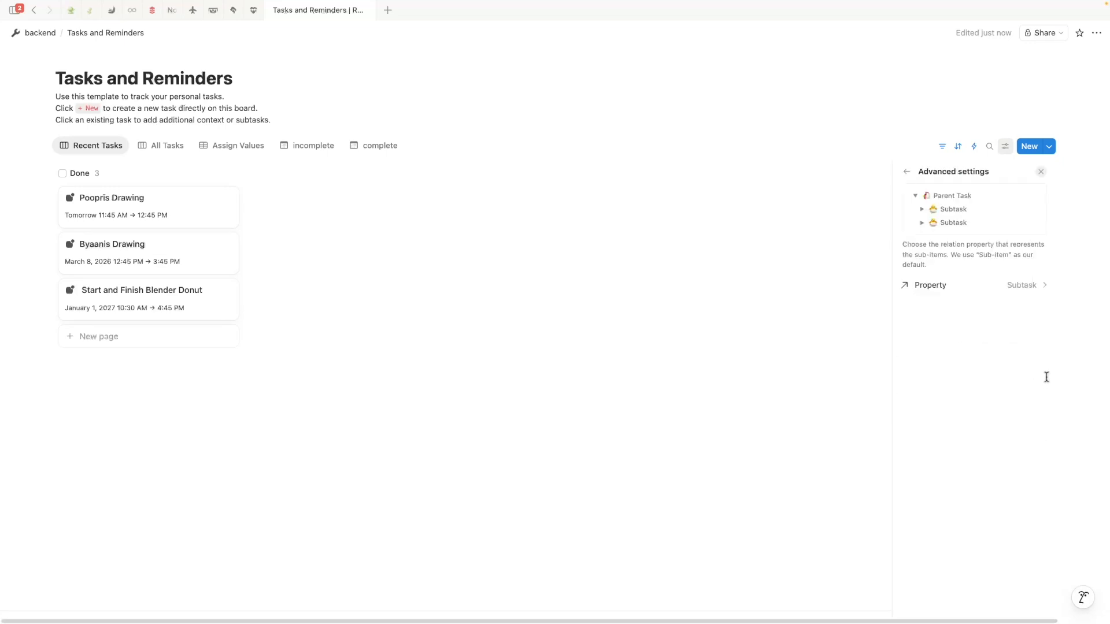
pyautogui.click(1009, 286)
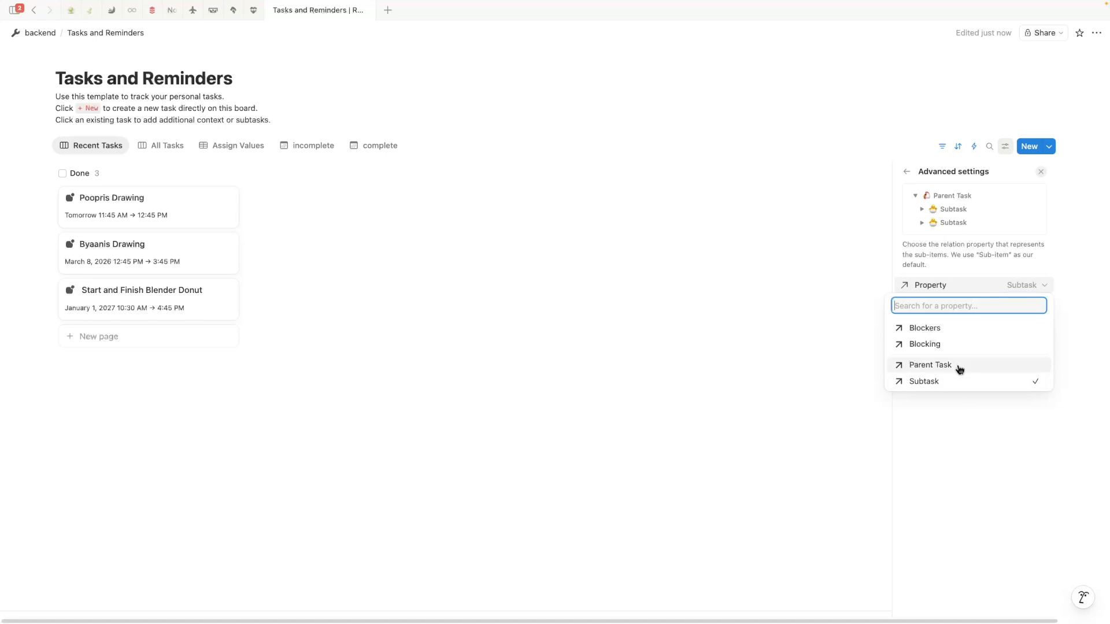
pyautogui.click(972, 437)
pyautogui.click(909, 173)
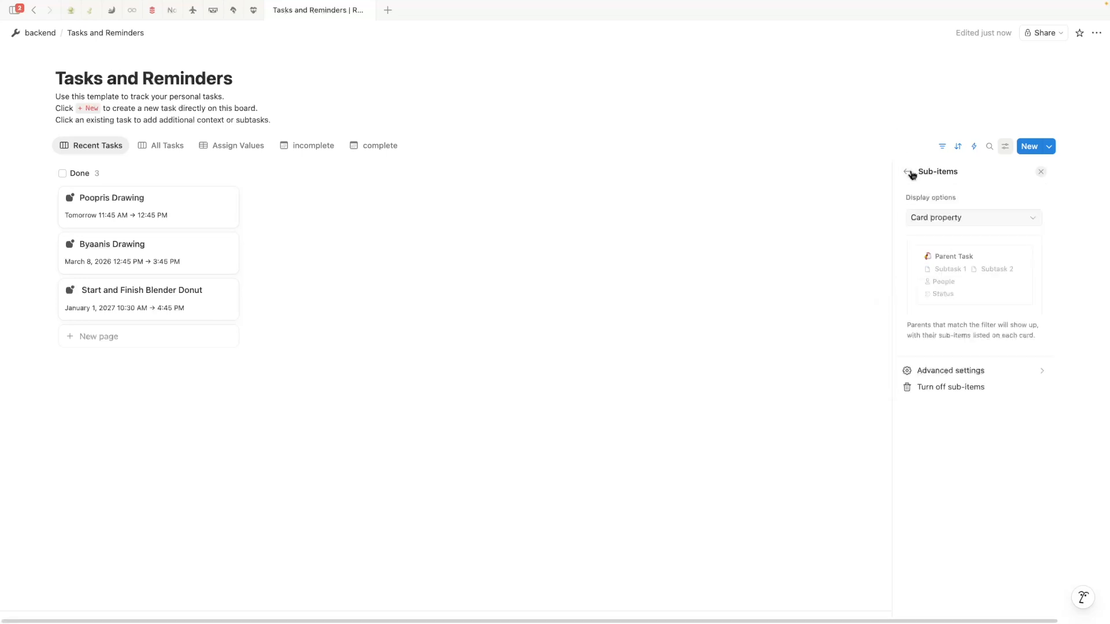
pyautogui.click(750, 298)
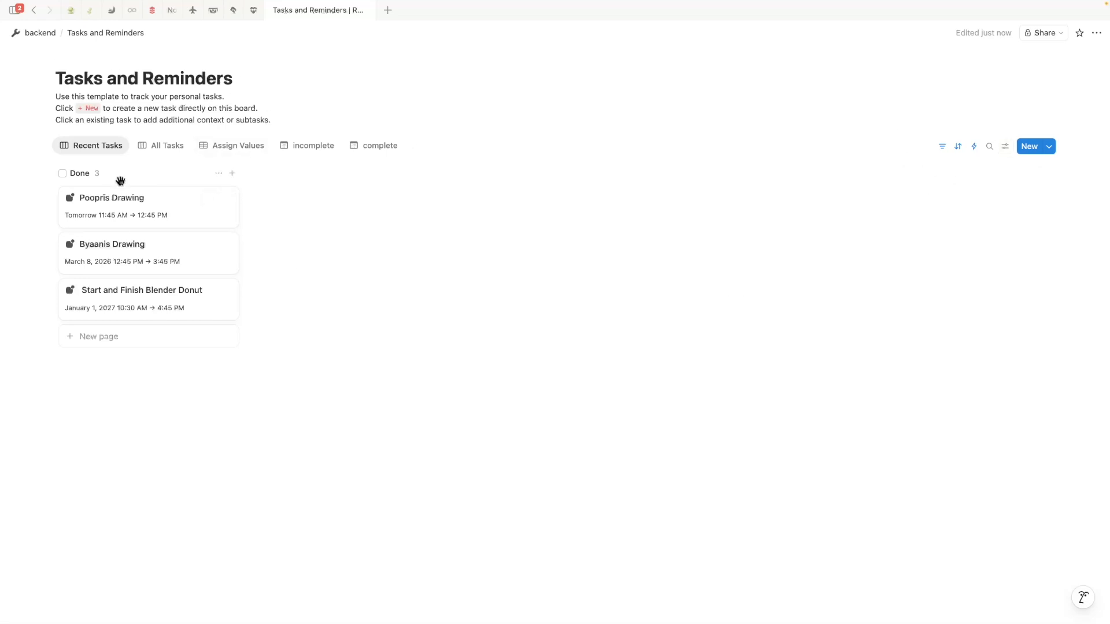
# Return to the Poopris Drawing task and open the automation of its Split Task button for editing.
pyautogui.click(173, 201)
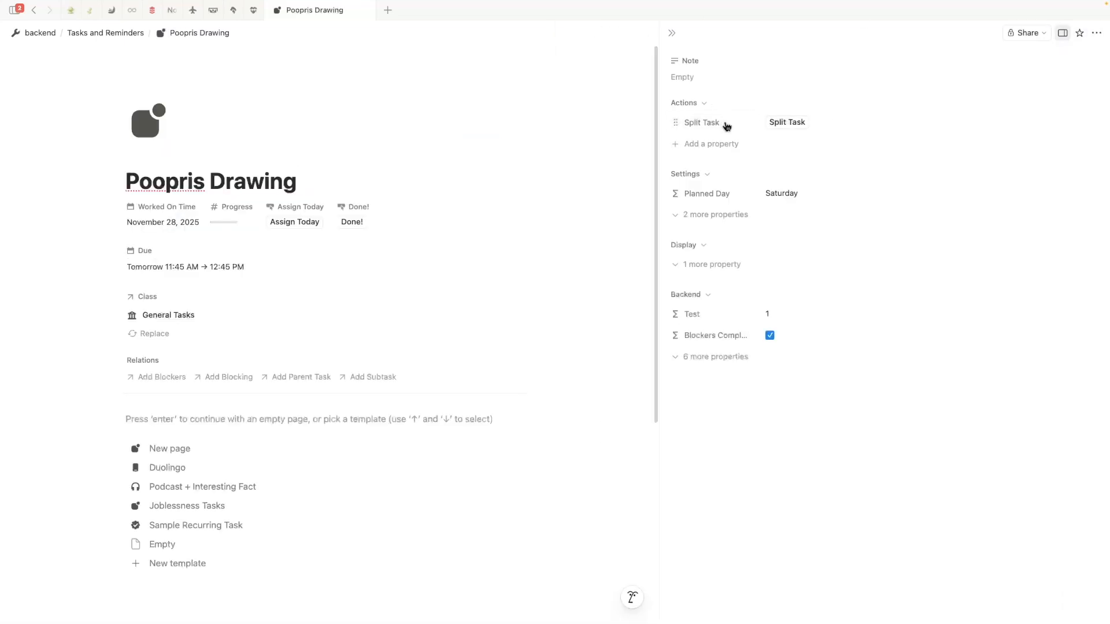
pyautogui.click(716, 123)
pyautogui.click(732, 162)
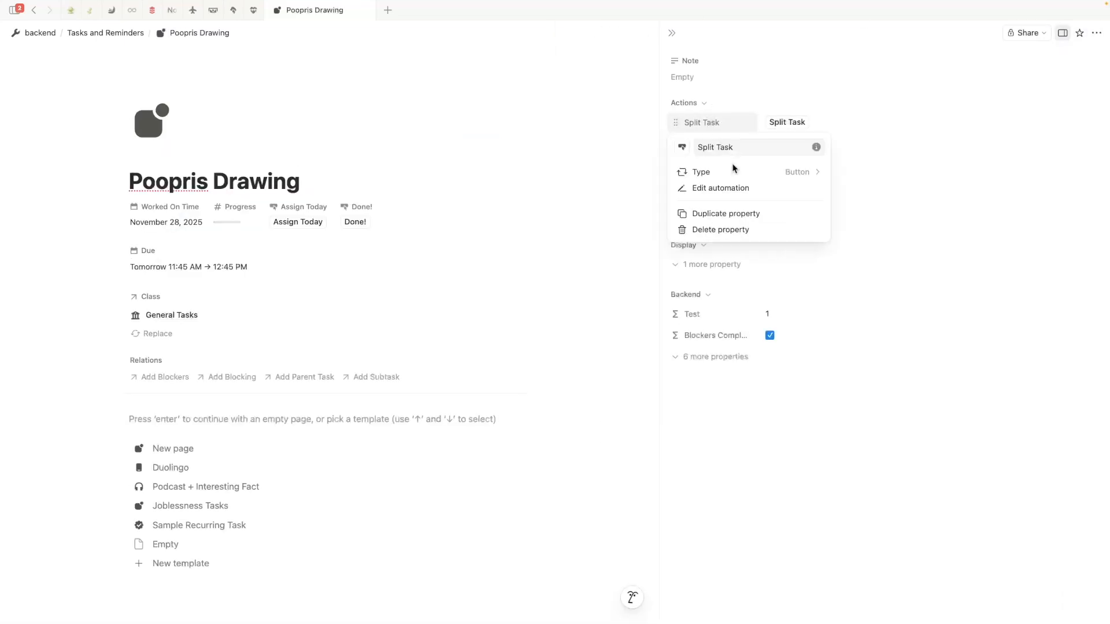
pyautogui.click(742, 187)
# Give the Split Task button an action that adds a page to Tasks and Reminders.
pyautogui.click(524, 236)
pyautogui.click(457, 299)
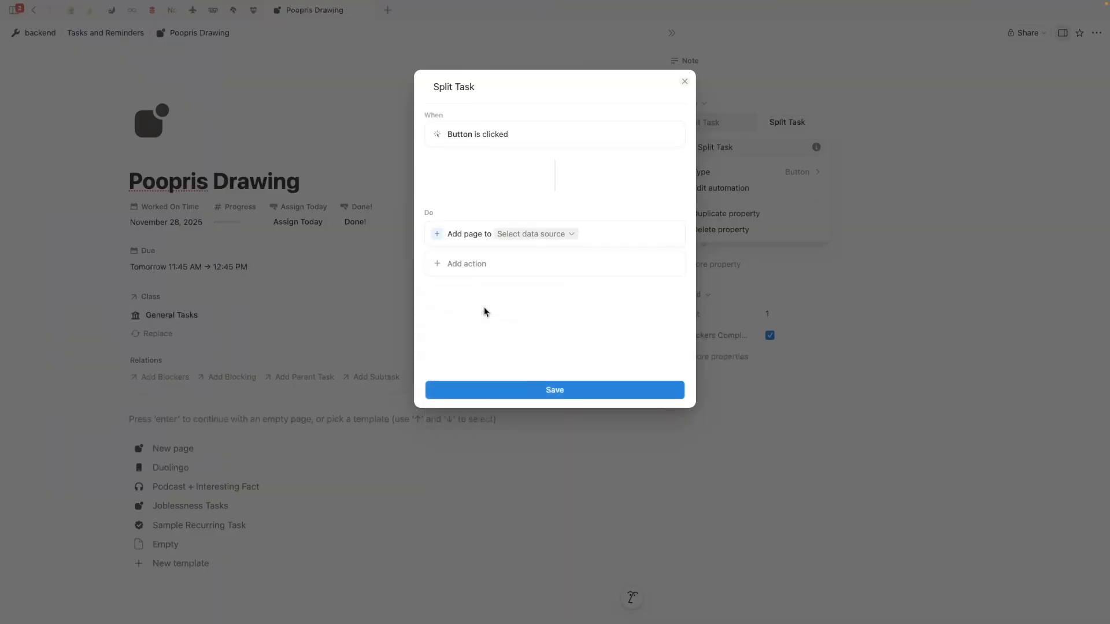
pyautogui.click(508, 238)
pyautogui.click(516, 296)
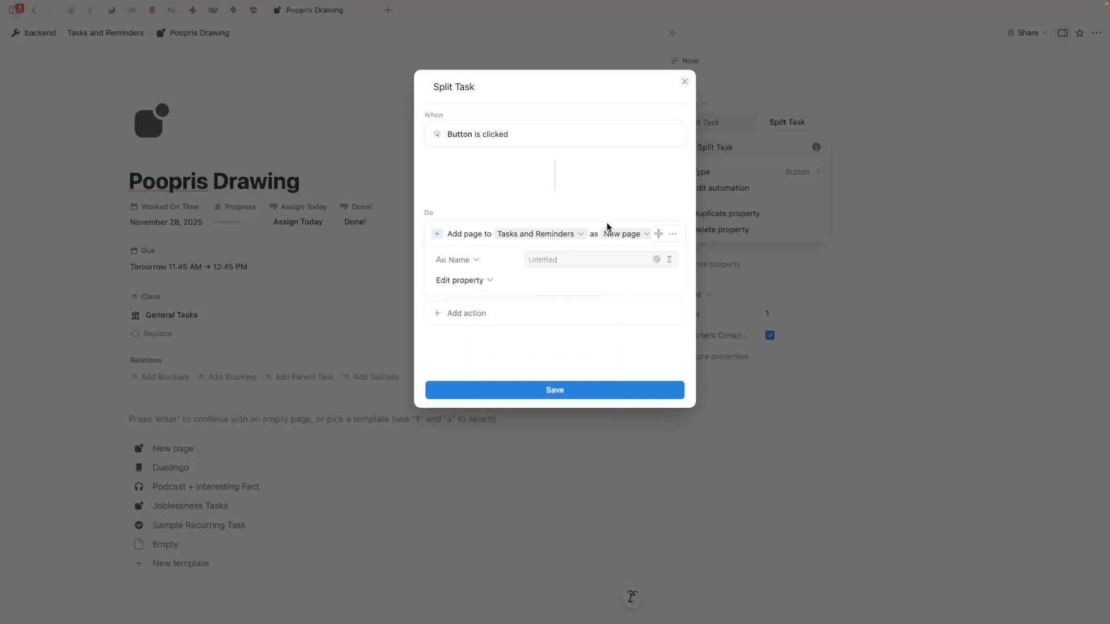
# Set the added page's Name with the formula "MAIN: " + This page.Name and save it.
pyautogui.click(566, 259)
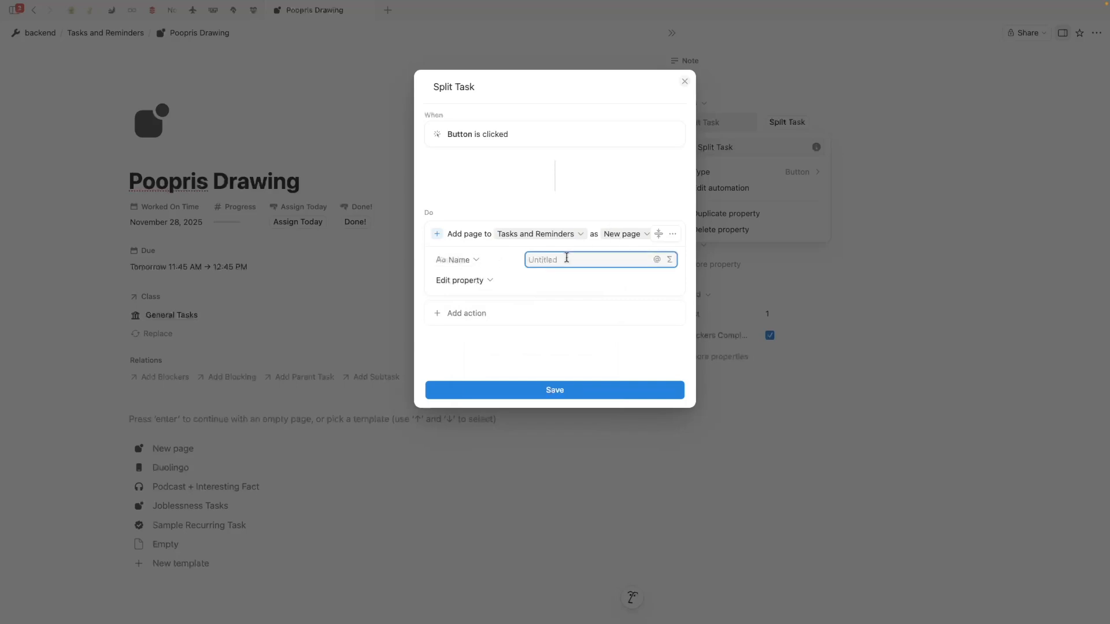
pyautogui.click(669, 258)
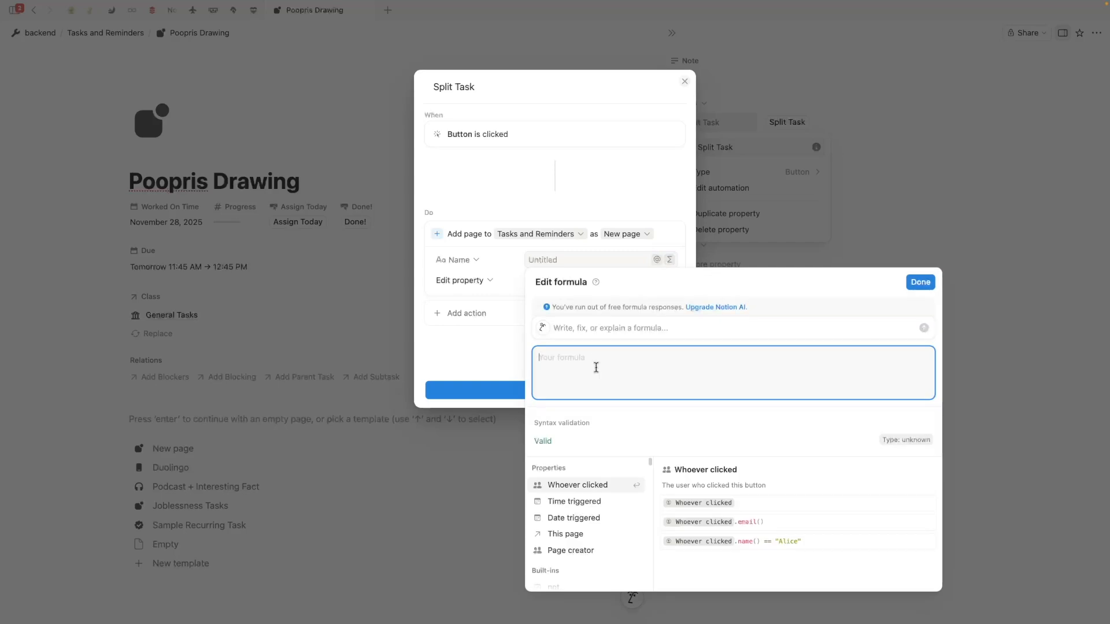
pyautogui.write('th')
pyautogui.press('Return')
pyautogui.write('.n')
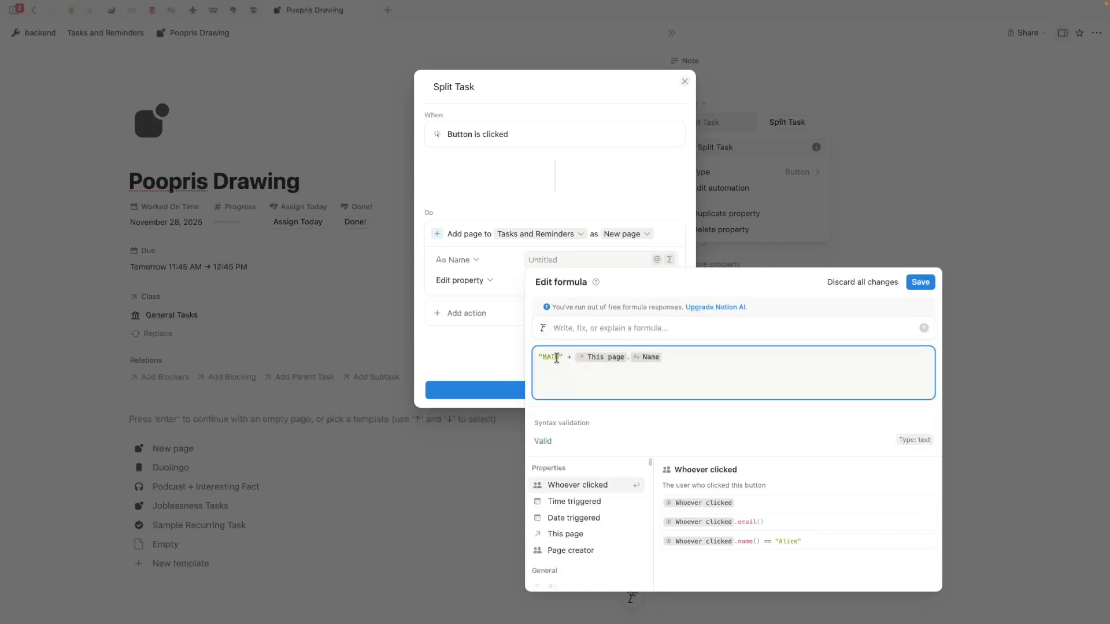
pyautogui.click(558, 357)
pyautogui.write(': " +')
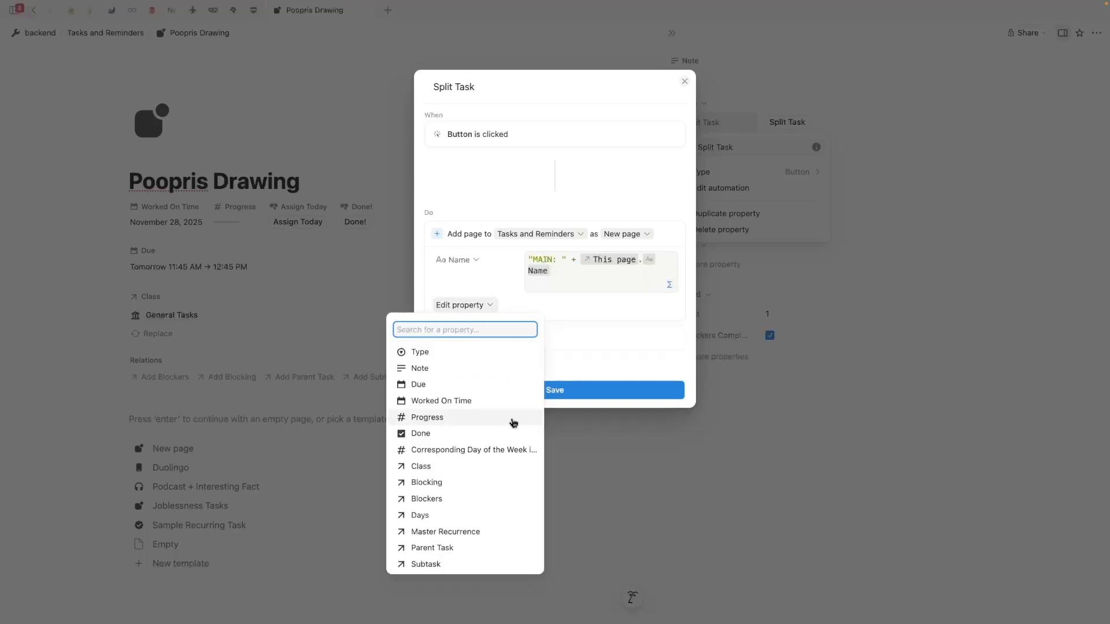
# Set the added page's Subtask property to This page and open the list of further properties to edit.
pyautogui.click(437, 566)
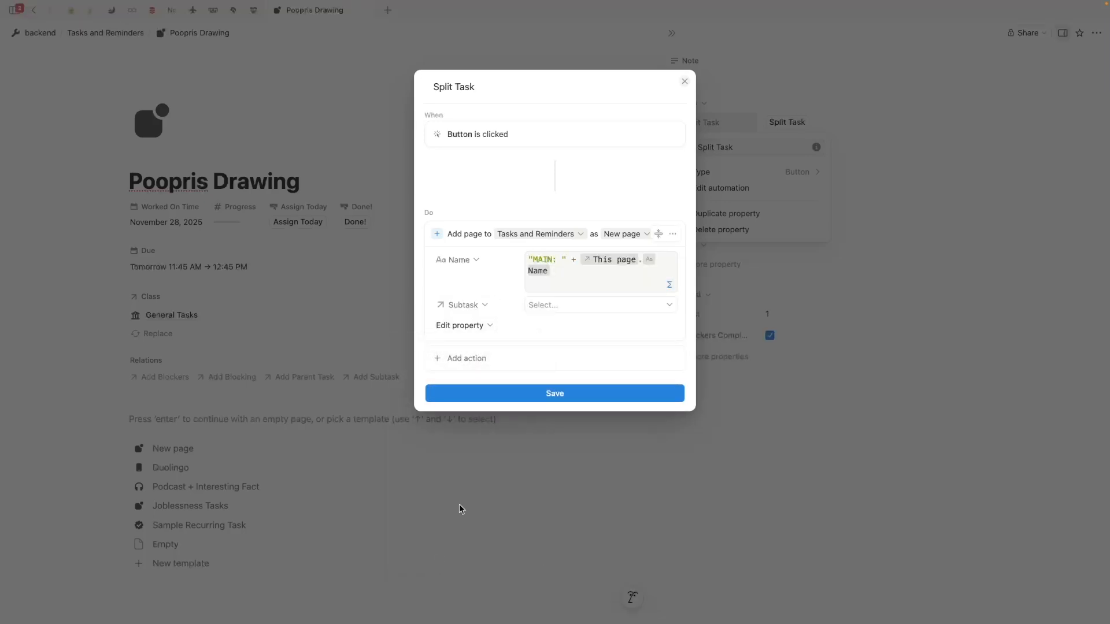
pyautogui.click(566, 306)
pyautogui.click(573, 363)
pyautogui.click(519, 327)
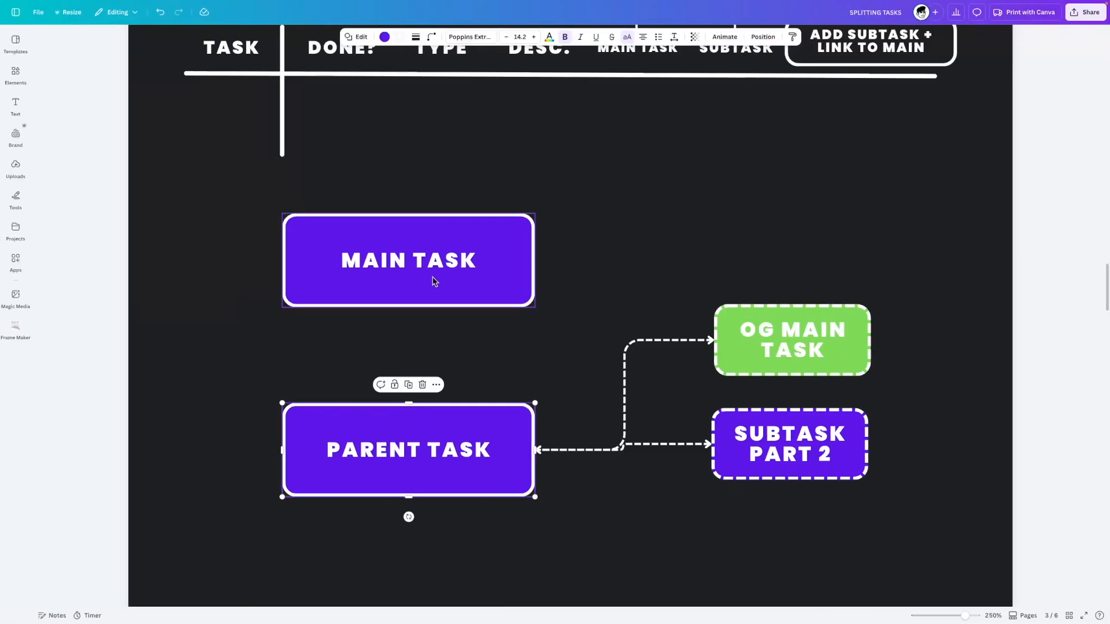
# In the Canva diagram, point out the OG Main Task branch and move Parent Task up between its two subtask branches.
pyautogui.click(625, 379)
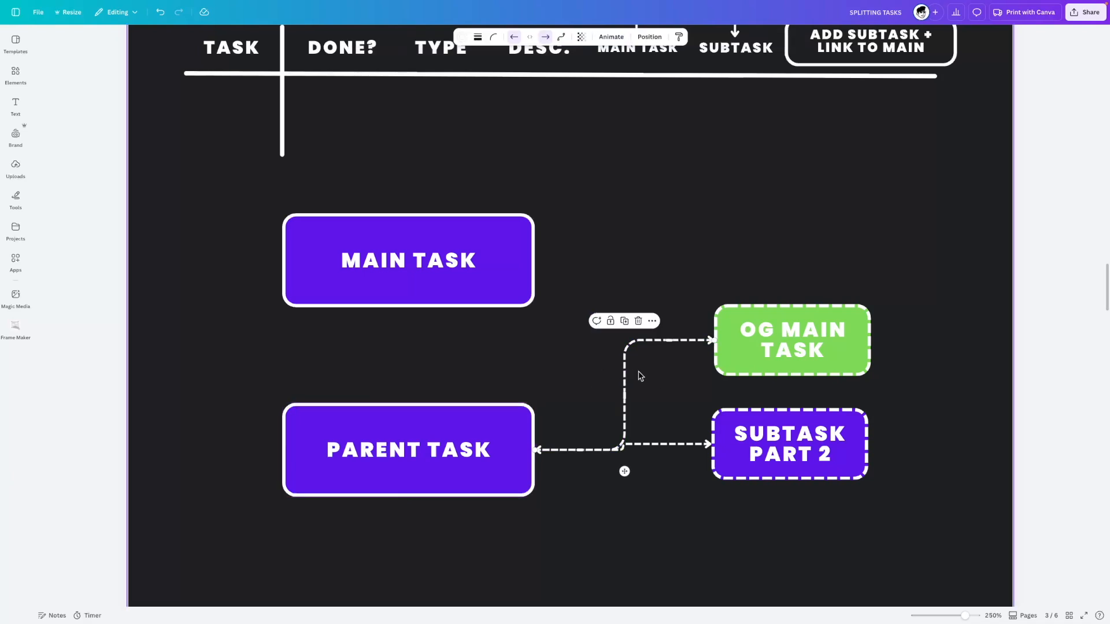
pyautogui.click(767, 338)
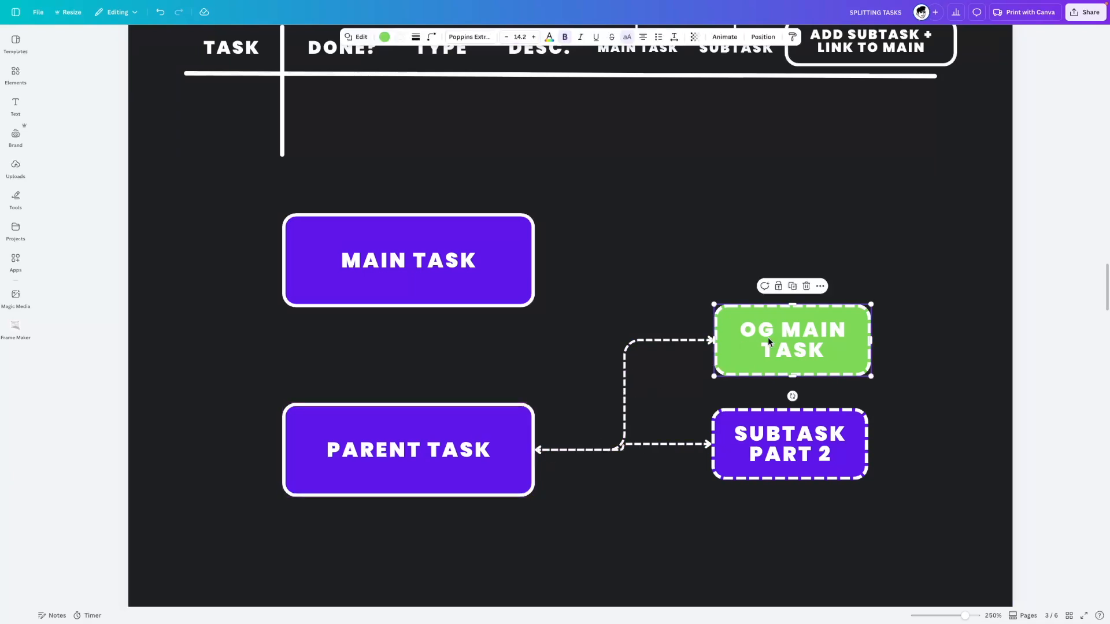
pyautogui.click(693, 340)
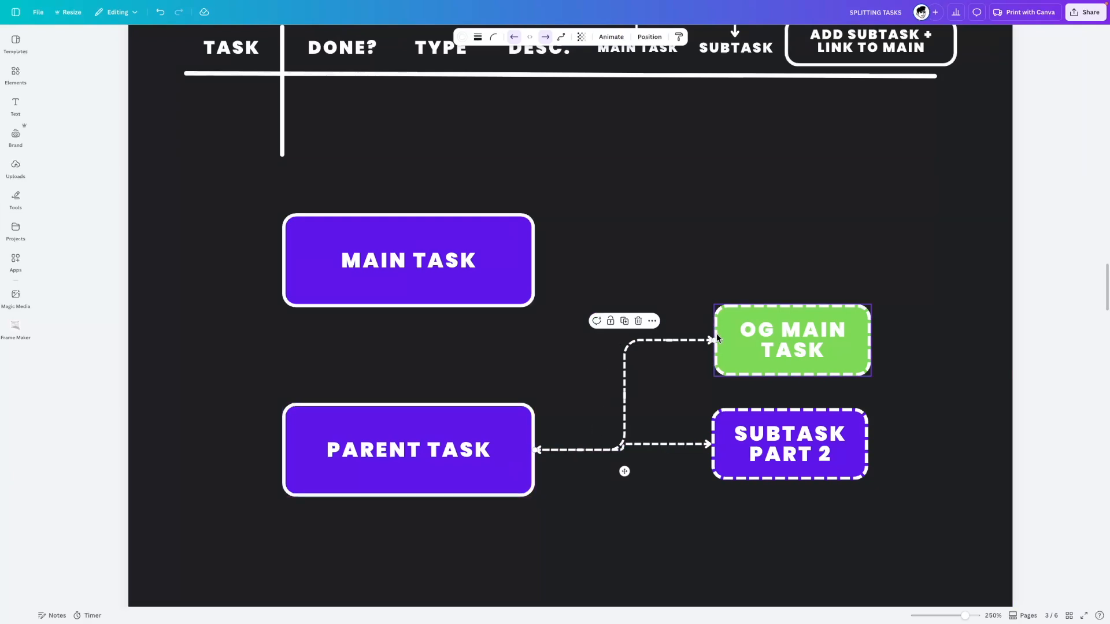
pyautogui.moveTo(480, 430); pyautogui.dragTo(482, 388)
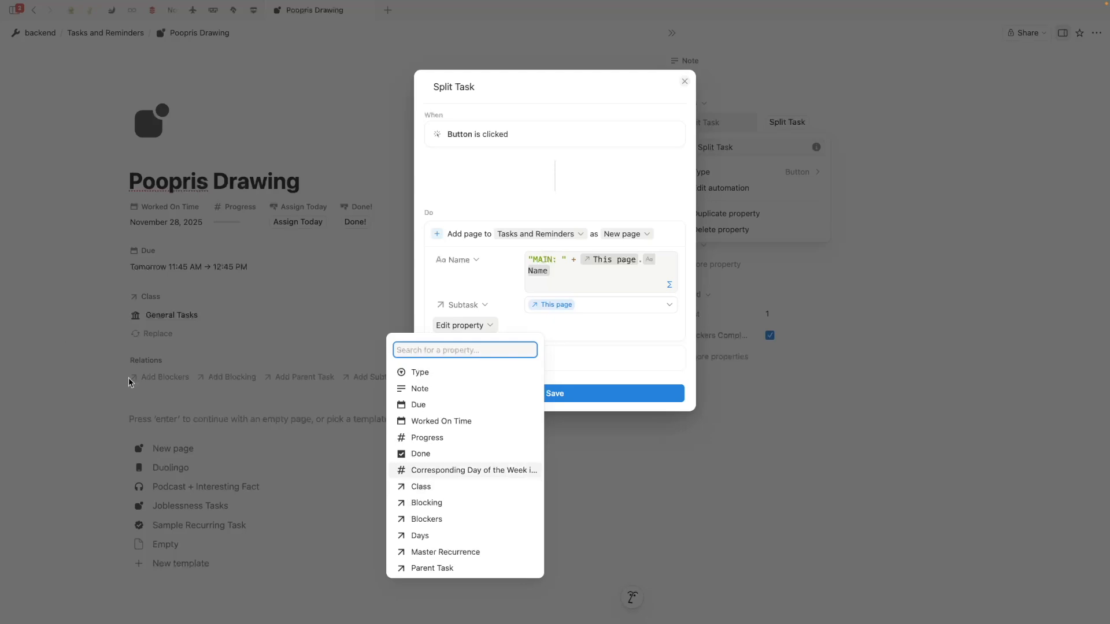
# In Notion, include the Class property in the Split Task button's add-page action.
pyautogui.click(431, 488)
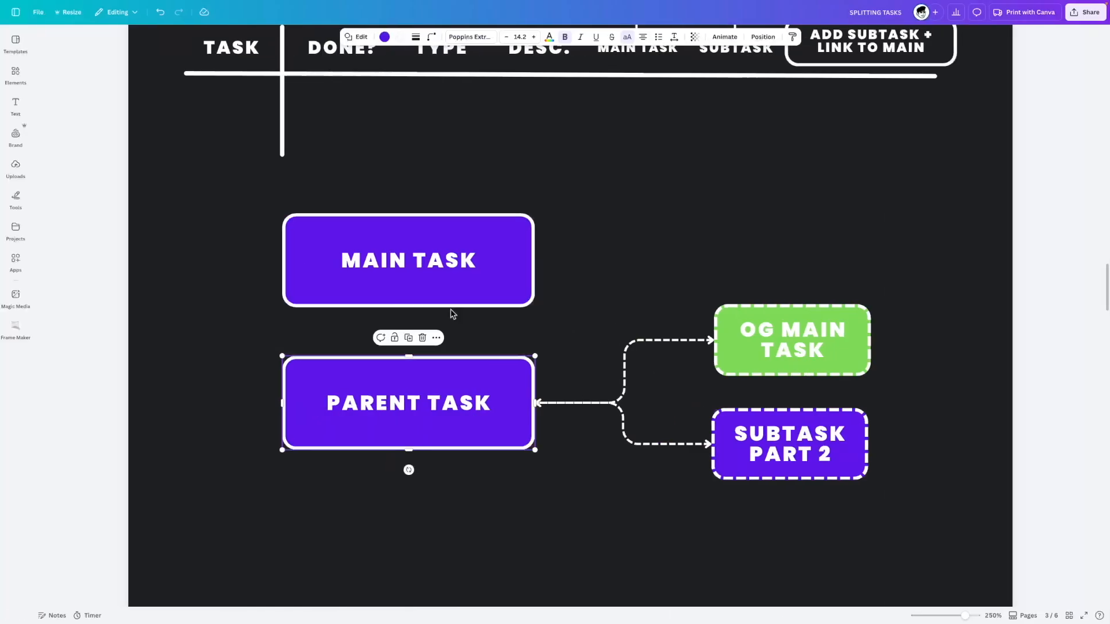
pyautogui.scroll(5, 533, 379)
pyautogui.scroll(3, 532, 378)
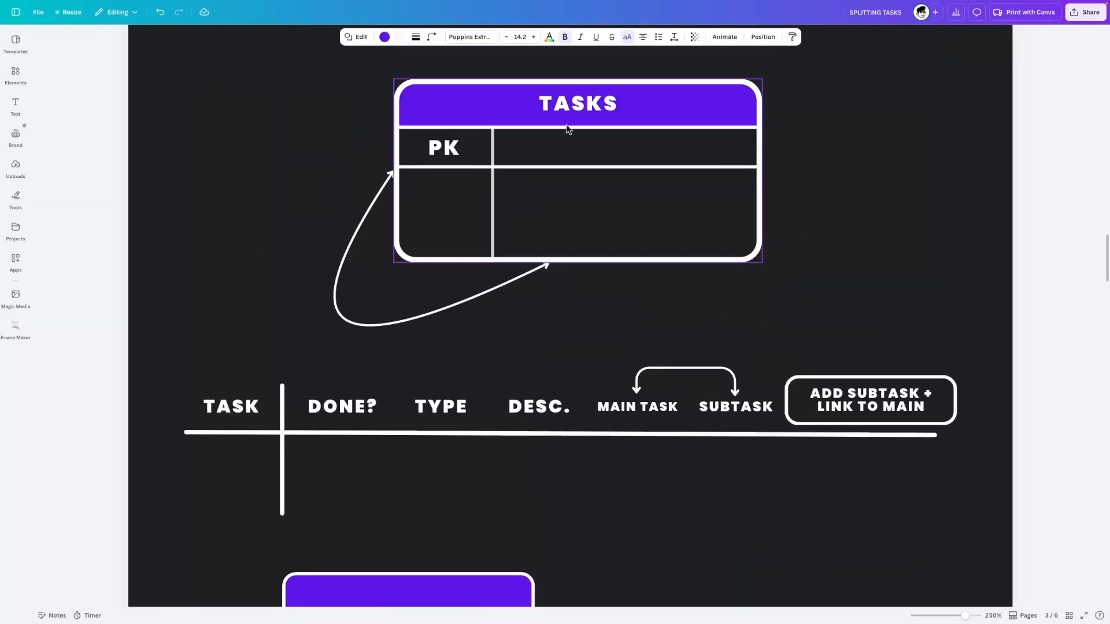
pyautogui.scroll(-10, 423, 400)
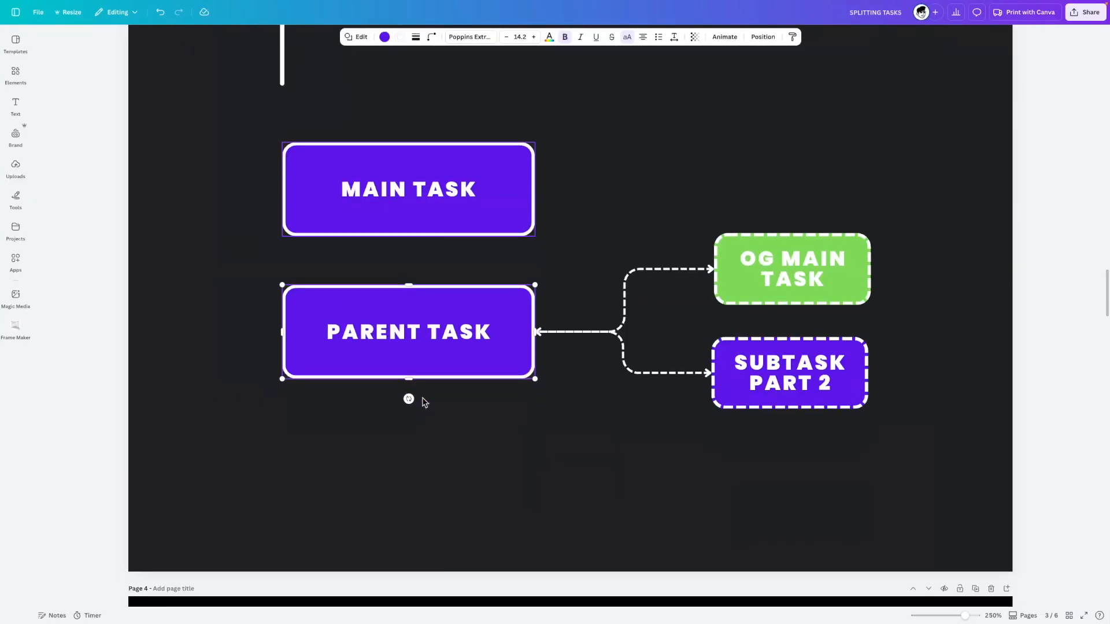
pyautogui.scroll(4, 423, 400)
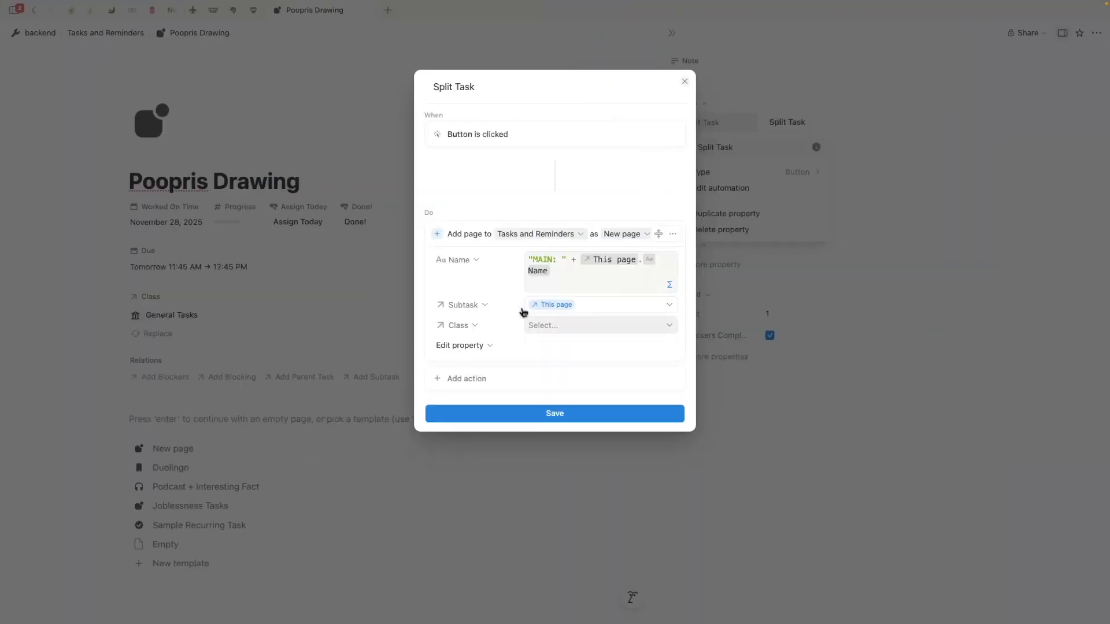
# In Notion, set the added page's Class with the custom formula This page.Class and save the formula.
pyautogui.click(546, 326)
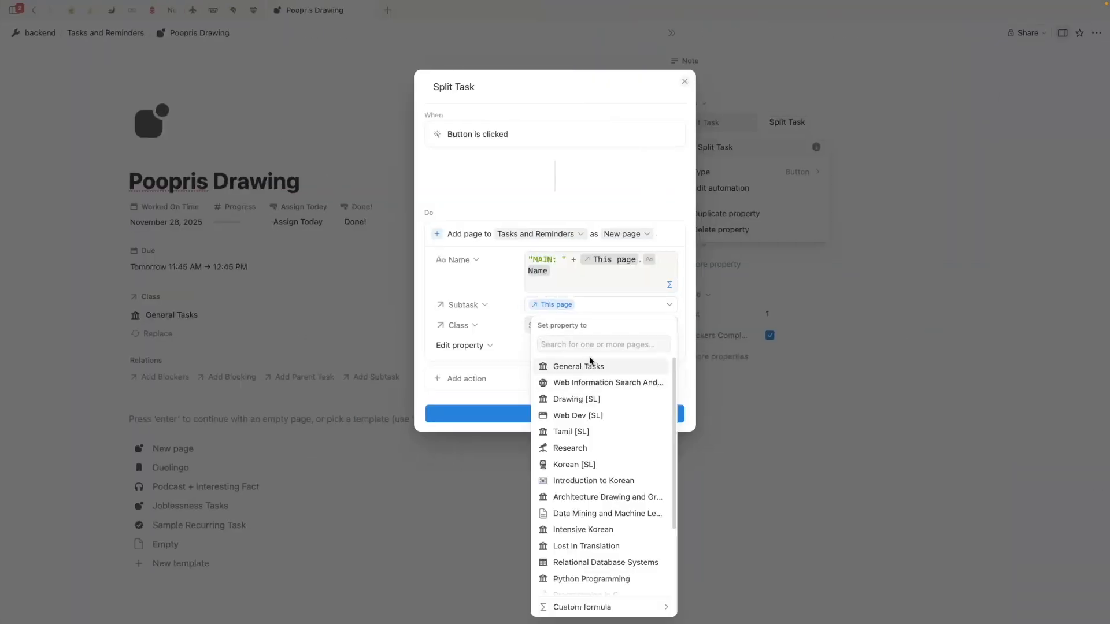
pyautogui.click(615, 614)
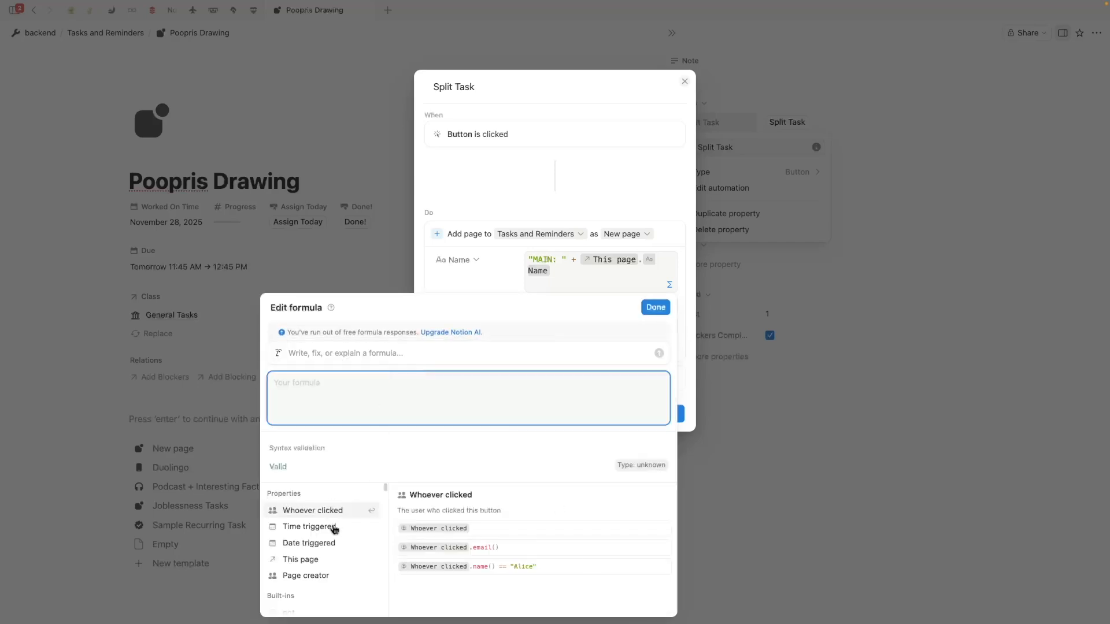
pyautogui.click(333, 558)
pyautogui.write('.cl')
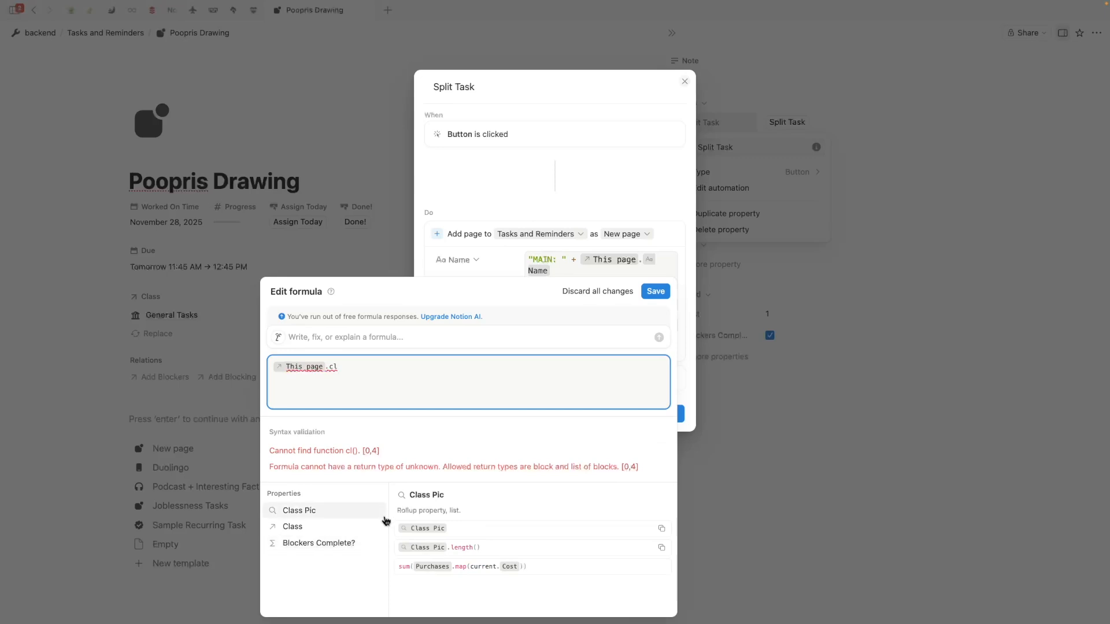
pyautogui.click(330, 528)
pyautogui.click(654, 307)
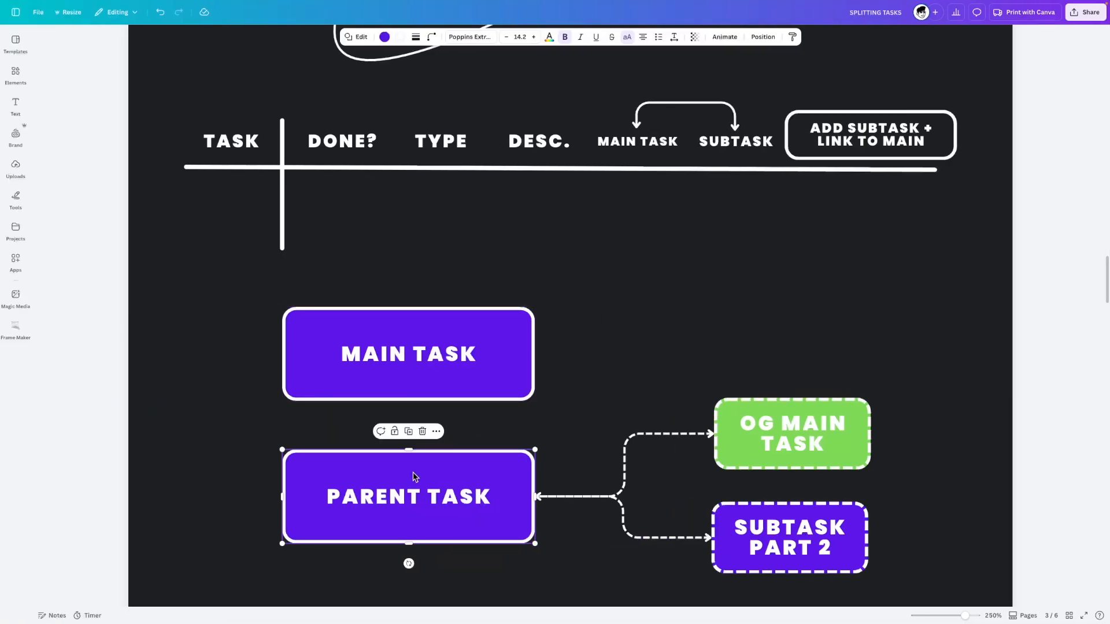
# In the Canva diagram, point out the connector from Parent Task and the OG Main Task box.
pyautogui.click(616, 492)
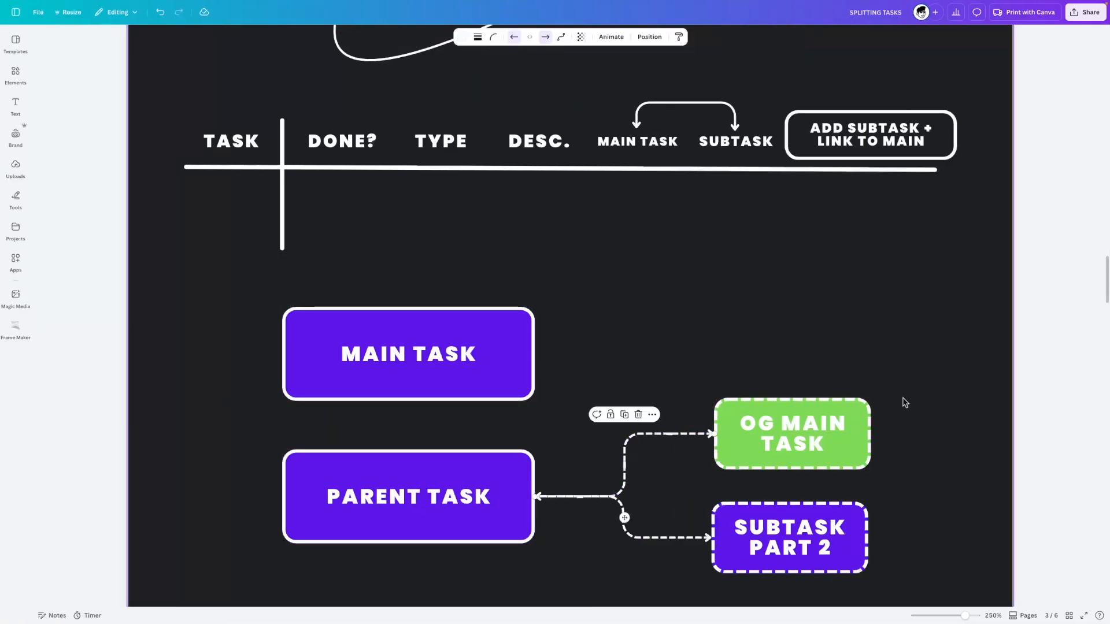
pyautogui.click(775, 428)
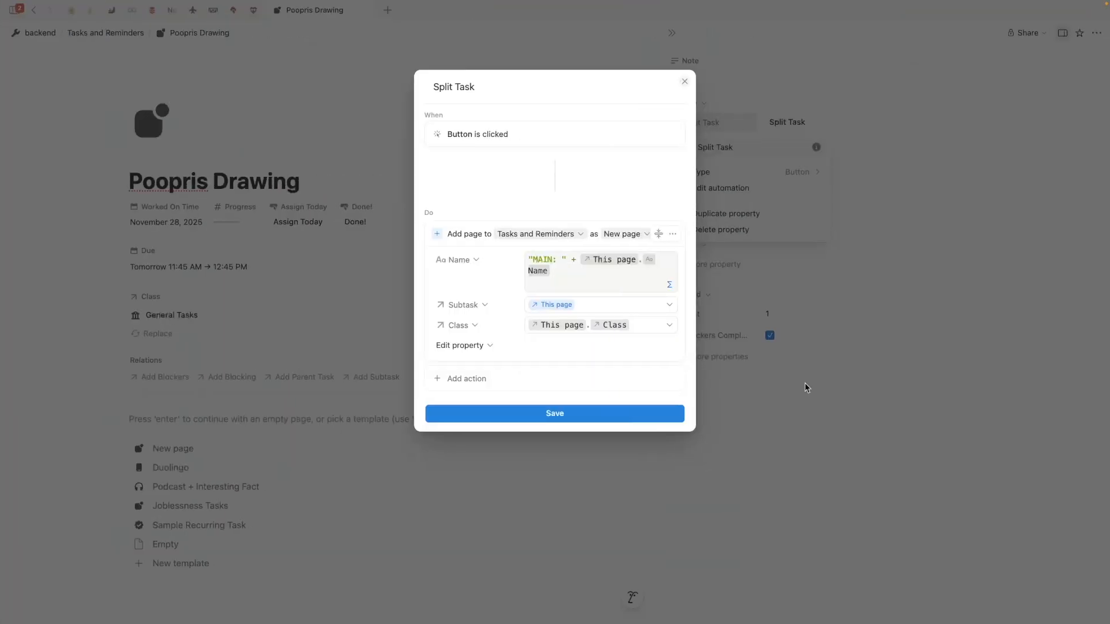
# In Notion, add an action that edits This page with Done set to Checked, and save the Split Task automation.
pyautogui.click(461, 378)
pyautogui.click(491, 428)
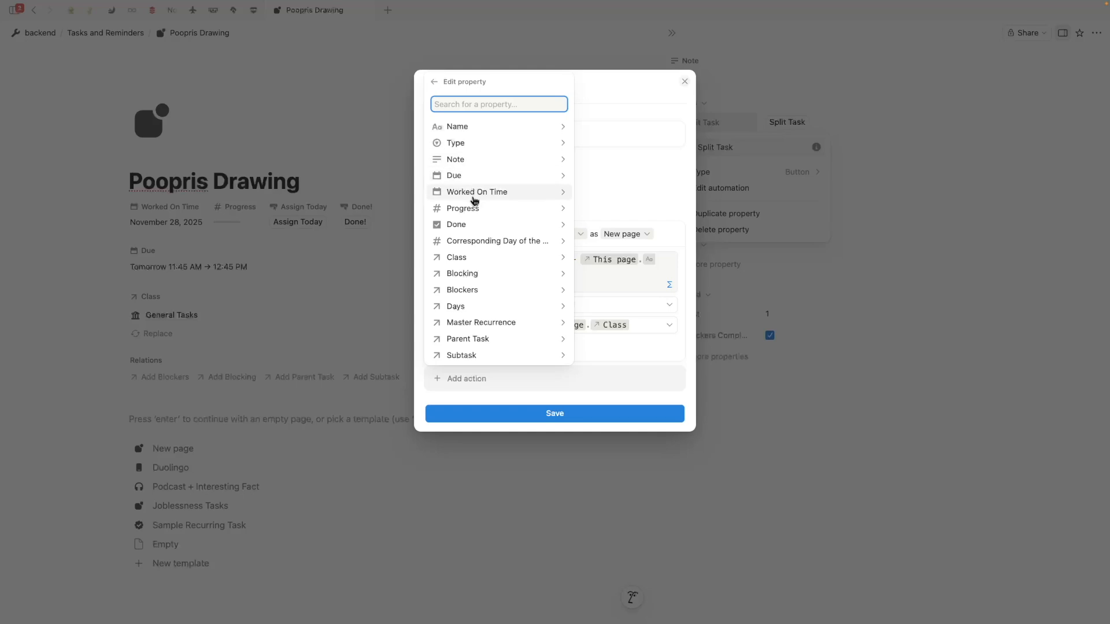
pyautogui.click(495, 224)
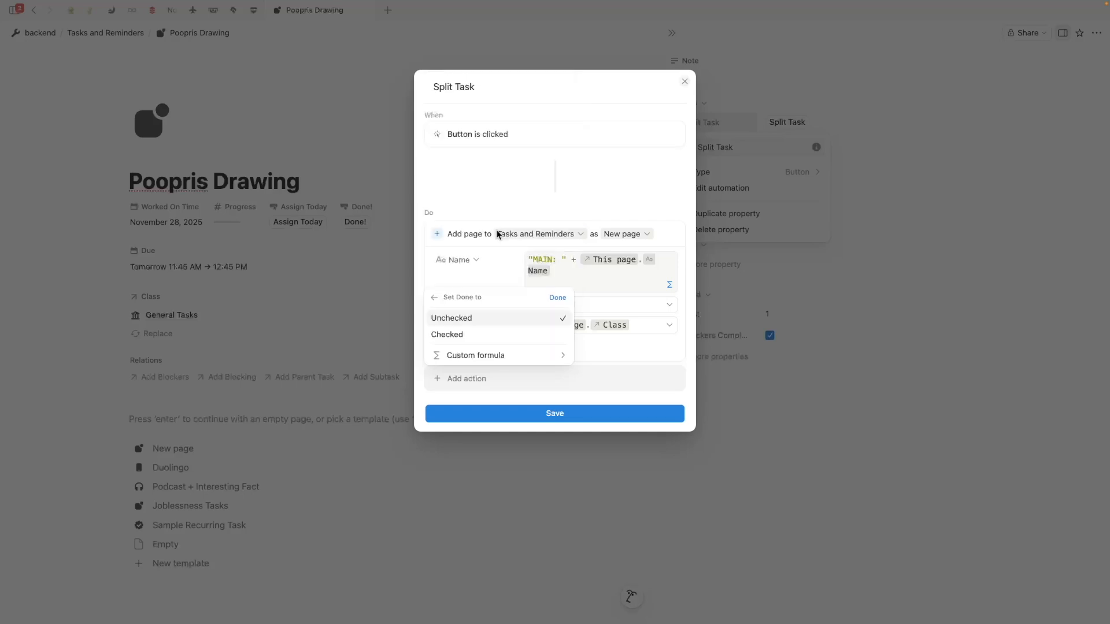
pyautogui.click(482, 334)
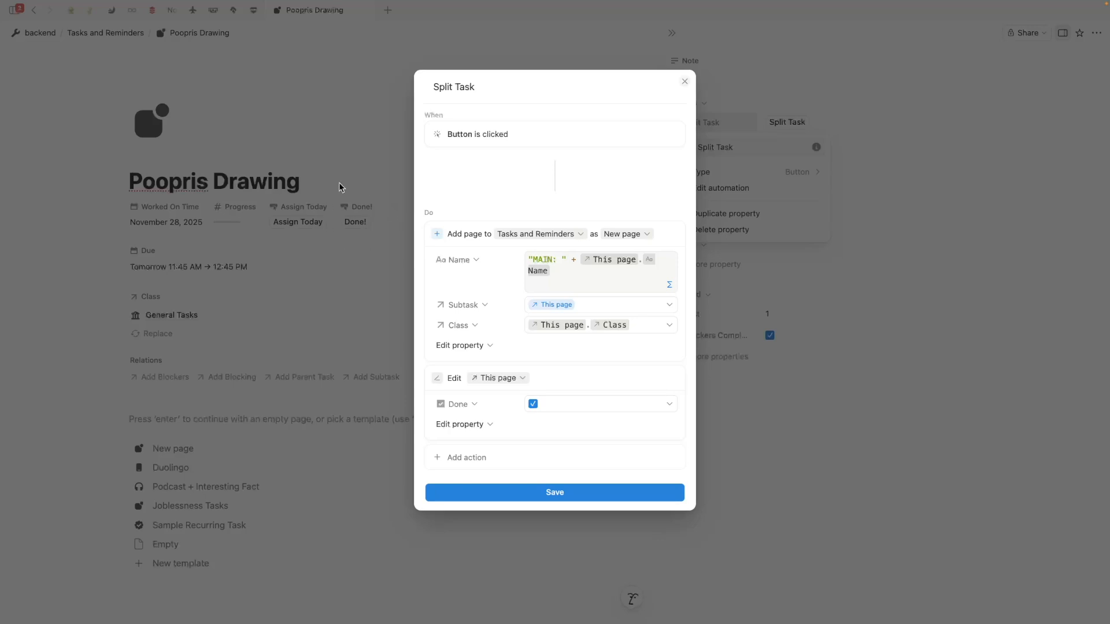
pyautogui.click(535, 495)
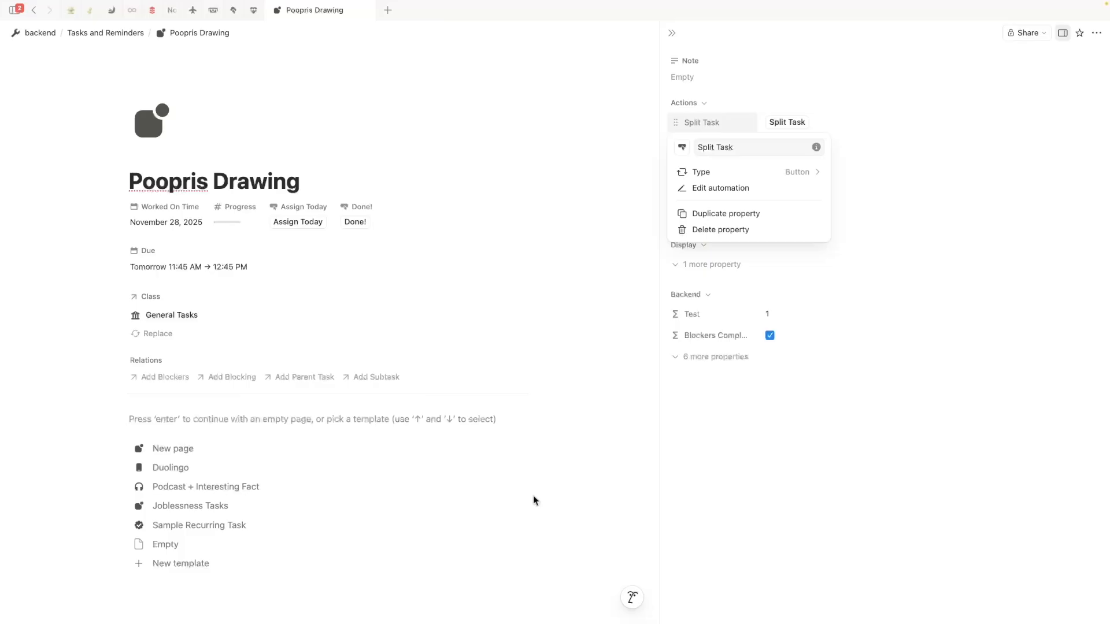
# Open the Done! button's automation and examine which properties it edits and the Worked On Time options.
pyautogui.click(342, 207)
pyautogui.click(361, 207)
pyautogui.click(382, 237)
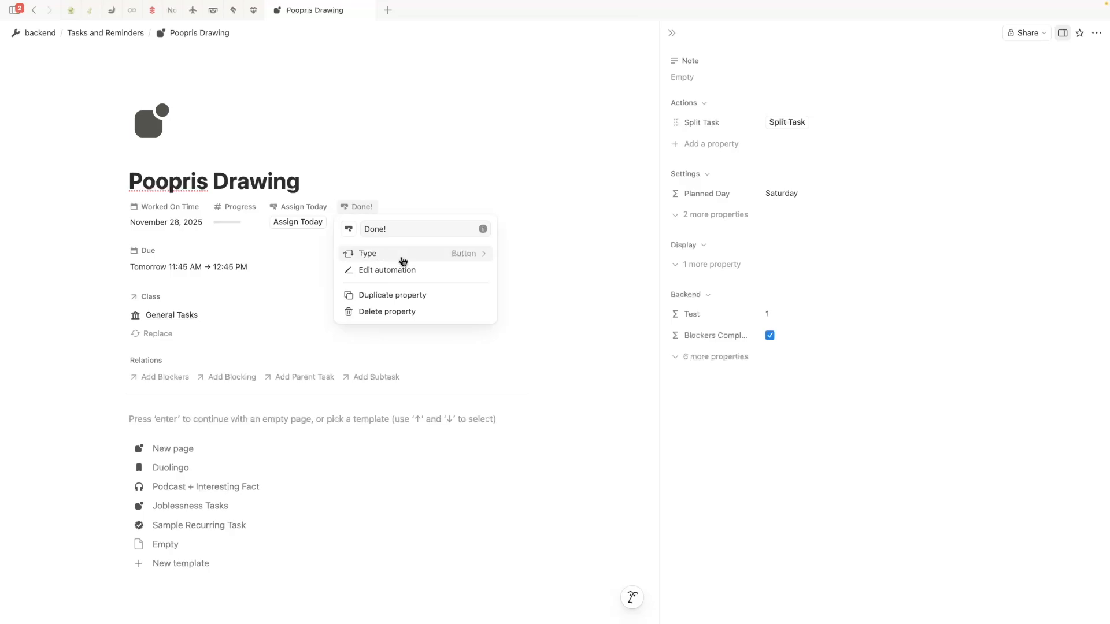
pyautogui.click(385, 269)
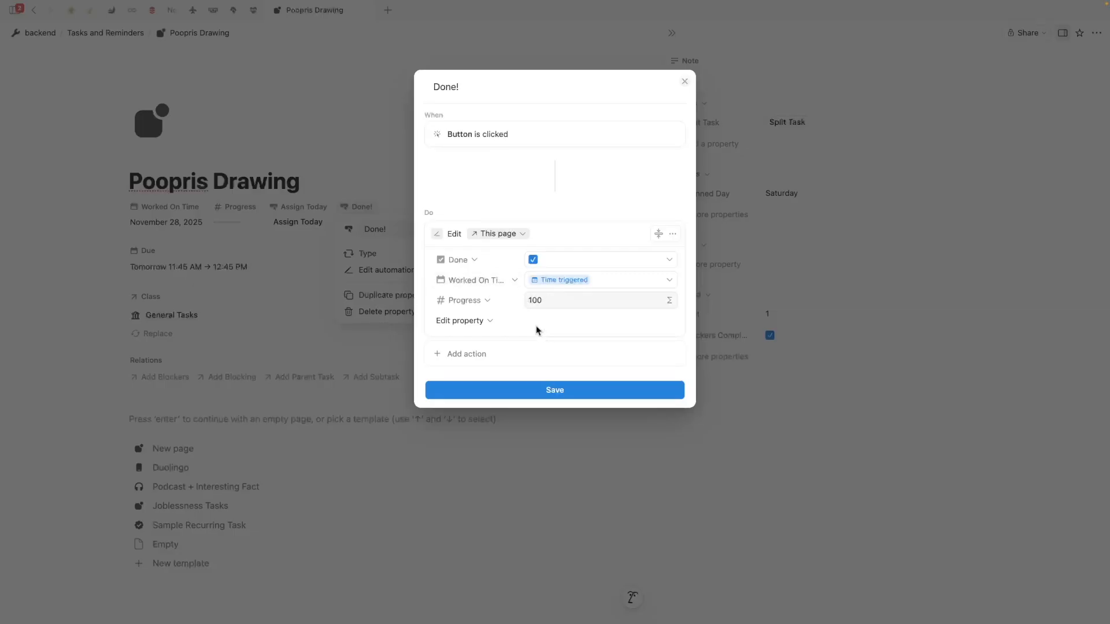
pyautogui.click(570, 287)
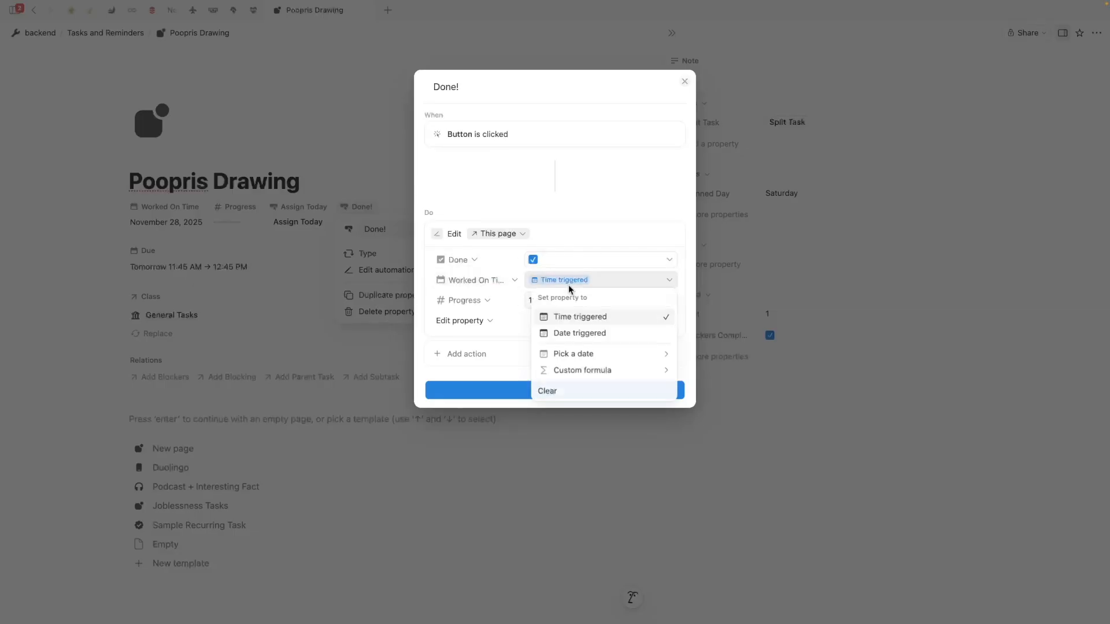
pyautogui.click(568, 284)
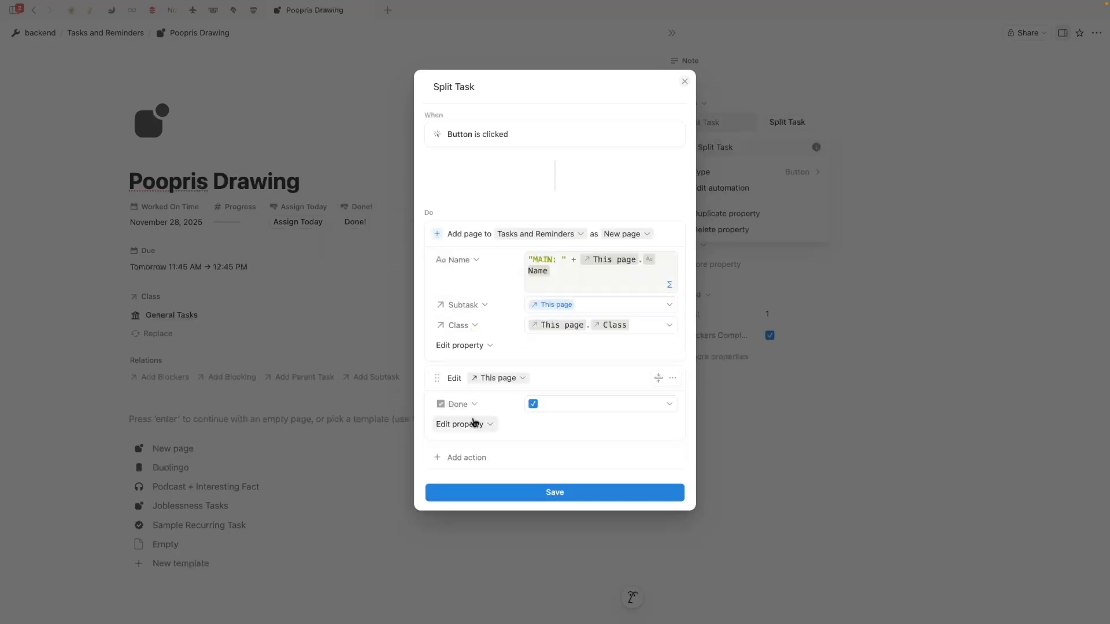
# In the Split Task automation's edit action, set Worked On Time to Time triggered and Progress to 100.
pyautogui.click(462, 424)
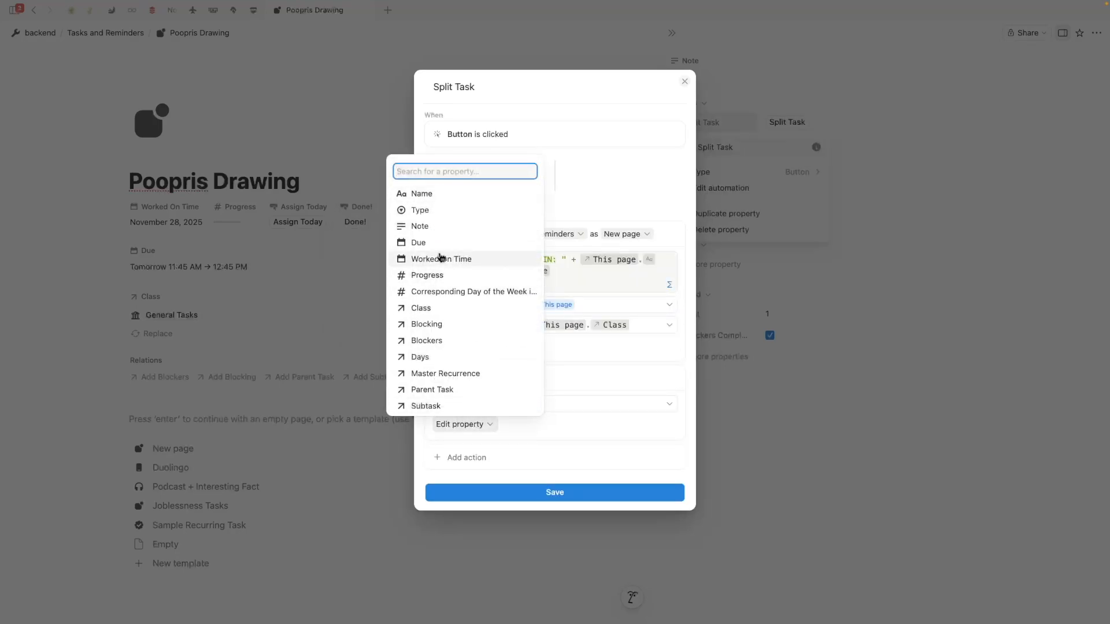
pyautogui.click(441, 258)
pyautogui.click(607, 424)
pyautogui.click(572, 458)
pyautogui.click(463, 444)
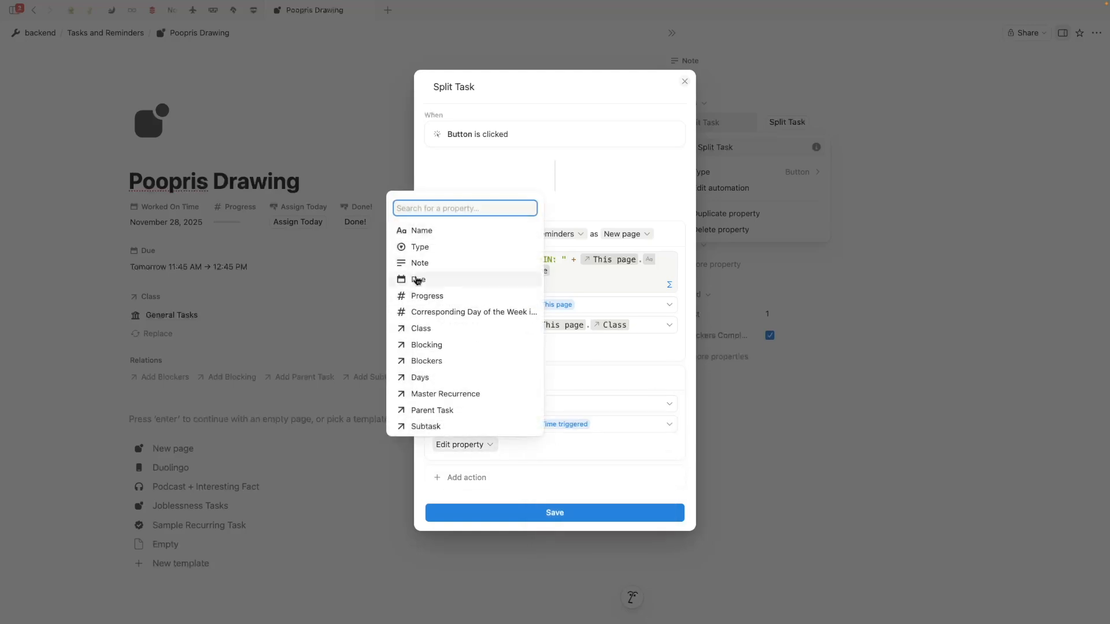
pyautogui.click(430, 296)
pyautogui.click(563, 445)
pyautogui.write('100')
pyautogui.click(579, 467)
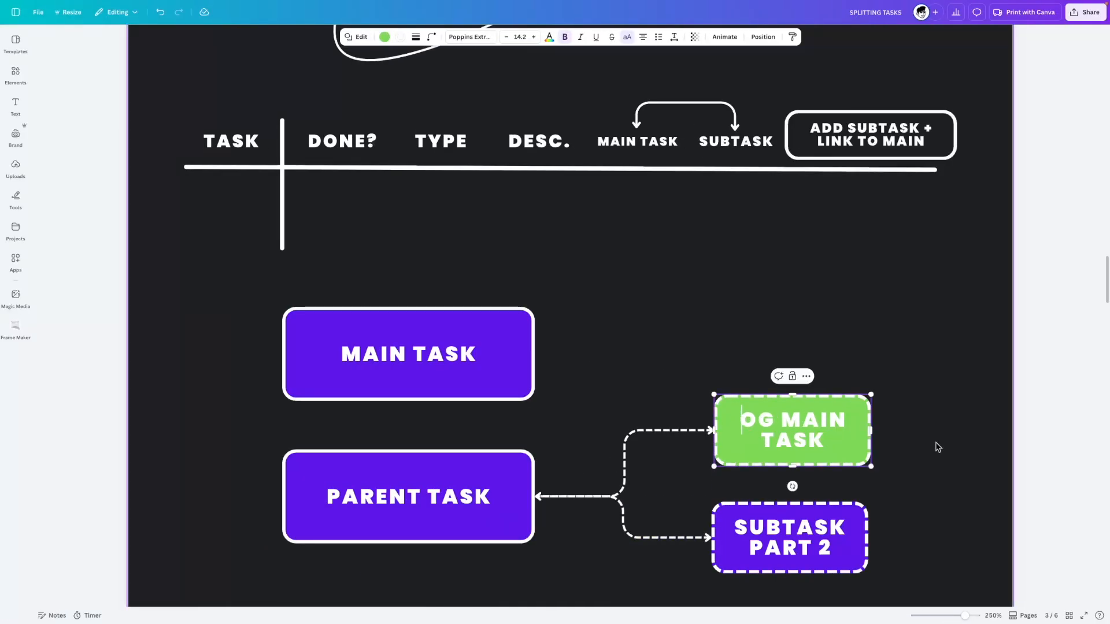
# In the Canva diagram, point out the Subtask Part 2 box below OG Main Task.
pyautogui.click(938, 447)
pyautogui.click(843, 559)
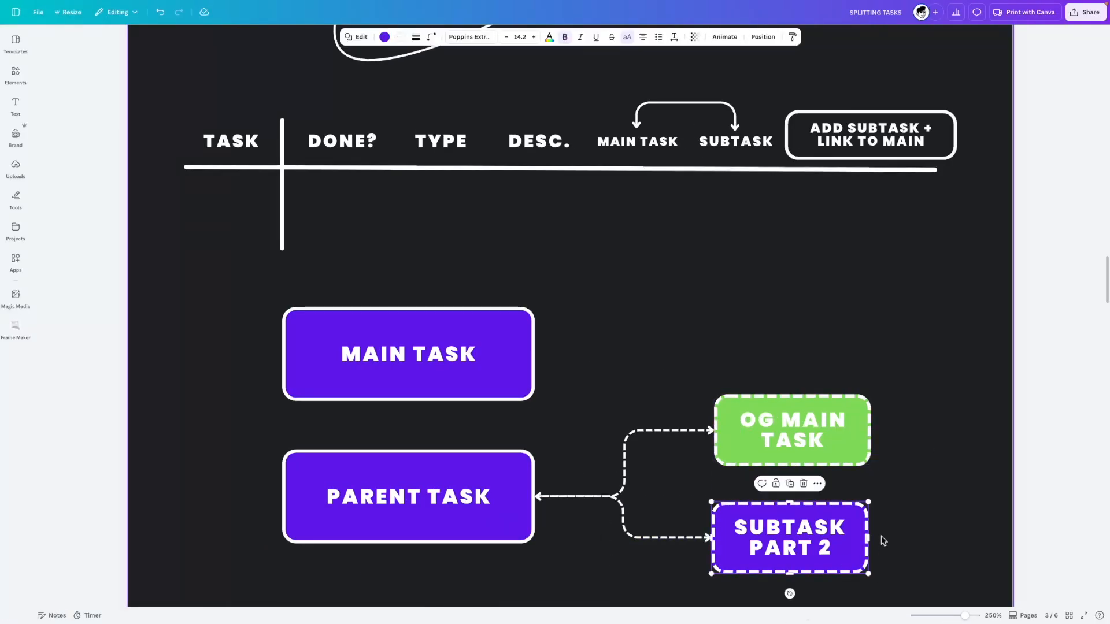
pyautogui.scroll(-2, 705, 442)
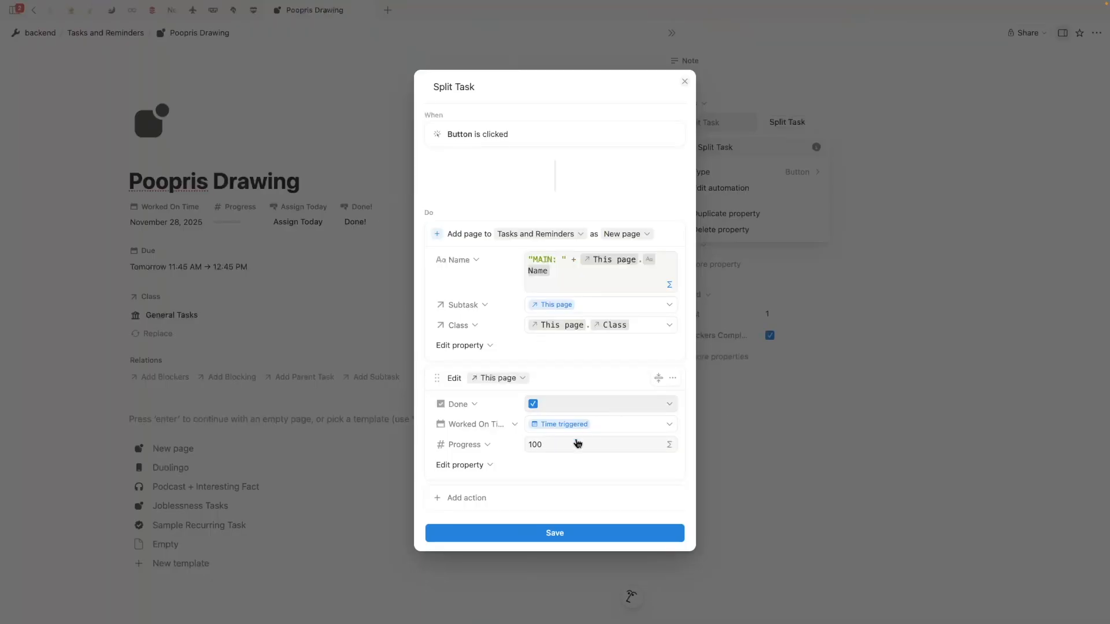
# In Notion, append an action to the Split Task automation that adds a page to Tasks and Reminders.
pyautogui.click(483, 497)
pyautogui.click(466, 343)
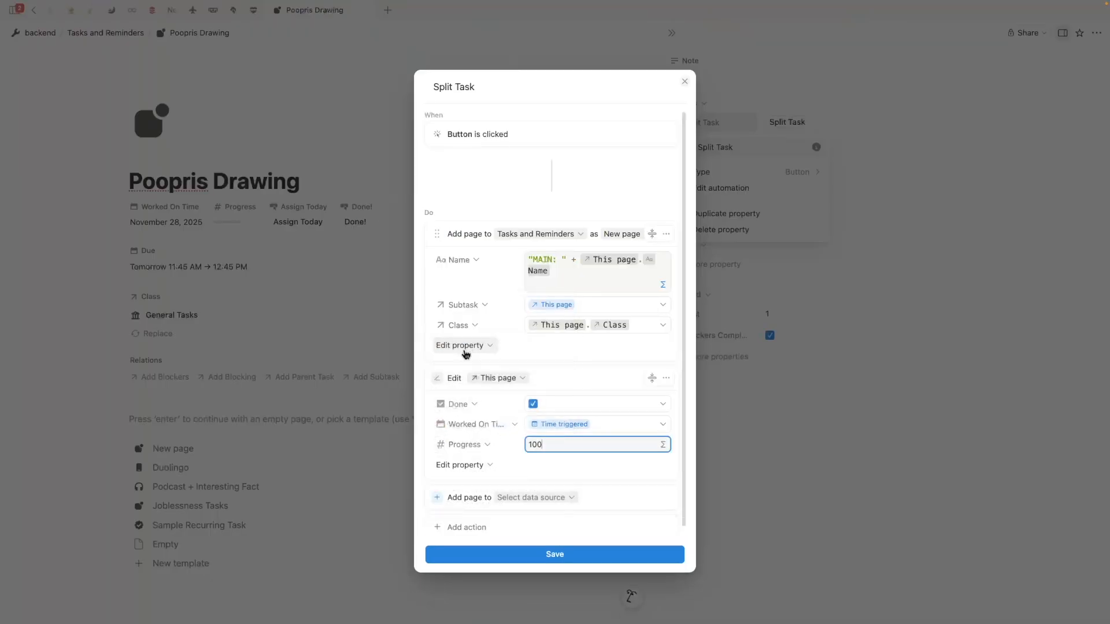
pyautogui.click(531, 498)
pyautogui.click(507, 357)
pyautogui.scroll(-2, 572, 463)
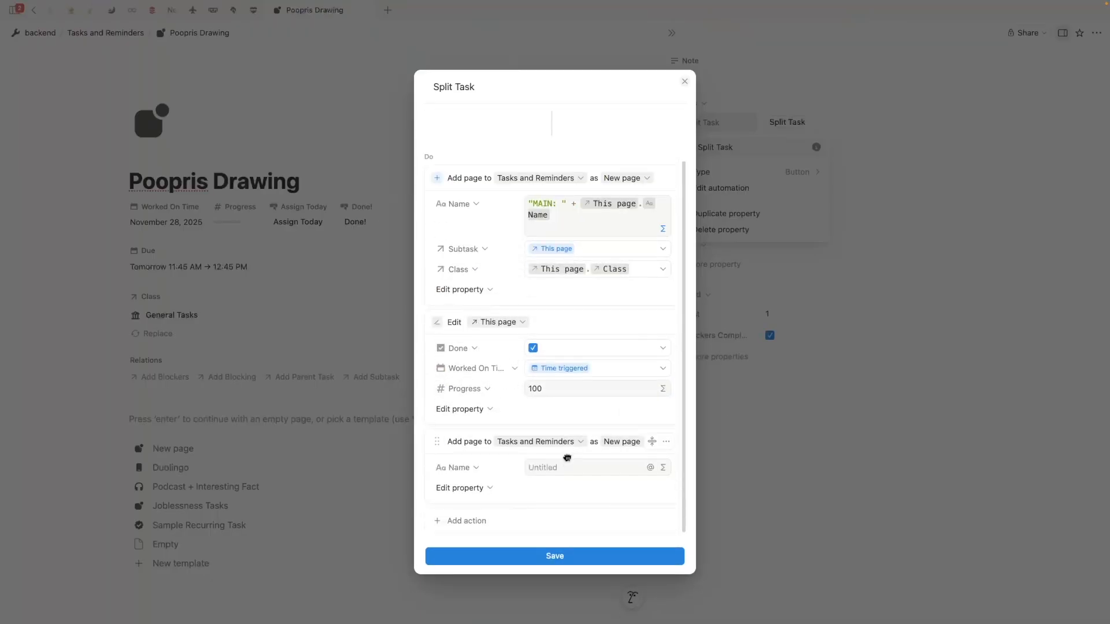
# Reuse the first added page's Name formula for the second one, changed to This page.Name + "Part 2", and save it.
pyautogui.click(583, 472)
pyautogui.click(542, 207)
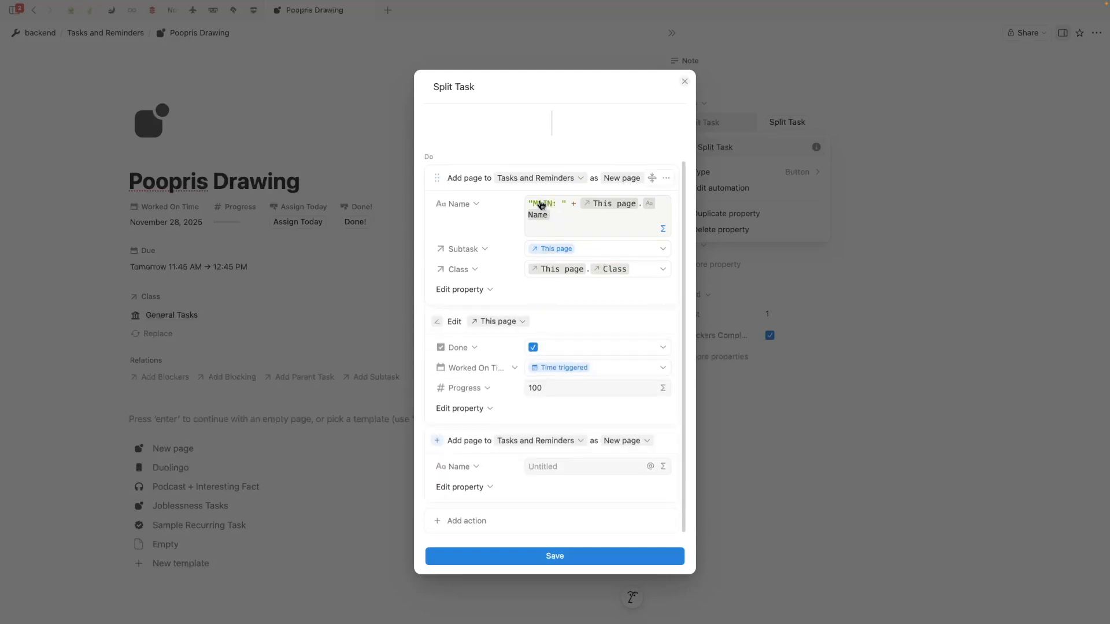
pyautogui.click(618, 220)
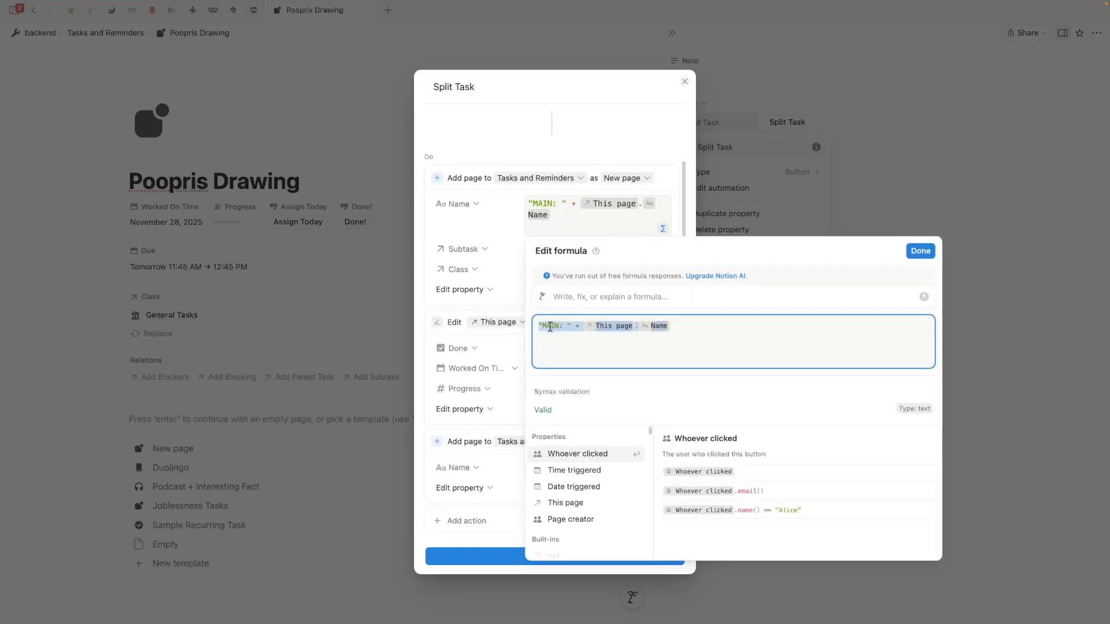
pyautogui.click(480, 499)
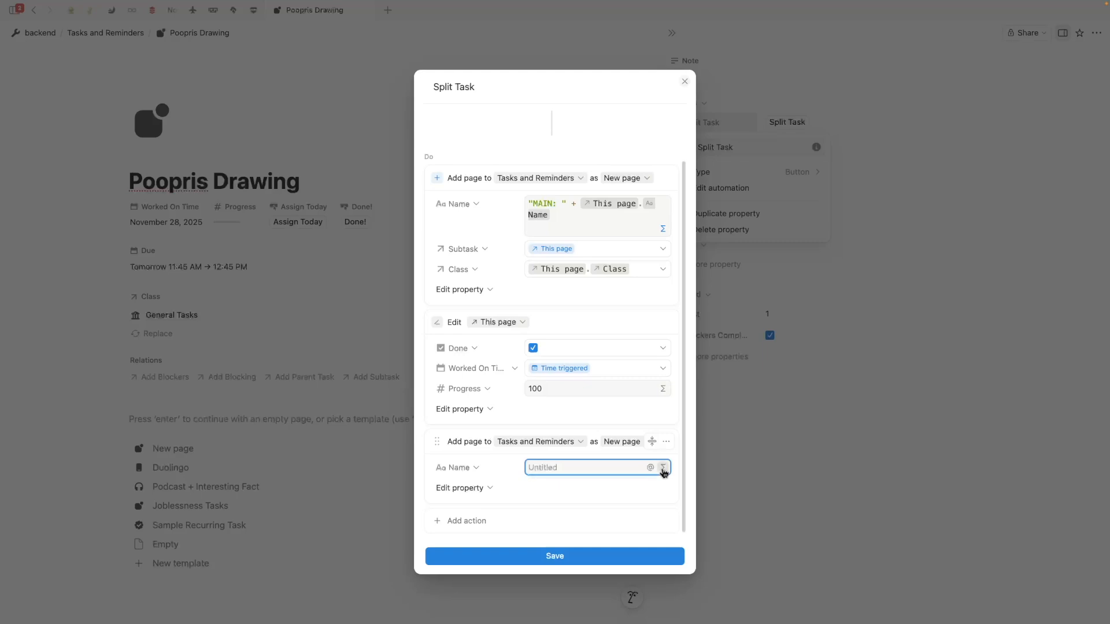
pyautogui.click(663, 467)
pyautogui.write('"MAIN: " + This page.Name')
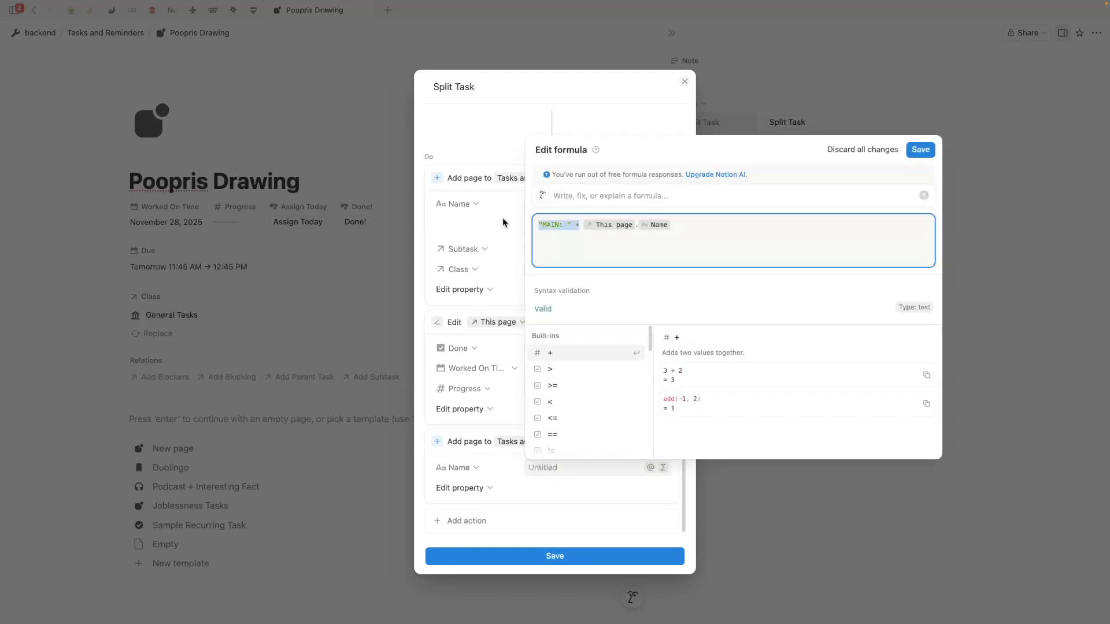
pyautogui.press('BackSpace')
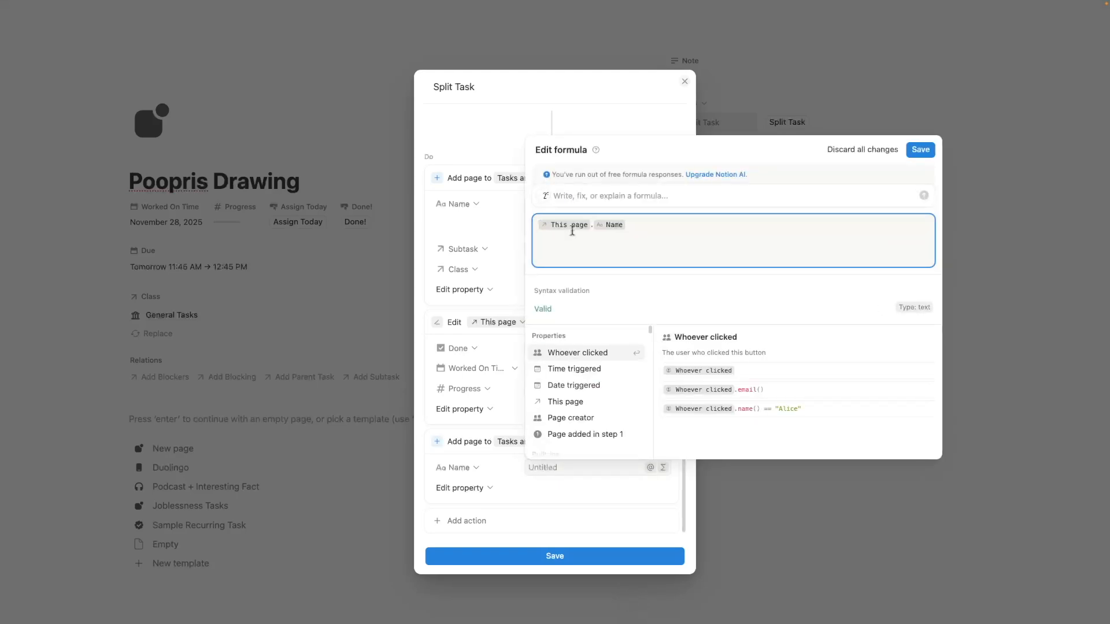
pyautogui.write('+ "Part 2"')
pyautogui.click(921, 149)
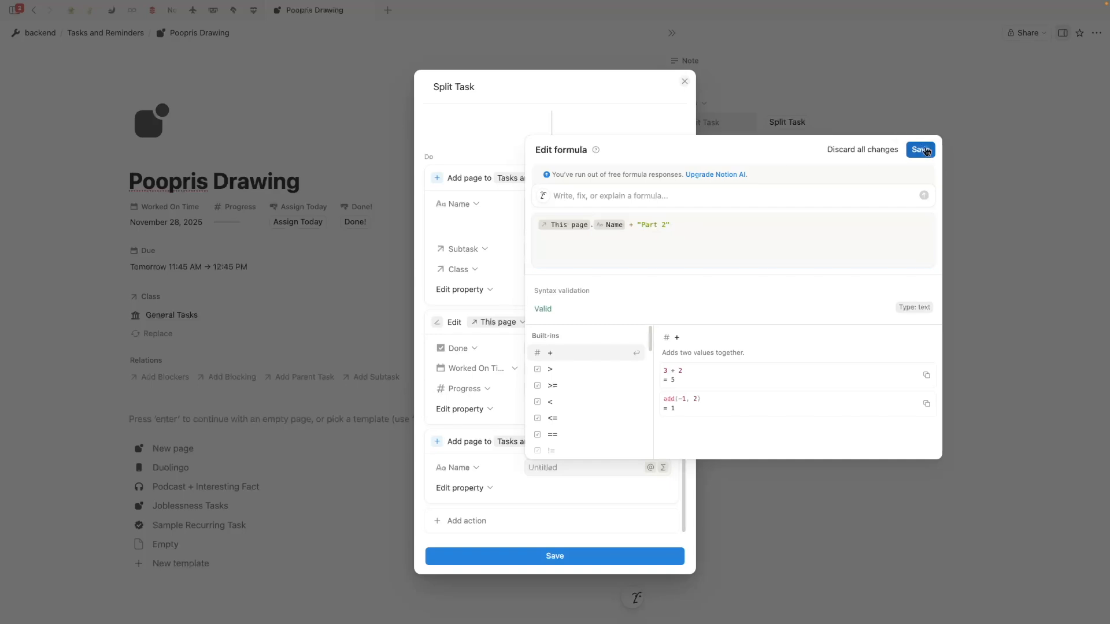
# Include the Parent Task property in the second added page and set it to Page added in step 1.
pyautogui.click(470, 512)
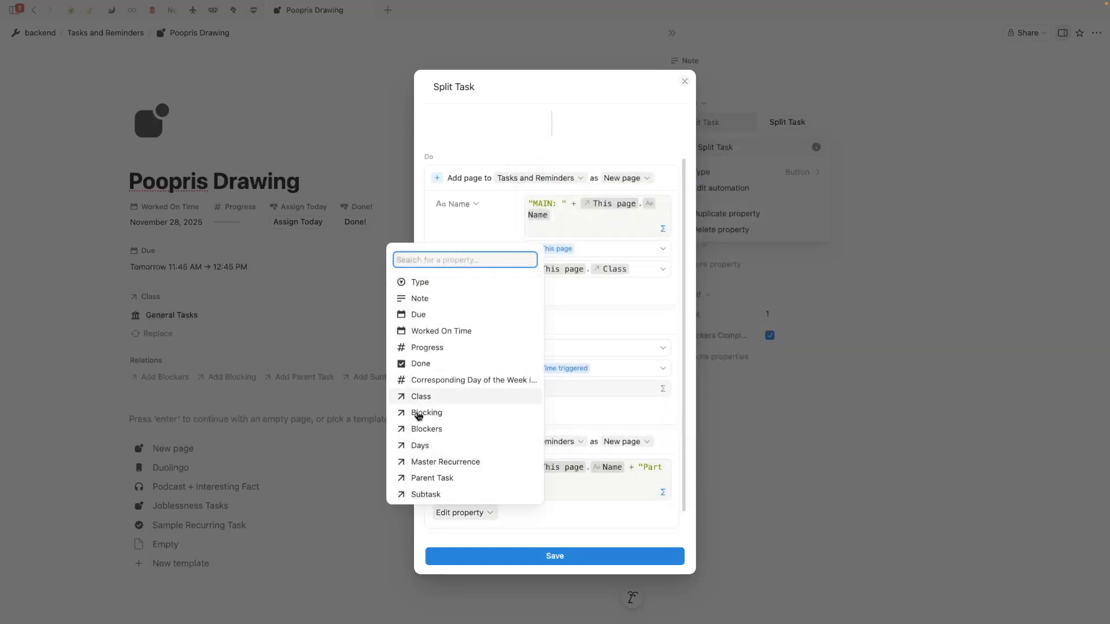
pyautogui.click(435, 479)
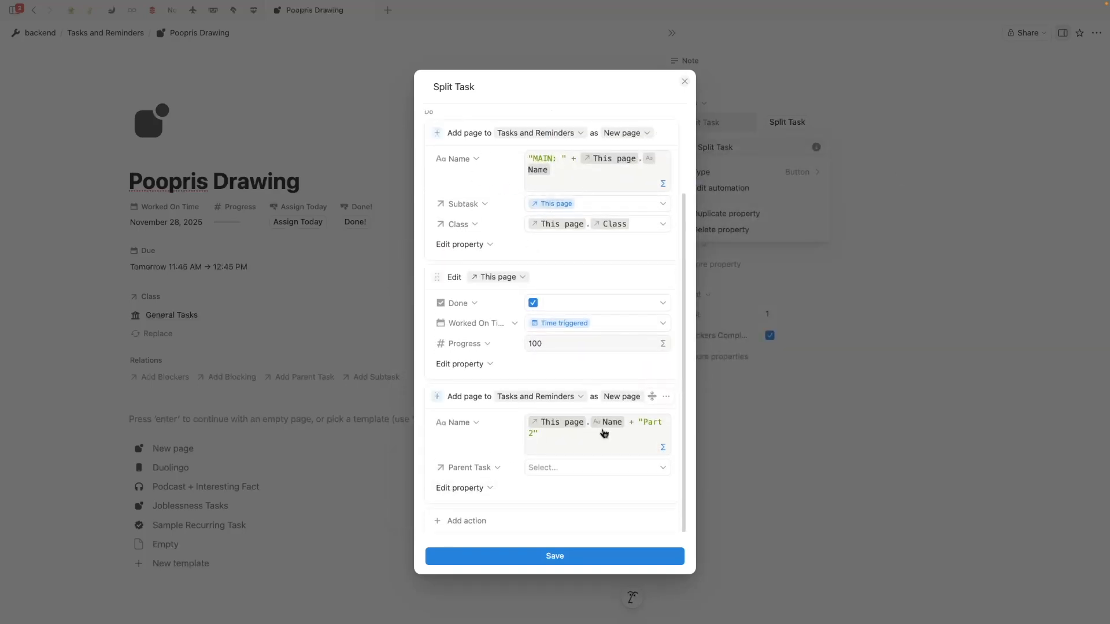
pyautogui.click(598, 473)
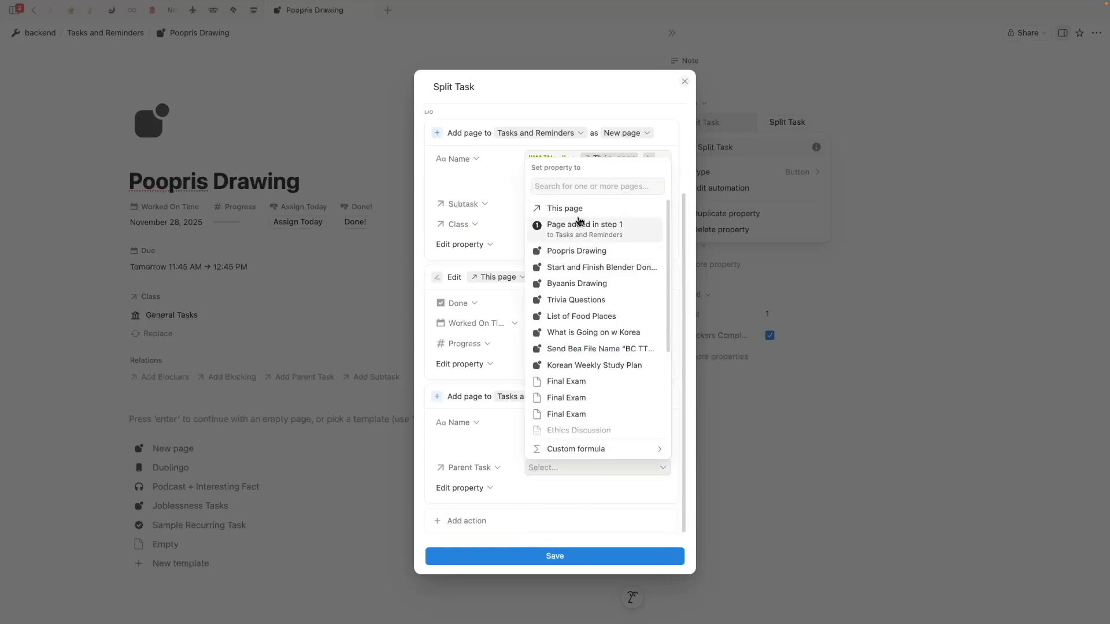
pyautogui.click(577, 225)
pyautogui.scroll(1, 497, 456)
pyautogui.scroll(-1, 497, 457)
# Include the Class property in the second added page and set it to the formula This page.Class.
pyautogui.click(460, 488)
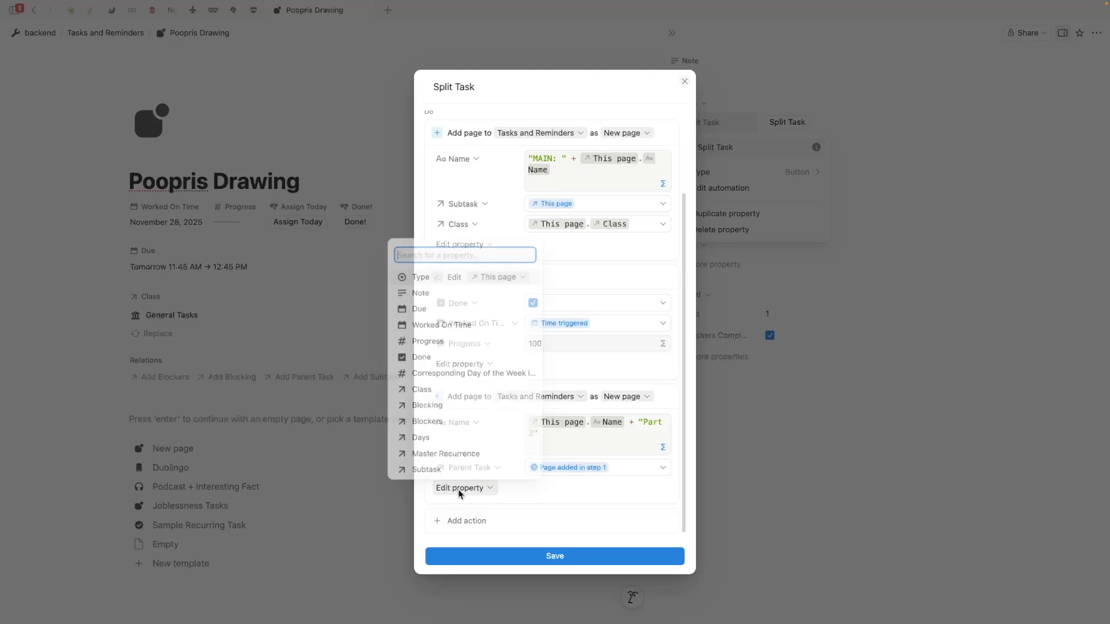
pyautogui.click(419, 387)
pyautogui.click(569, 487)
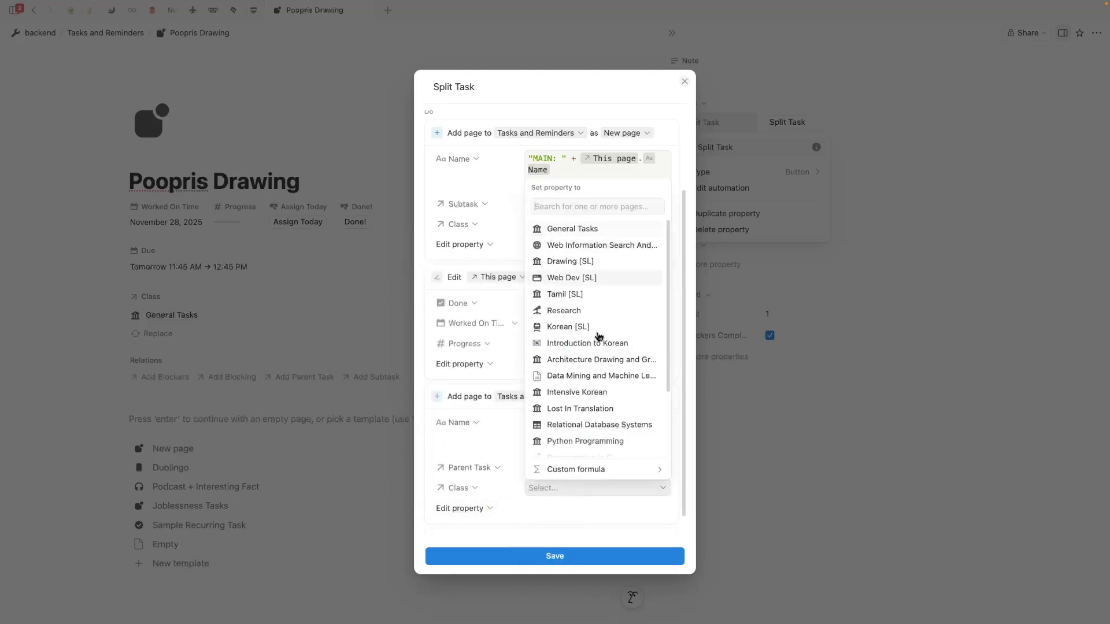
pyautogui.click(621, 469)
pyautogui.click(318, 419)
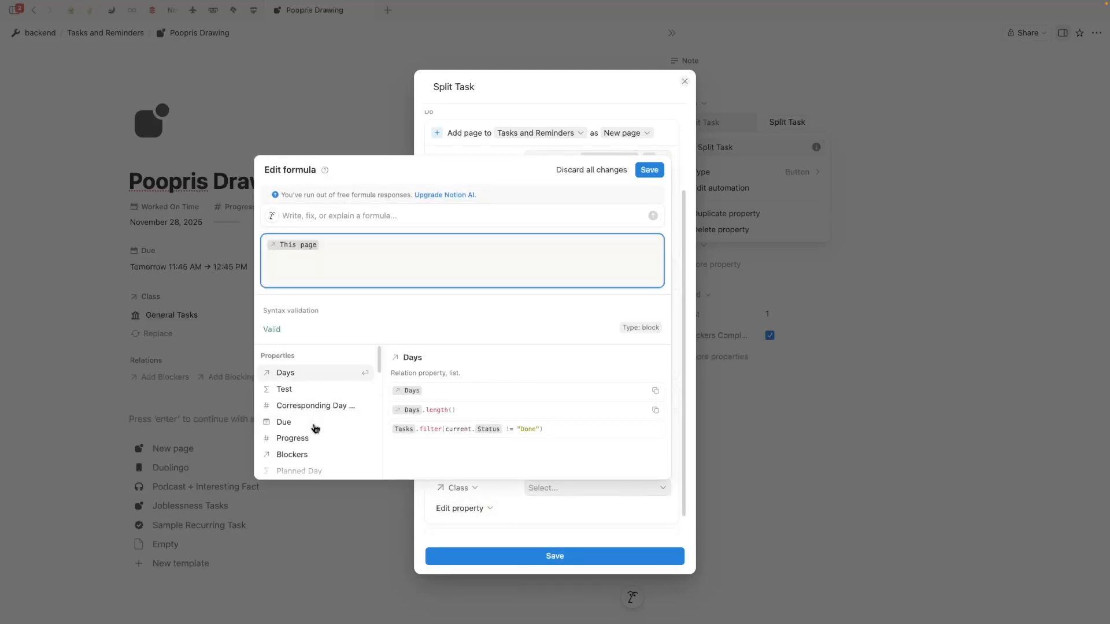
pyautogui.write('.')
pyautogui.click(317, 403)
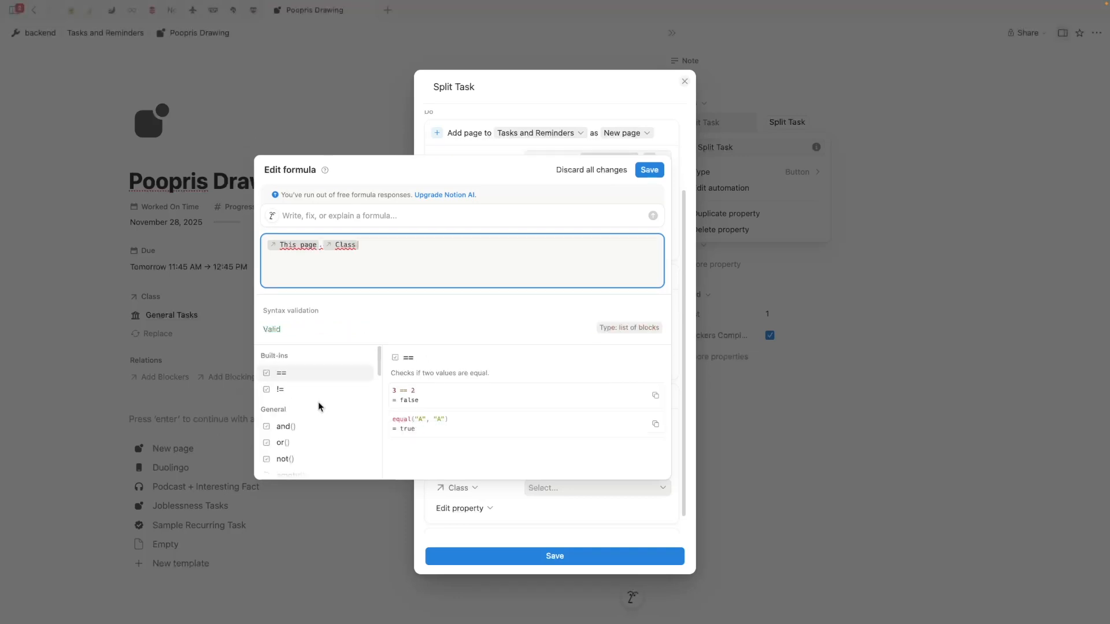
pyautogui.click(650, 170)
# Include the Due property in the second added page and enter dateAdd(now(), 2, "hours") as its custom formula.
pyautogui.scroll(4, 484, 450)
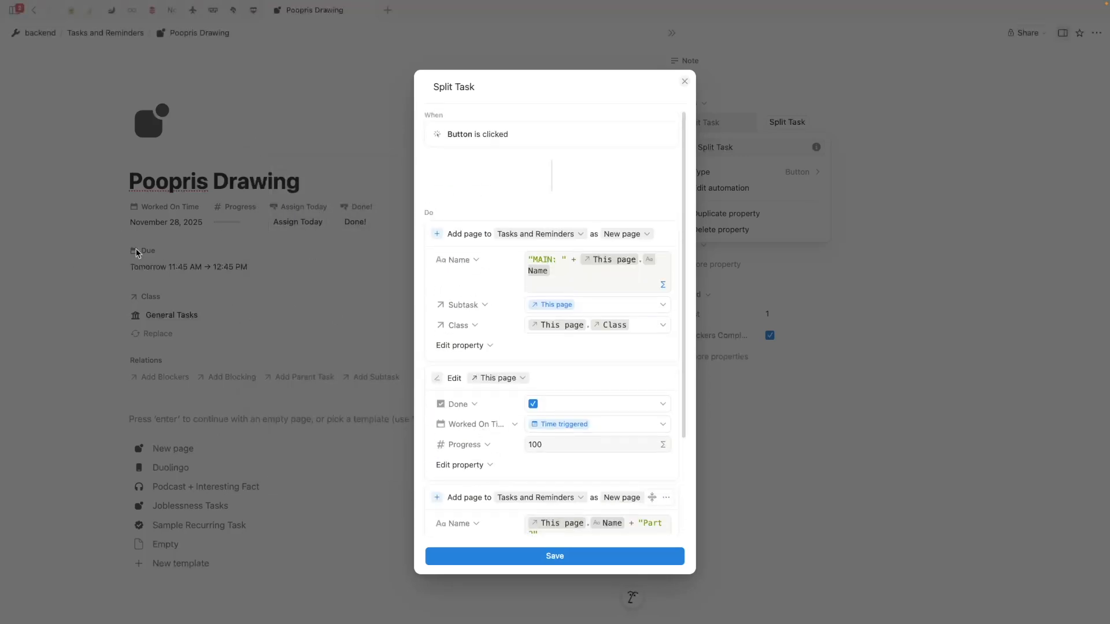
pyautogui.scroll(-5, 530, 454)
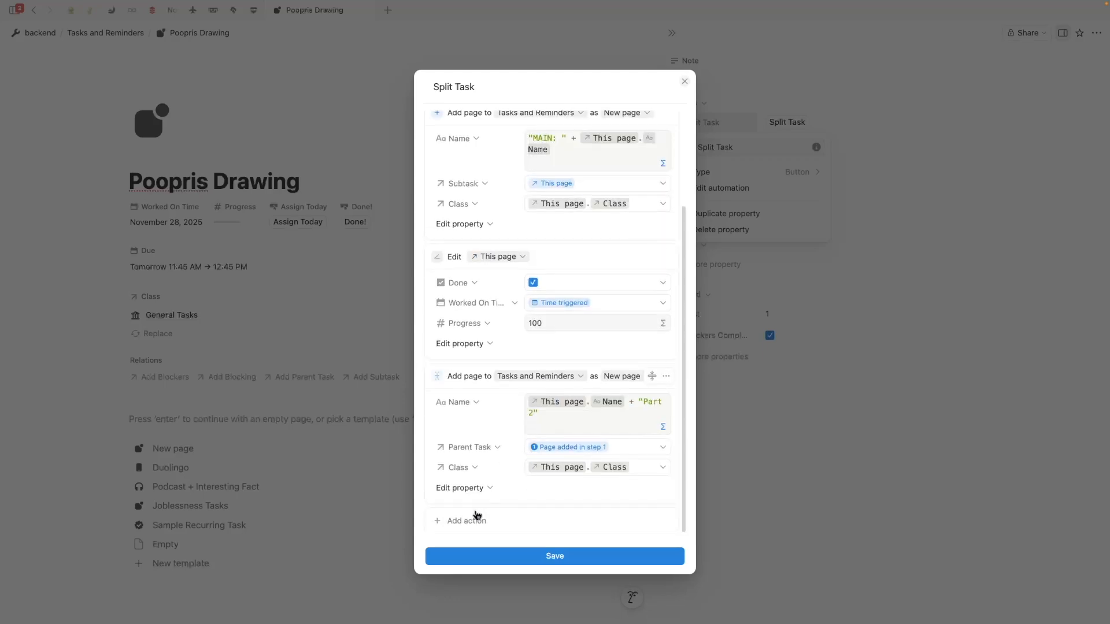
pyautogui.click(474, 489)
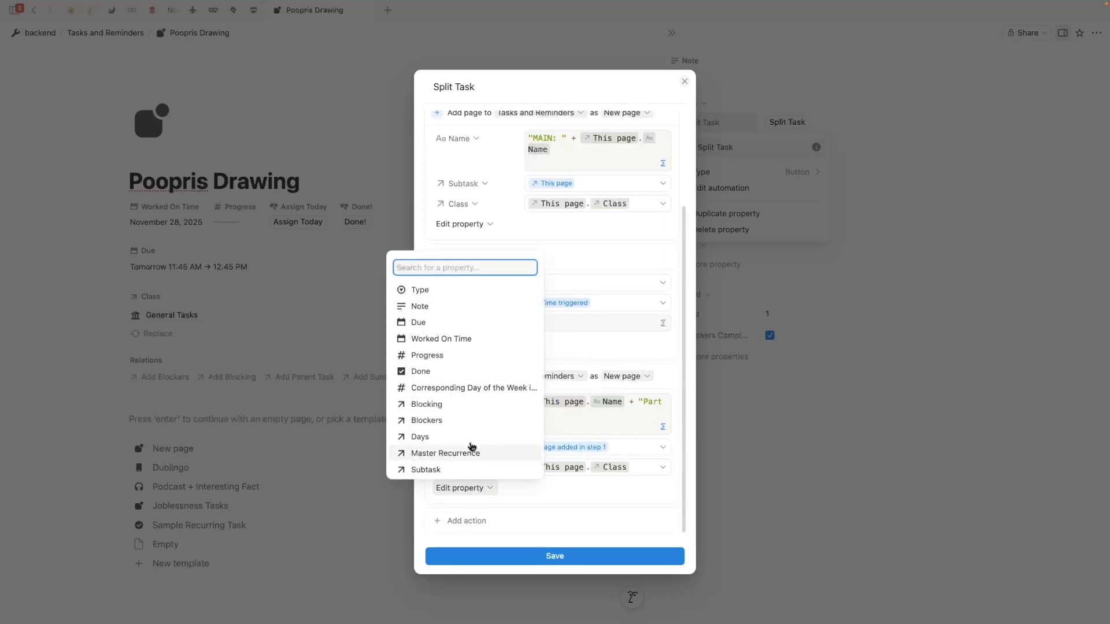
pyautogui.click(431, 324)
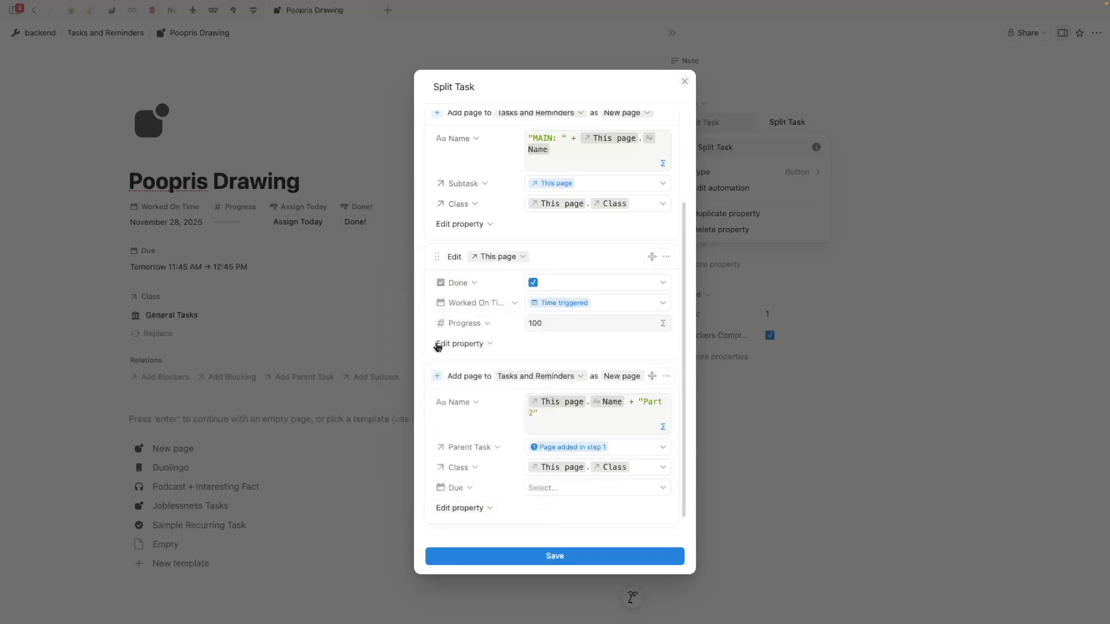
pyautogui.click(560, 487)
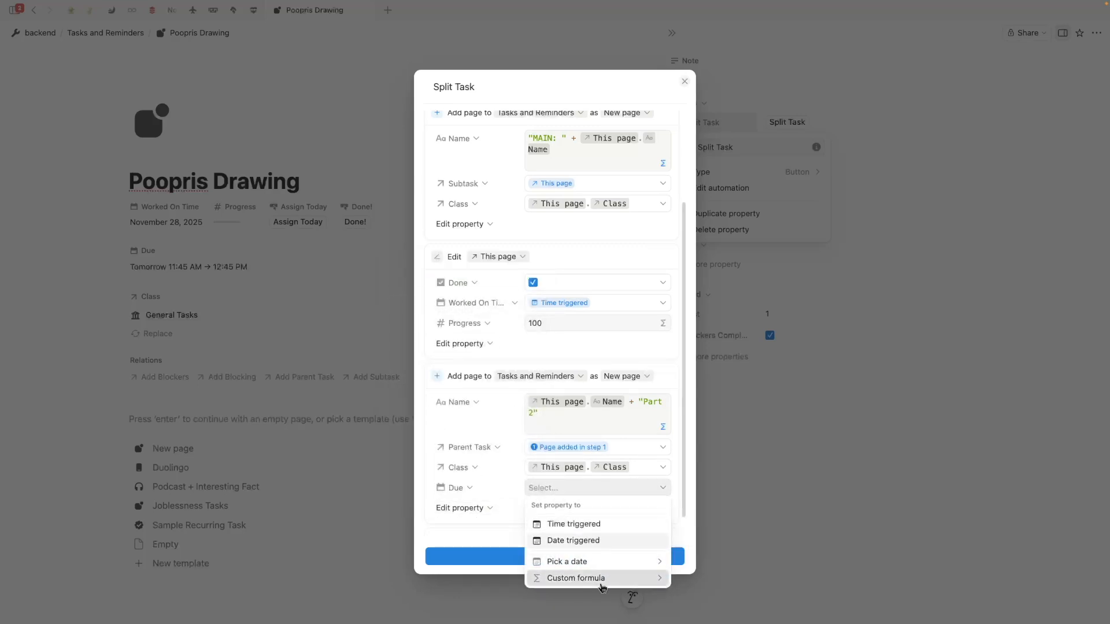
pyautogui.click(572, 578)
pyautogui.write('dateAdd(')
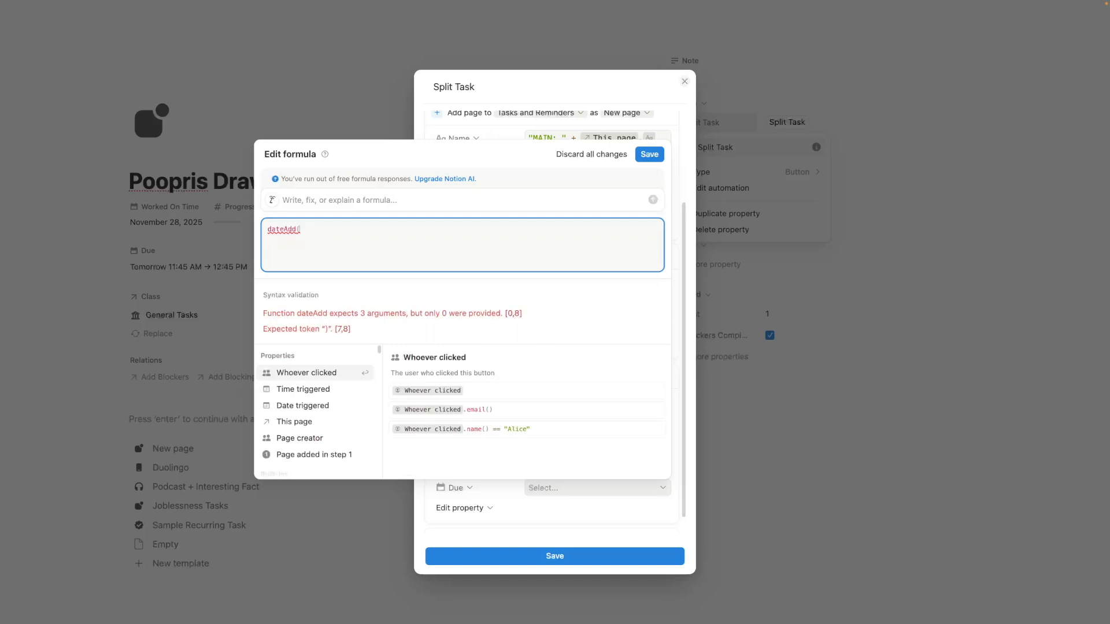
pyautogui.write('now(), 2, "hours")')
# Extend the second page's Due formula to dateRange(now(), dateAdd(now(), 2, "hours")) and save it.
pyautogui.click(266, 244)
pyautogui.write('now(),')
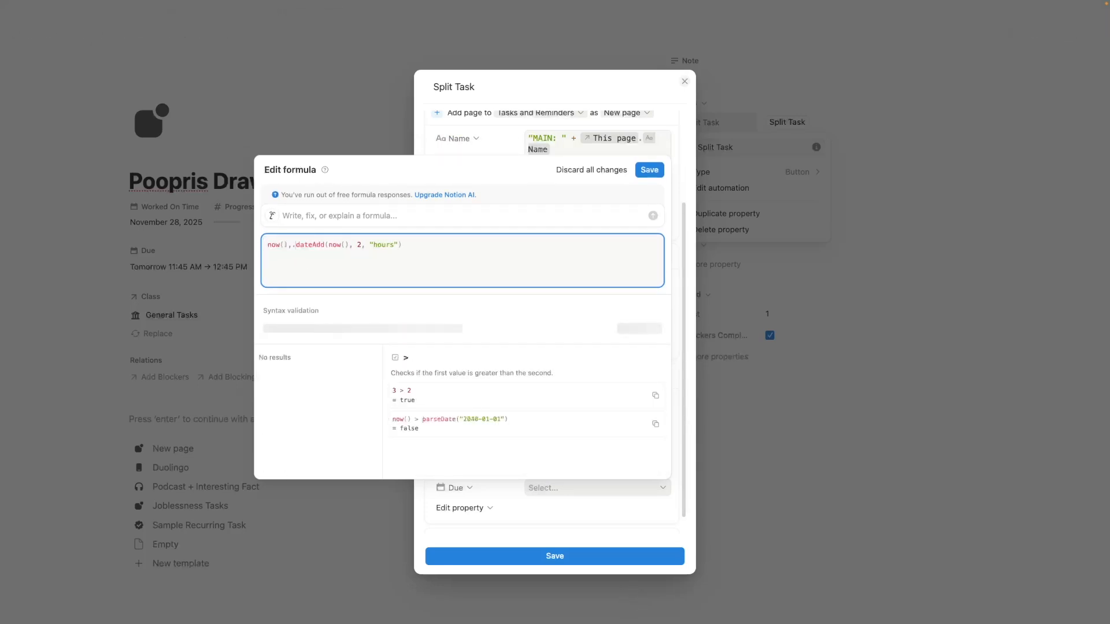
pyautogui.click(266, 246)
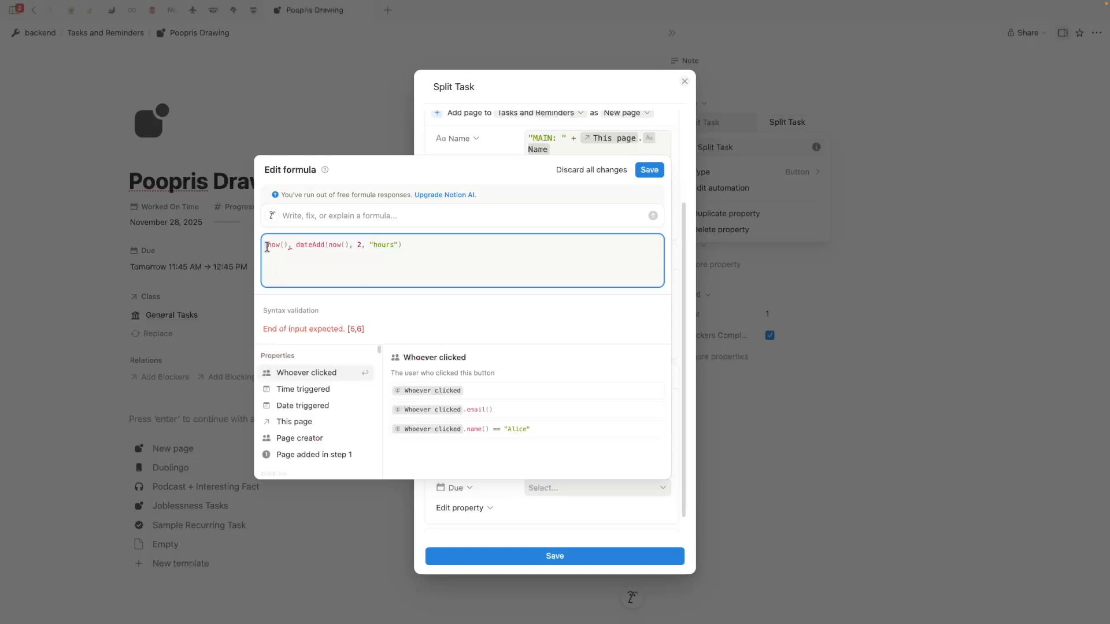
pyautogui.write('dateRange(')
pyautogui.click(502, 243)
pyautogui.write(')')
pyautogui.click(649, 169)
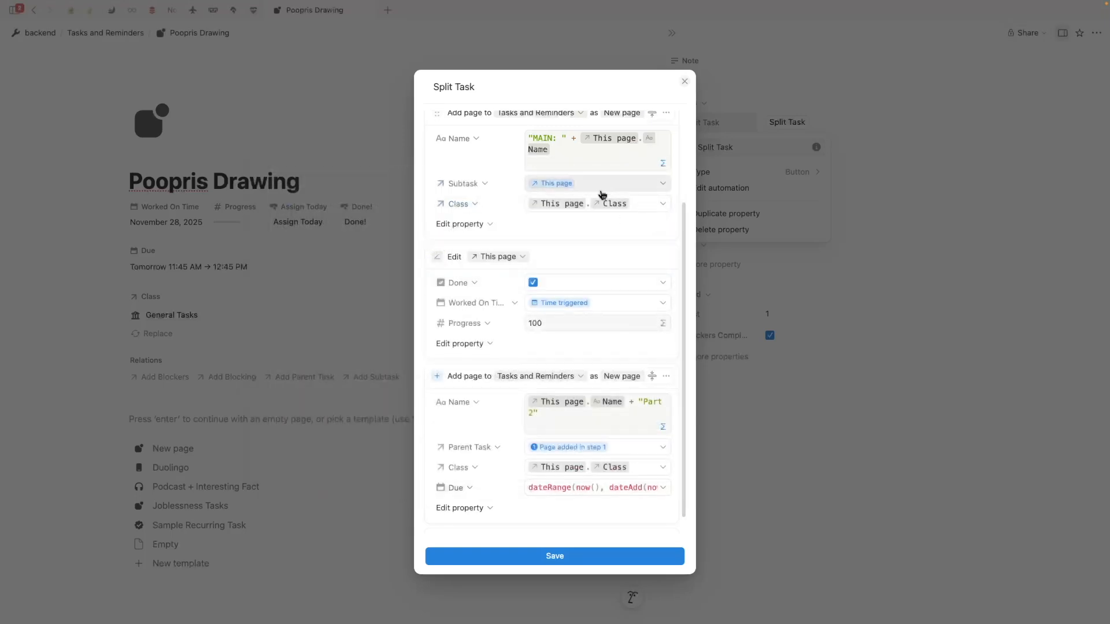
# Review all three Split Task actions and save the automation.
pyautogui.scroll(4, 574, 386)
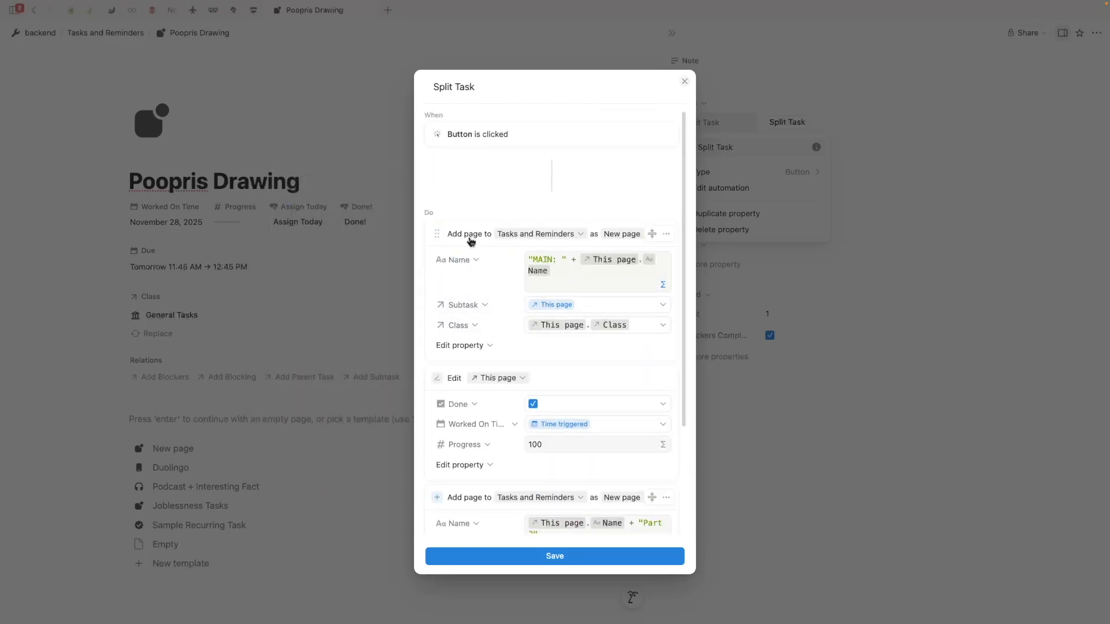
pyautogui.scroll(-4, 625, 288)
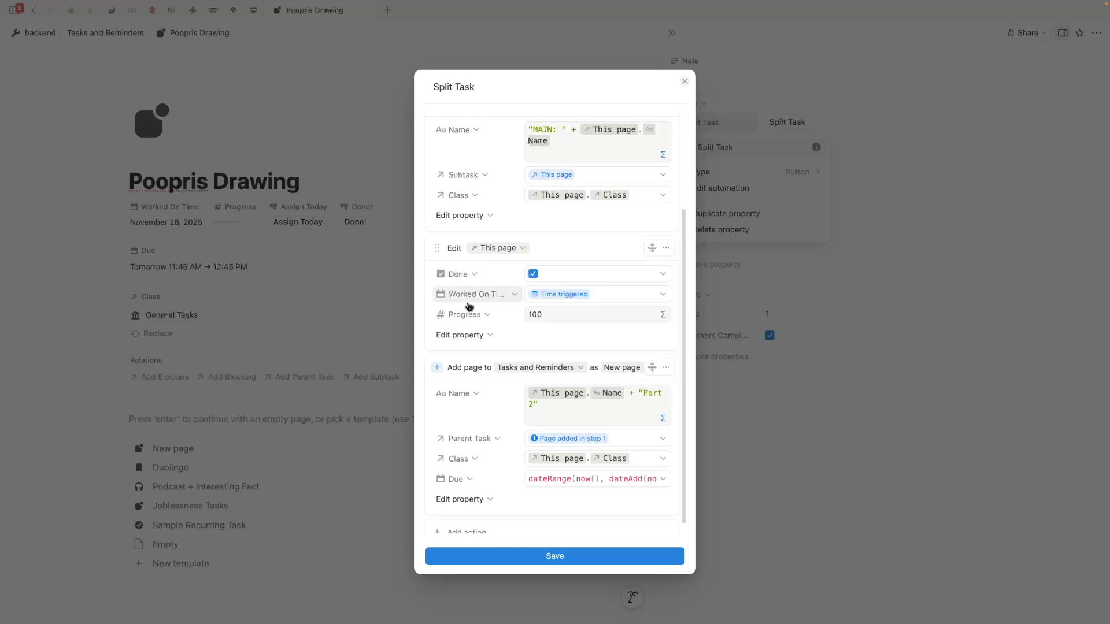
pyautogui.scroll(-1, 624, 439)
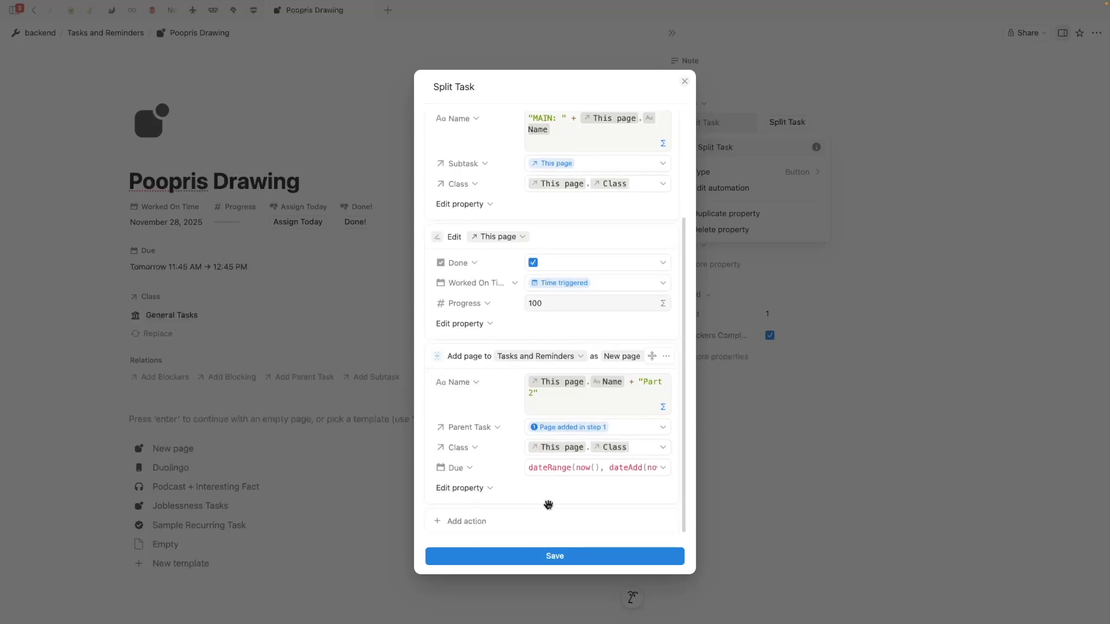
pyautogui.click(546, 556)
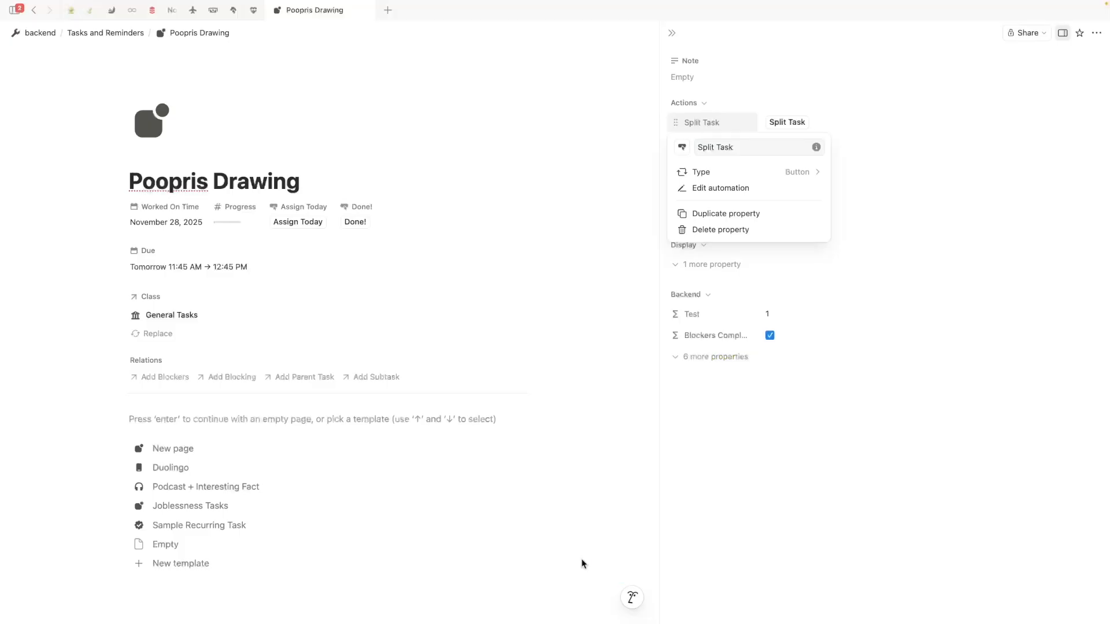
# Test Split Task on Byaanis Drawing, checking the subtasks of its MAIN parent task and the Part 2 event in the calendar.
pyautogui.click(778, 122)
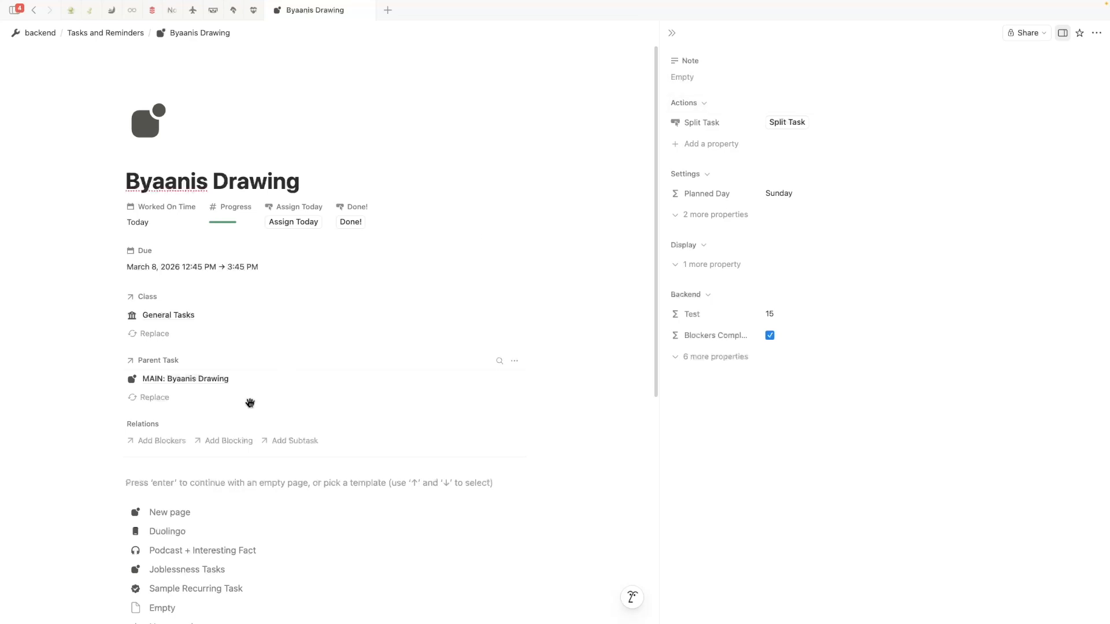
pyautogui.click(256, 381)
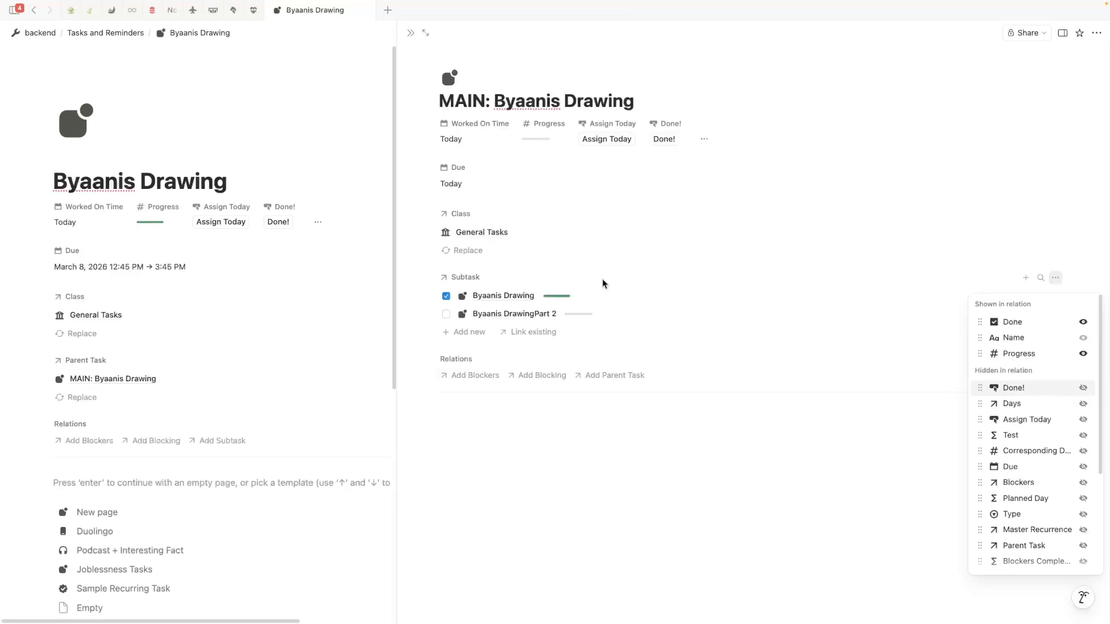
pyautogui.click(537, 374)
pyautogui.click(649, 321)
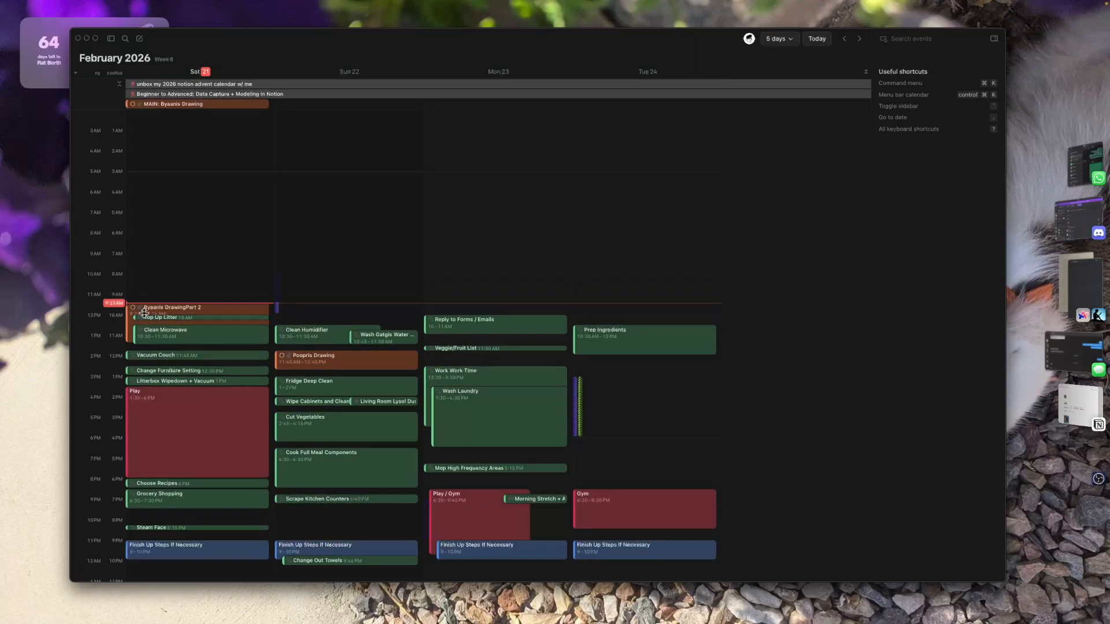
pyautogui.click(144, 313)
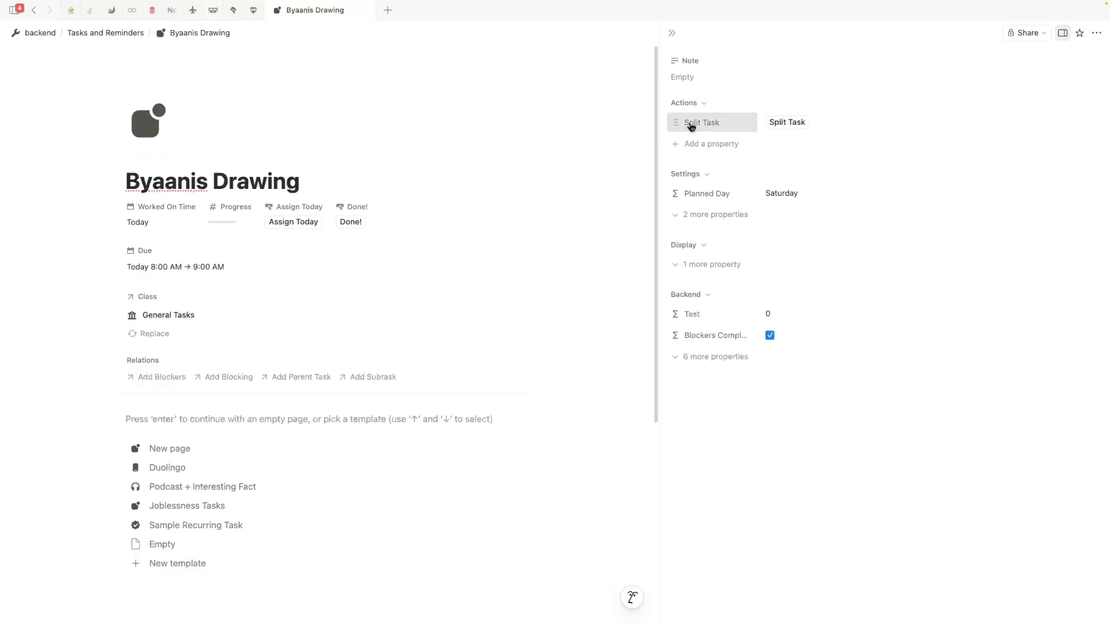
# Reopen the Split Task automation and add a space before Part 2 in the second added page's Name formula.
pyautogui.click(693, 122)
pyautogui.click(704, 165)
pyautogui.click(705, 186)
pyautogui.scroll(-3, 552, 347)
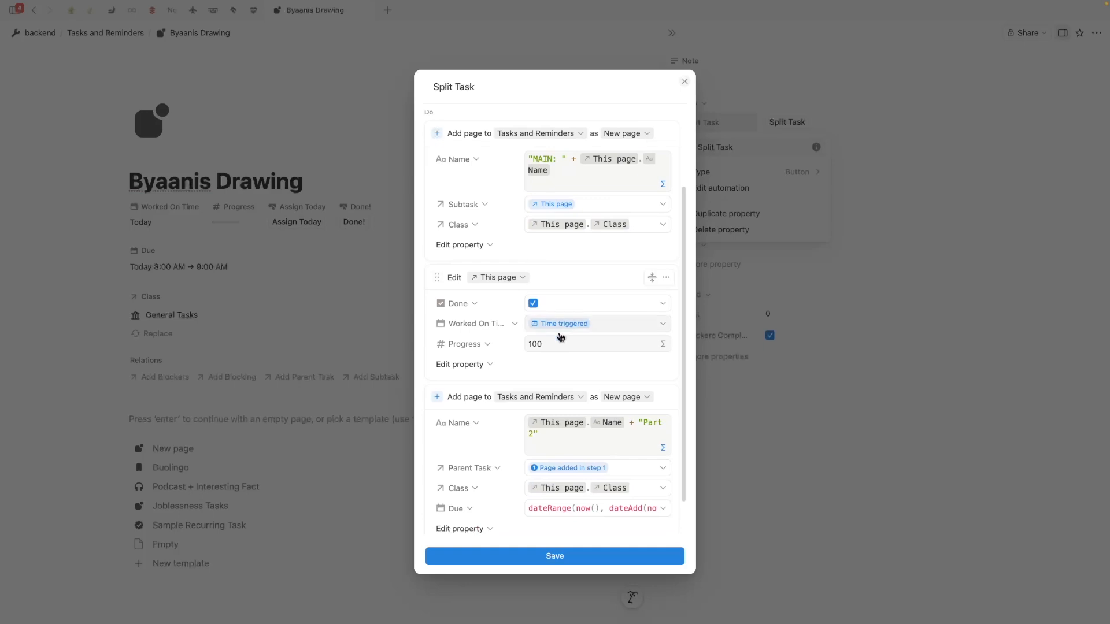
pyautogui.scroll(-1, 551, 322)
pyautogui.click(636, 387)
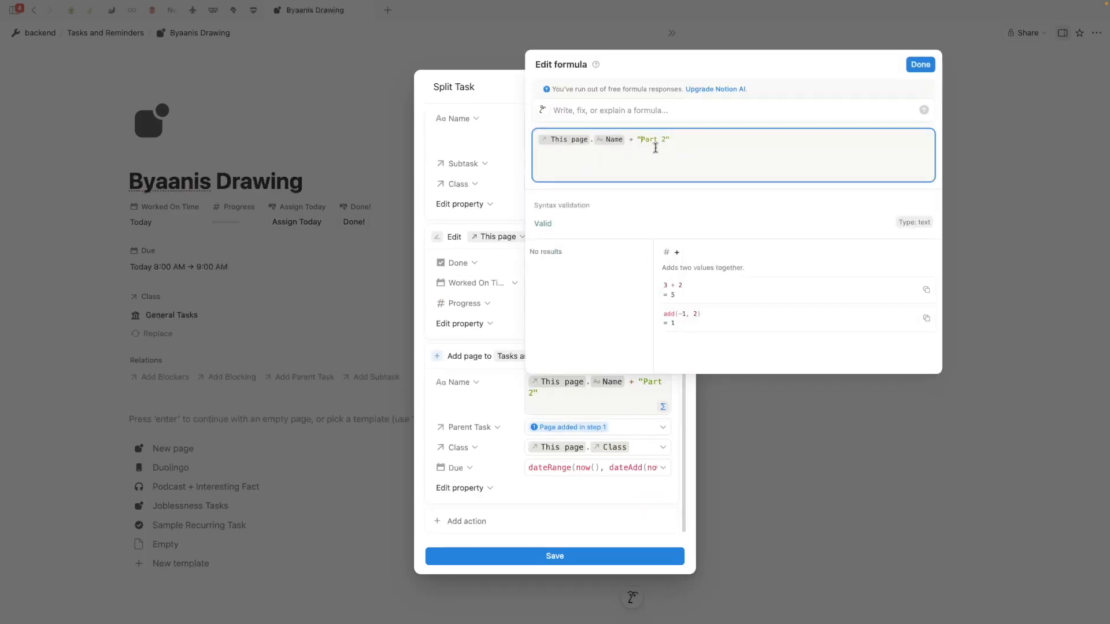
pyautogui.click(921, 64)
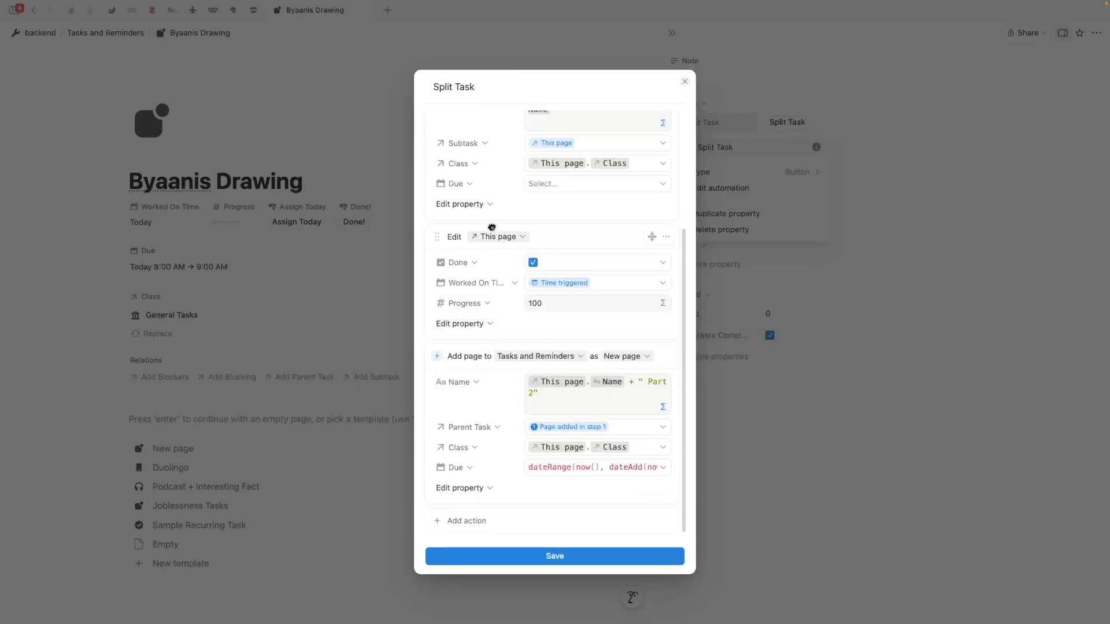
# Include the Due property in the Edit This page action and choose a custom formula for it.
pyautogui.click(474, 324)
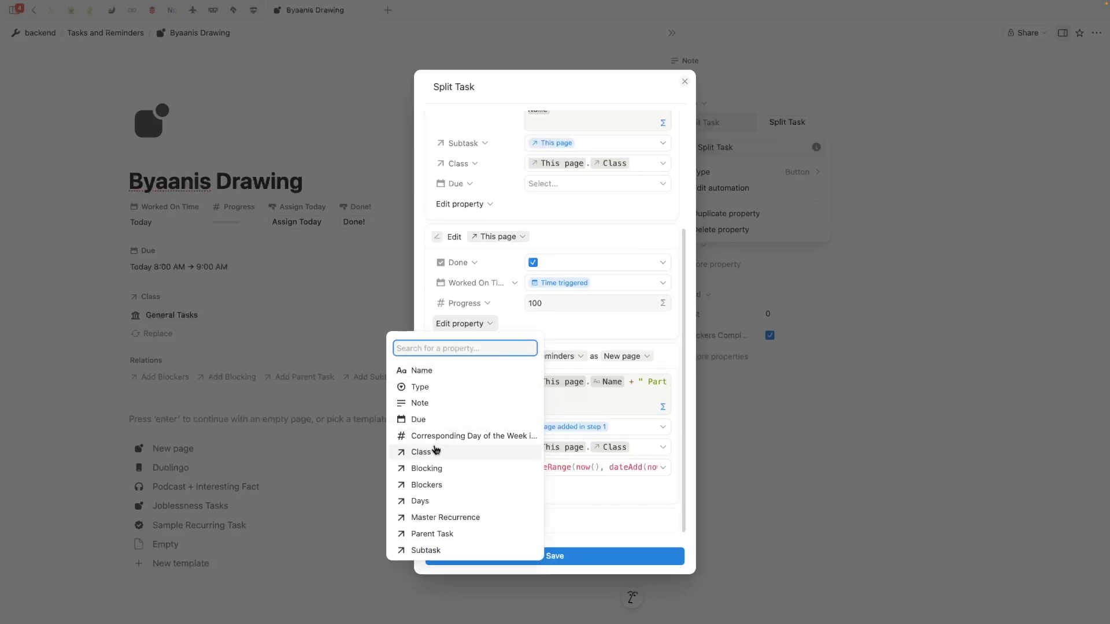
pyautogui.click(428, 421)
pyautogui.click(554, 326)
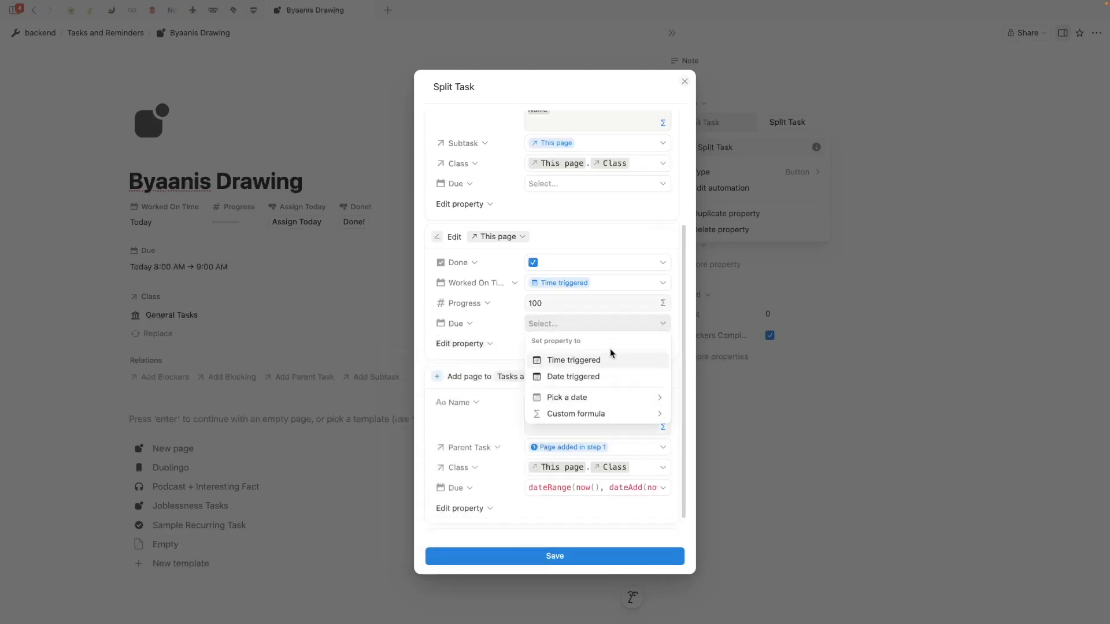
pyautogui.click(596, 414)
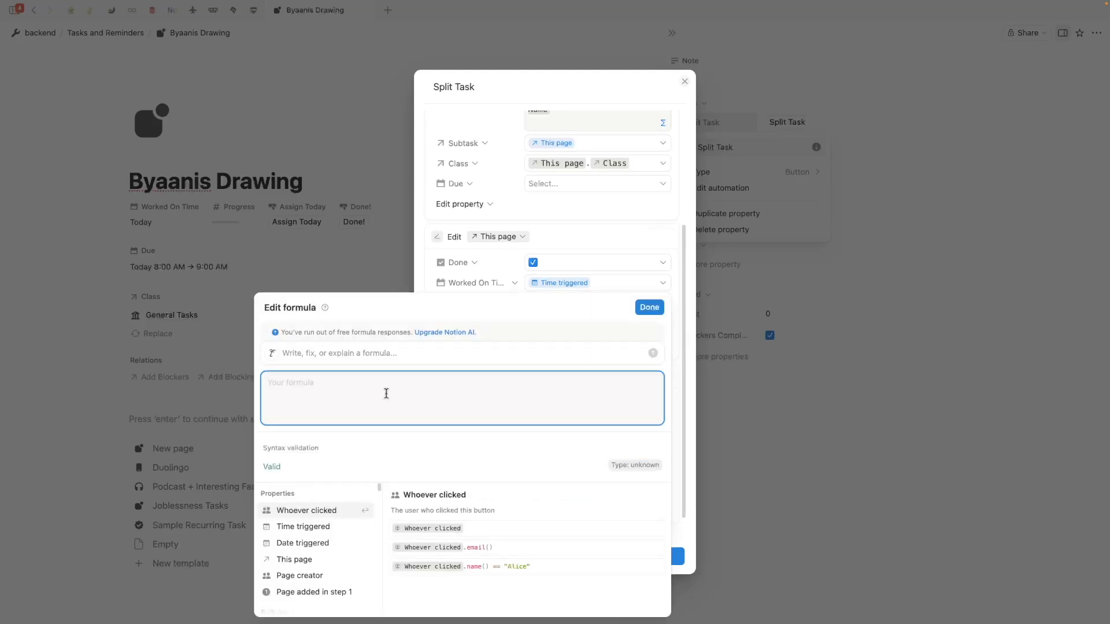
# Write dateSubtract(now(), 2, "hours"), now() in the Due formula of the Edit This page action.
pyautogui.write('dateRange')
pyautogui.press('BackSpace')
pyautogui.press('BackSpace')
pyautogui.press('BackSpace')
pyautogui.press('BackSpace')
pyautogui.press('BackSpace')
pyautogui.write('Sui')
pyautogui.press('BackSpace')
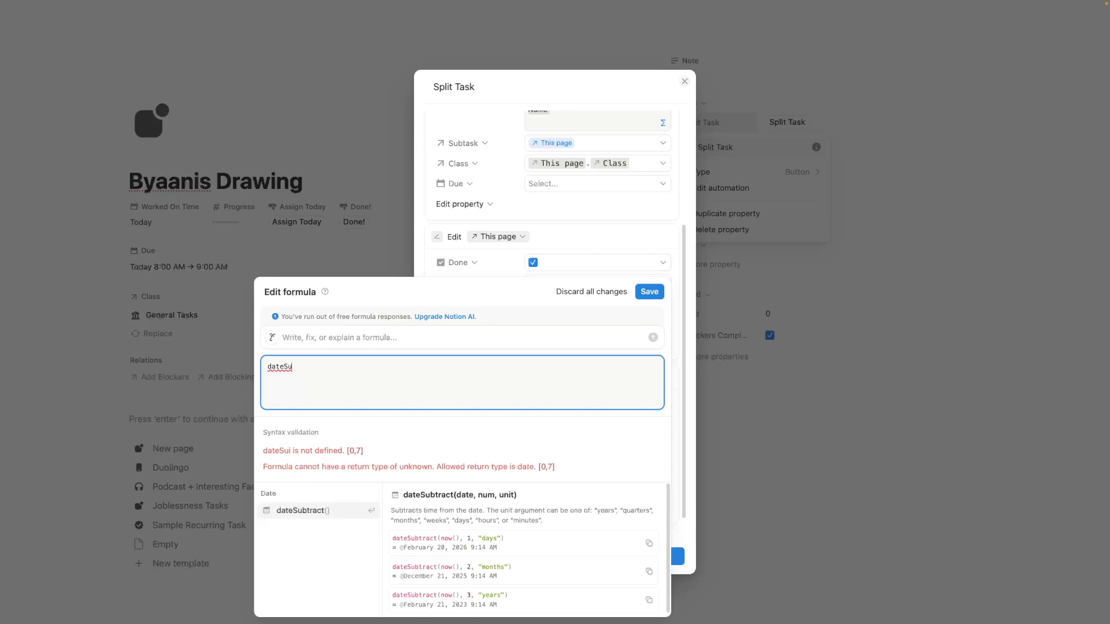
pyautogui.press('Return')
pyautogui.write('now(),')
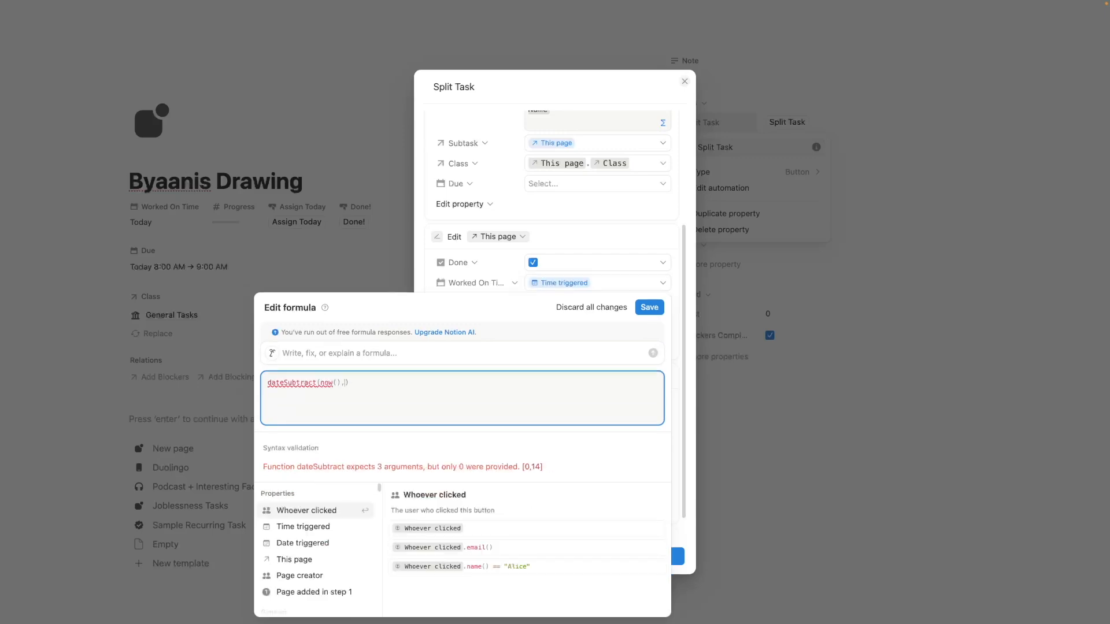
pyautogui.write(' 2, "hours")')
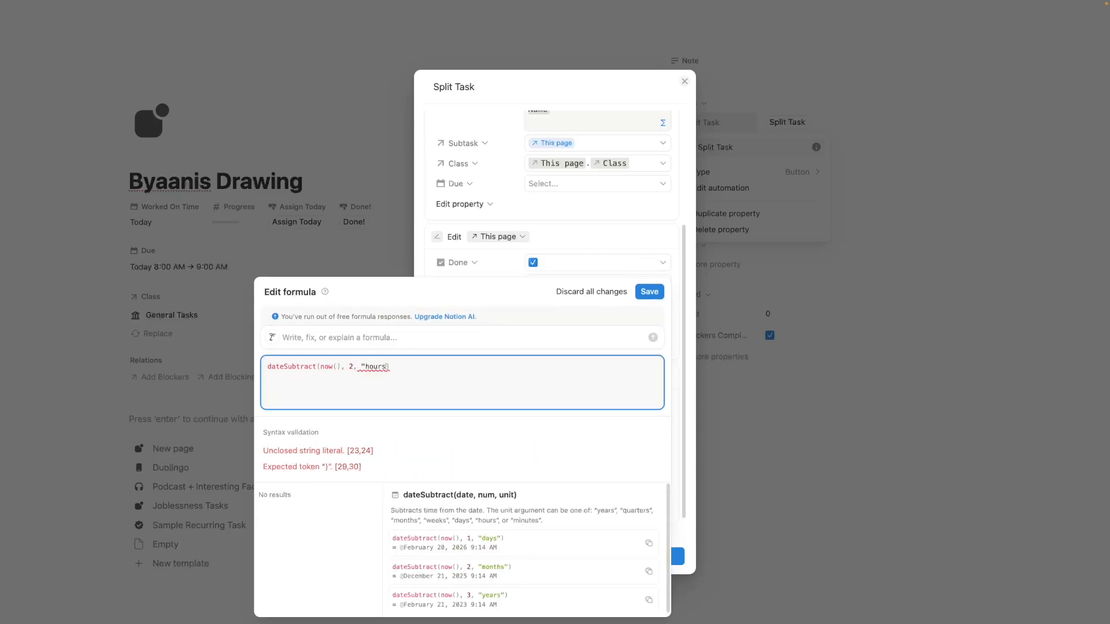
pyautogui.write(', now()')
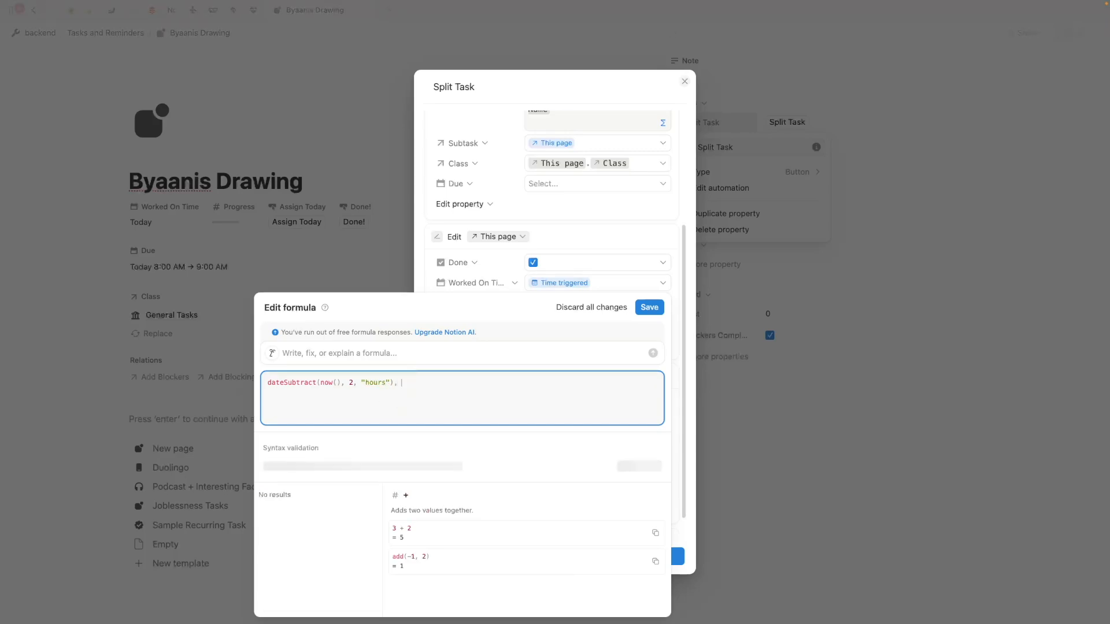
# Wrap the Due formula as dateRange(dateSubtract(now(), 2, "hours"), now()) and save it.
pyautogui.click(268, 378)
pyautogui.write('x')
pyautogui.press('BackSpace')
pyautogui.write('dateRange(')
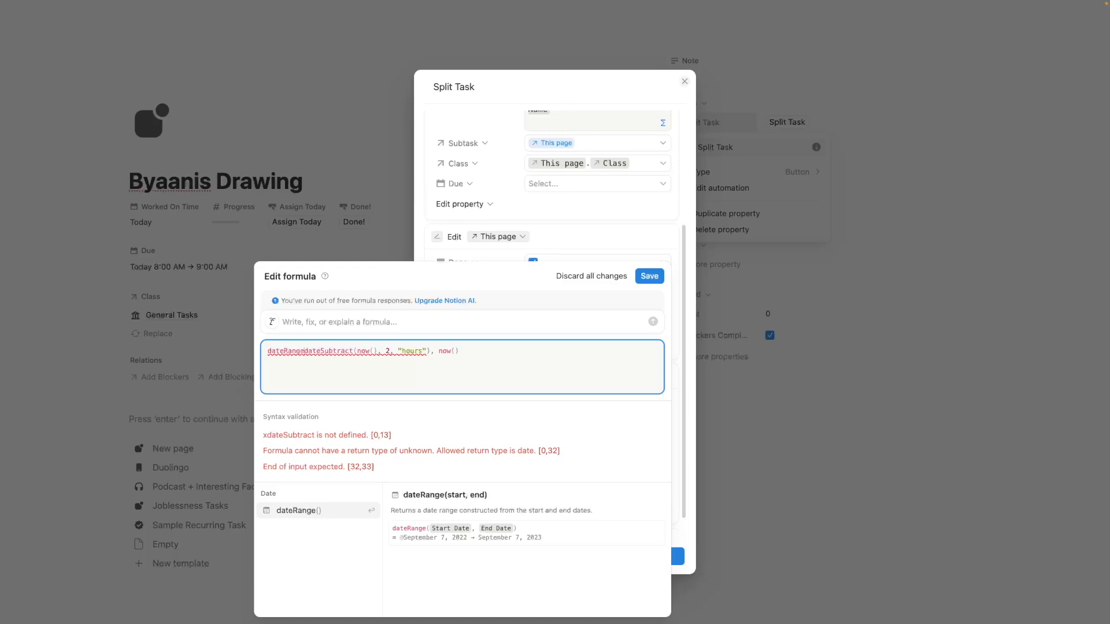
pyautogui.click(479, 379)
pyautogui.write(')')
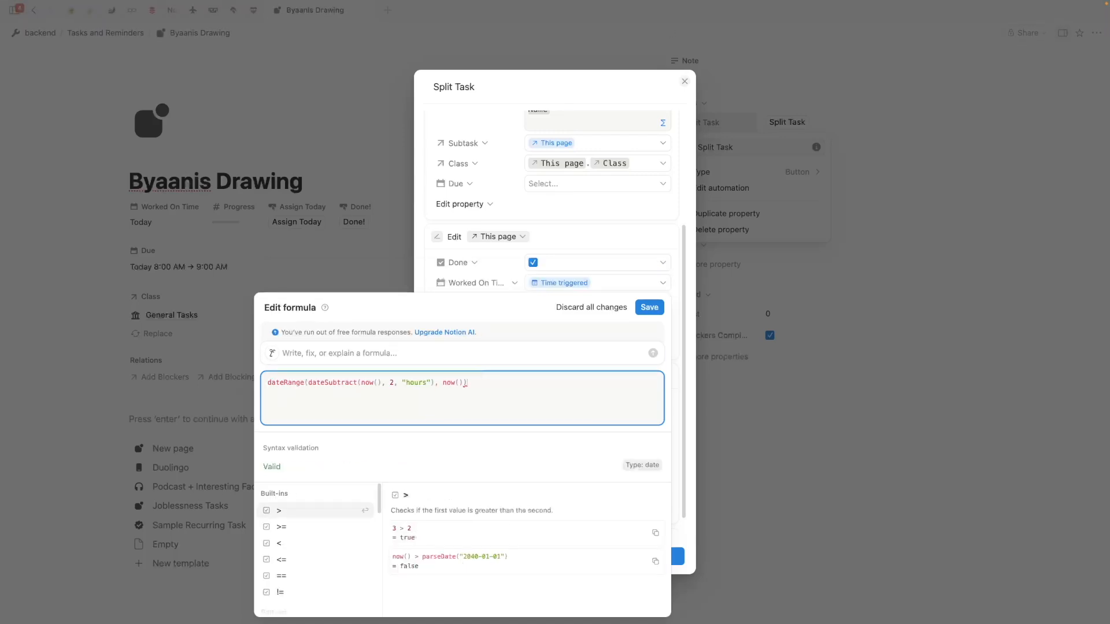
pyautogui.click(647, 309)
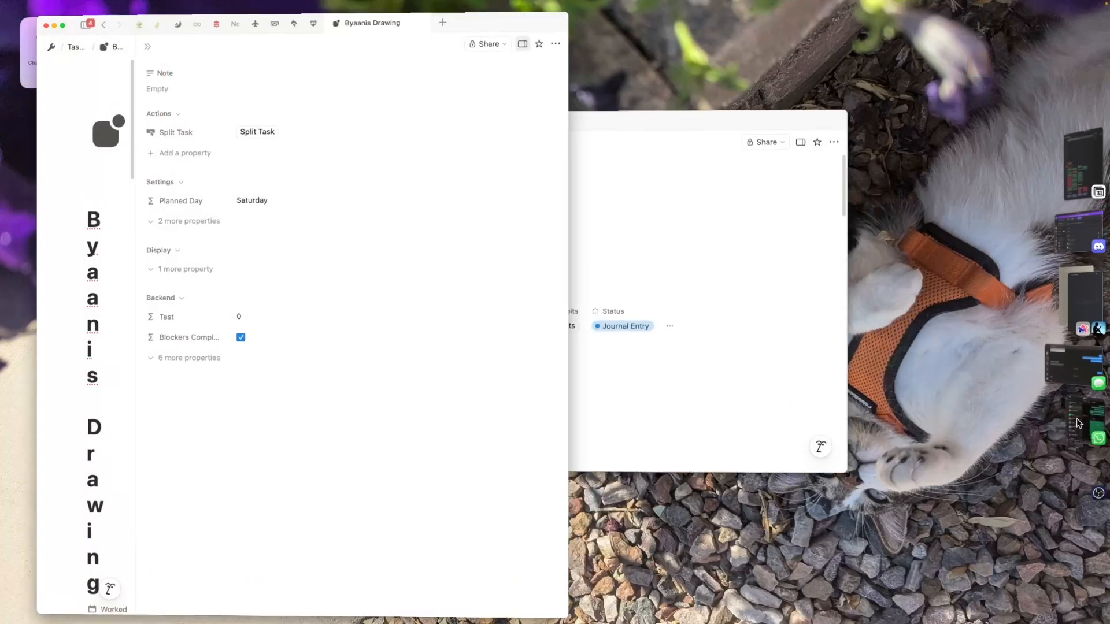
# Bring up Notion Calendar beside the Byaanis Drawing page.
pyautogui.click(1079, 423)
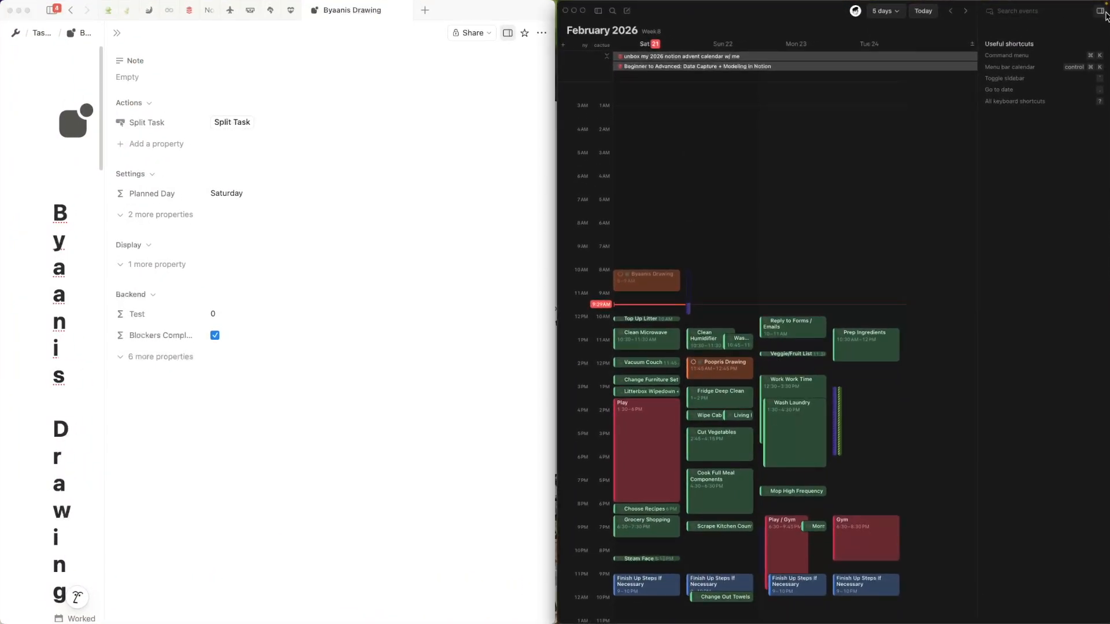
# Run Split Task on the Byaanis Drawing page and open its MAIN: Byaanis Drawing parent task as a full page.
pyautogui.click(1100, 10)
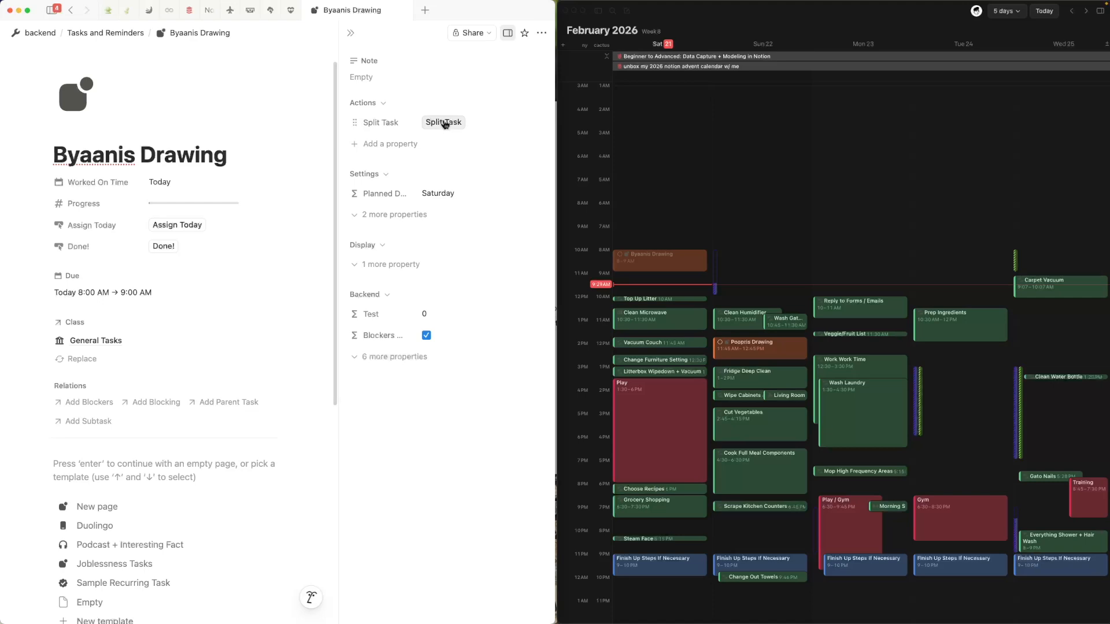
pyautogui.click(445, 123)
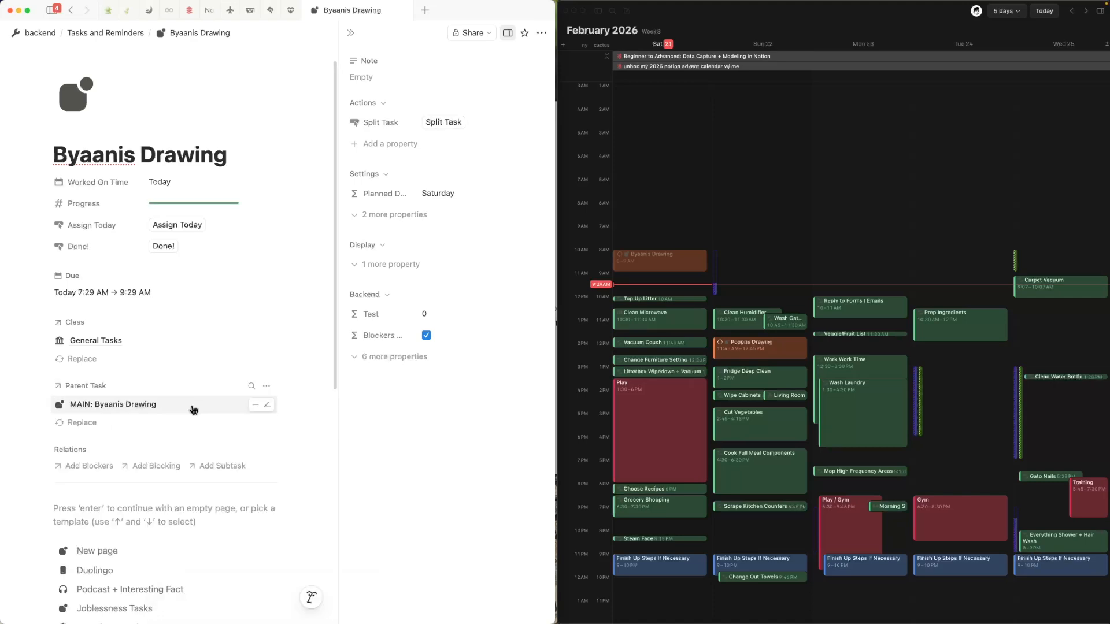
pyautogui.click(194, 410)
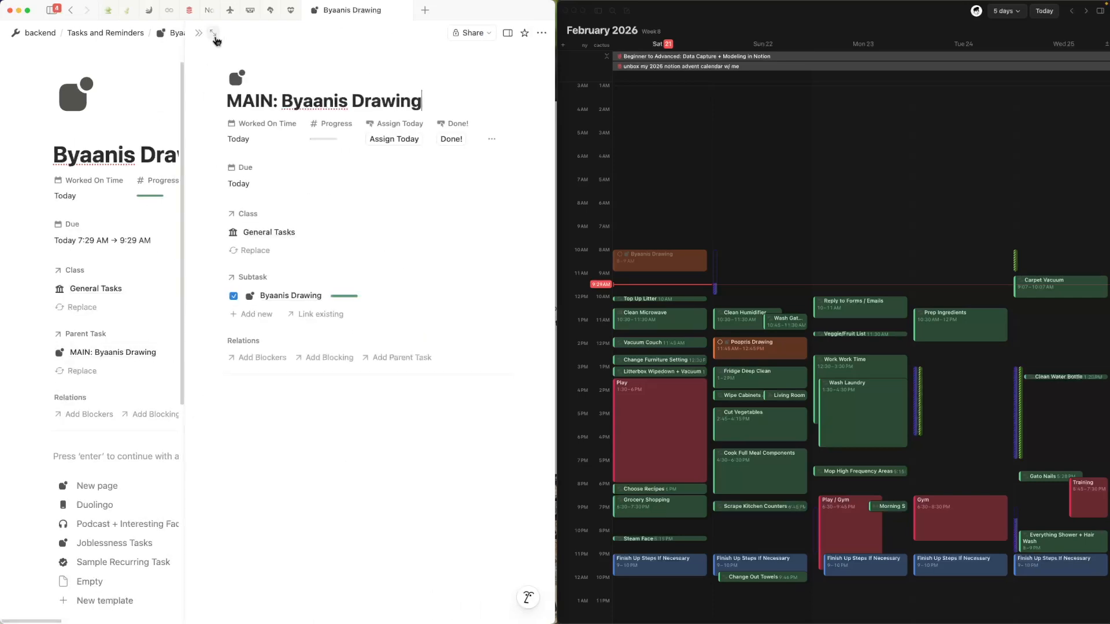
pyautogui.click(215, 34)
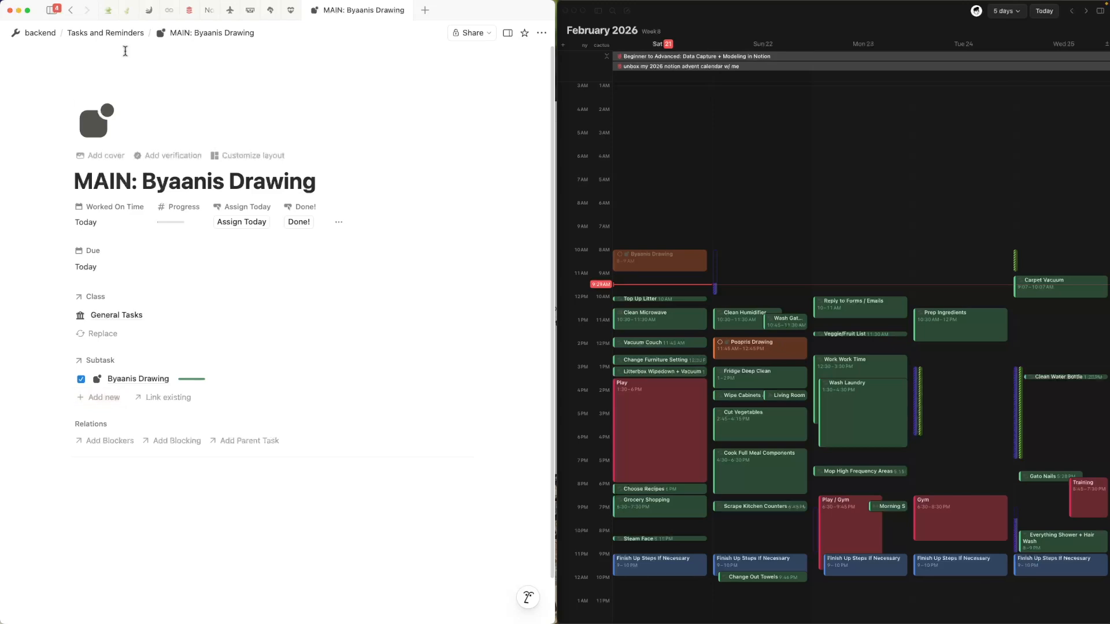
# Go to the Tasks and Reminders database and check the relations of the Byaanis Drawing Part 2 page.
pyautogui.click(96, 31)
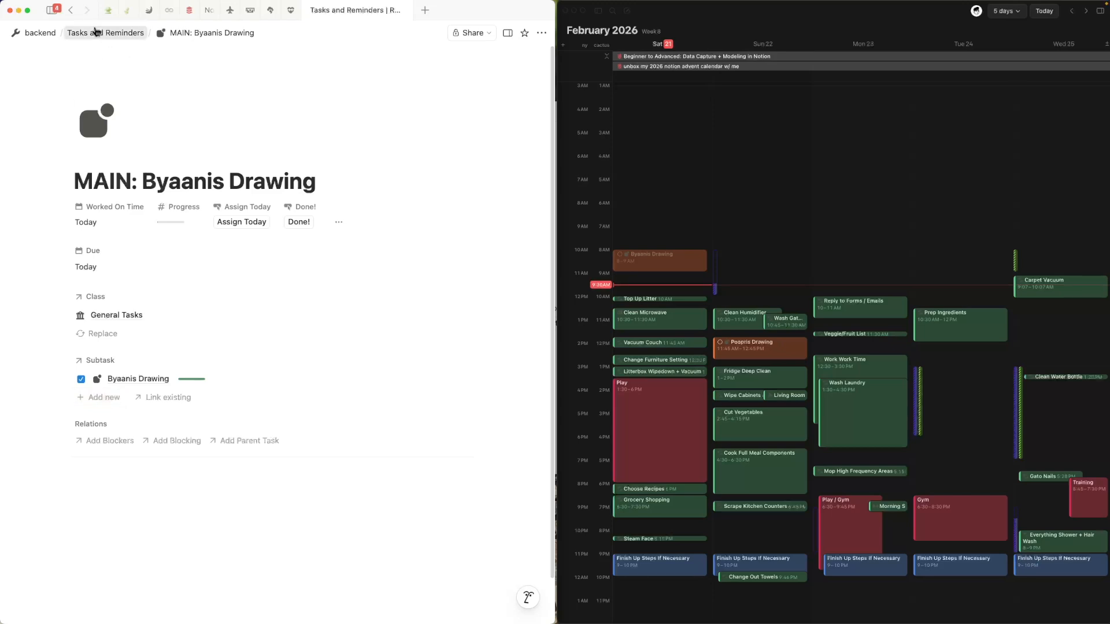
pyautogui.click(192, 223)
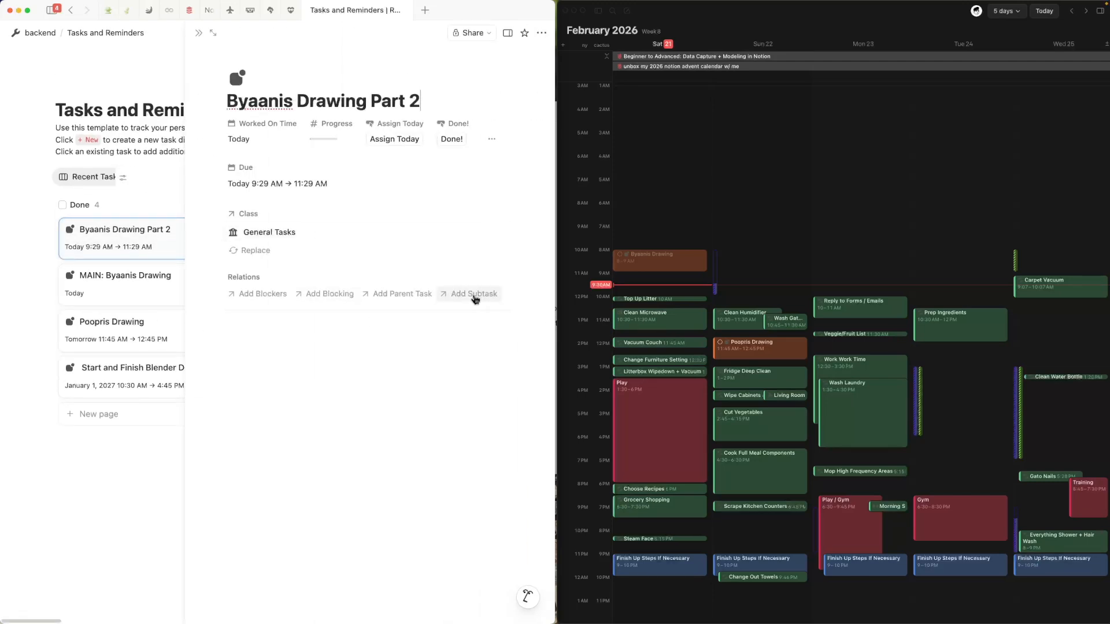
pyautogui.click(199, 33)
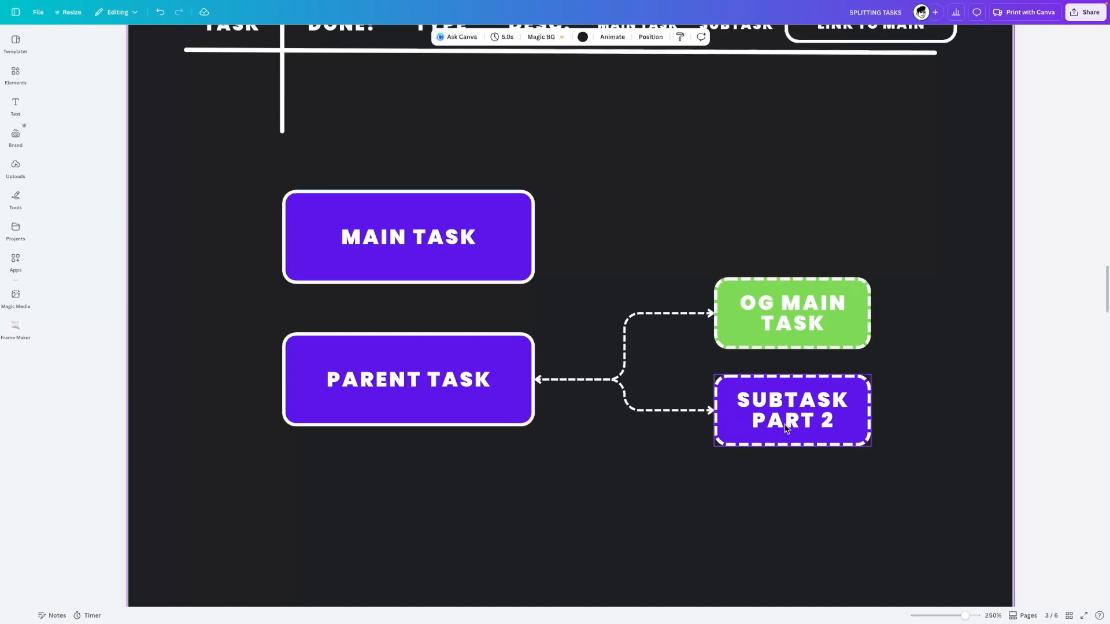
# In the Canva diagram, nudge the OG Main Task box, delete the connector between Parent Task and Subtask Part 2, and undo the deletion.
pyautogui.click(427, 383)
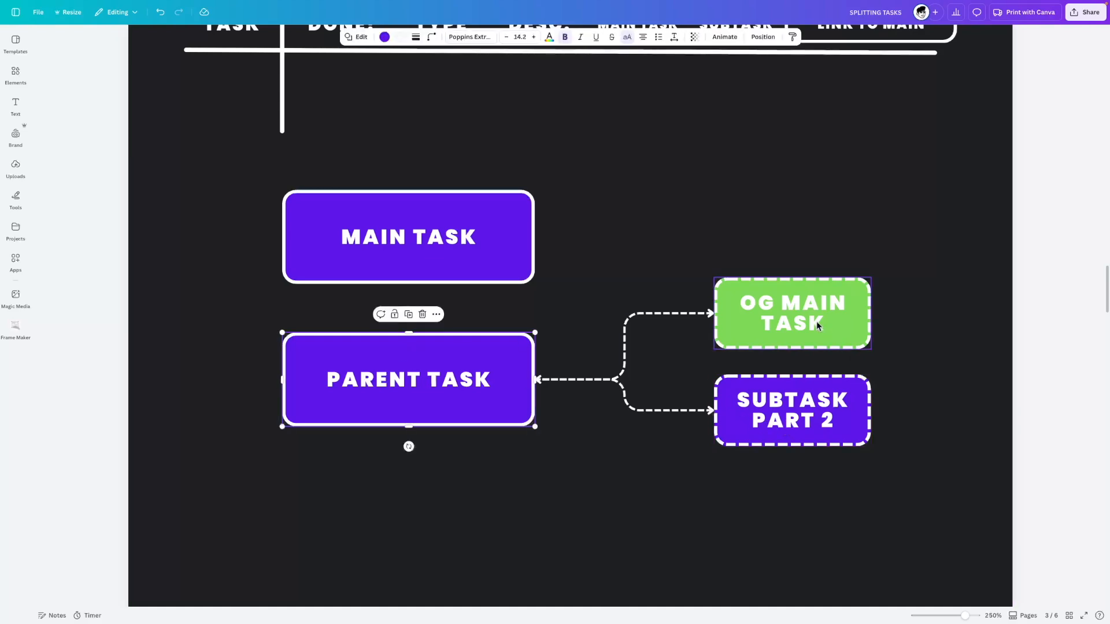
pyautogui.click(795, 313)
pyautogui.moveTo(727, 327)
pyautogui.mouseDown()
pyautogui.moveTo(749, 330)
pyautogui.moveTo(731, 335)
pyautogui.mouseUp()
pyautogui.click(670, 409)
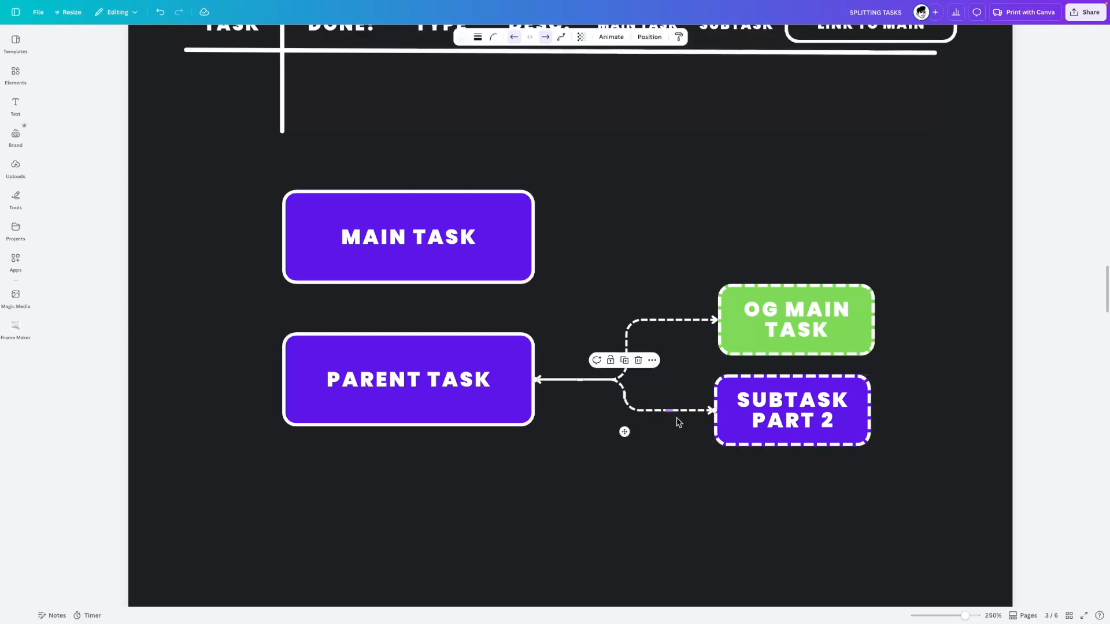
pyautogui.press('Delete')
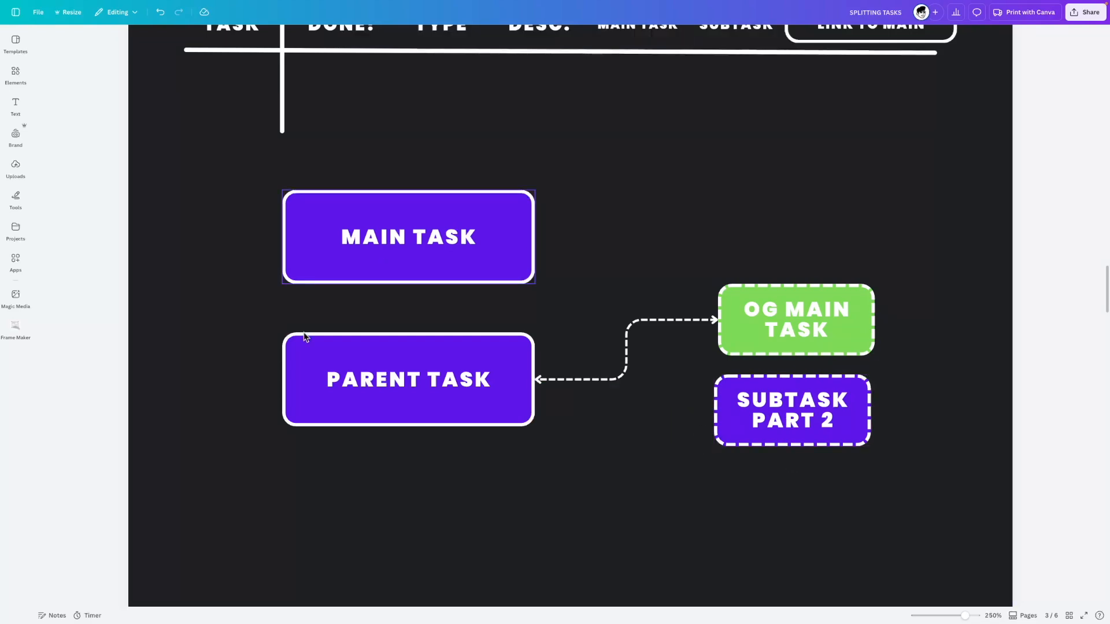
pyautogui.hotkey('ctrl', 'z')
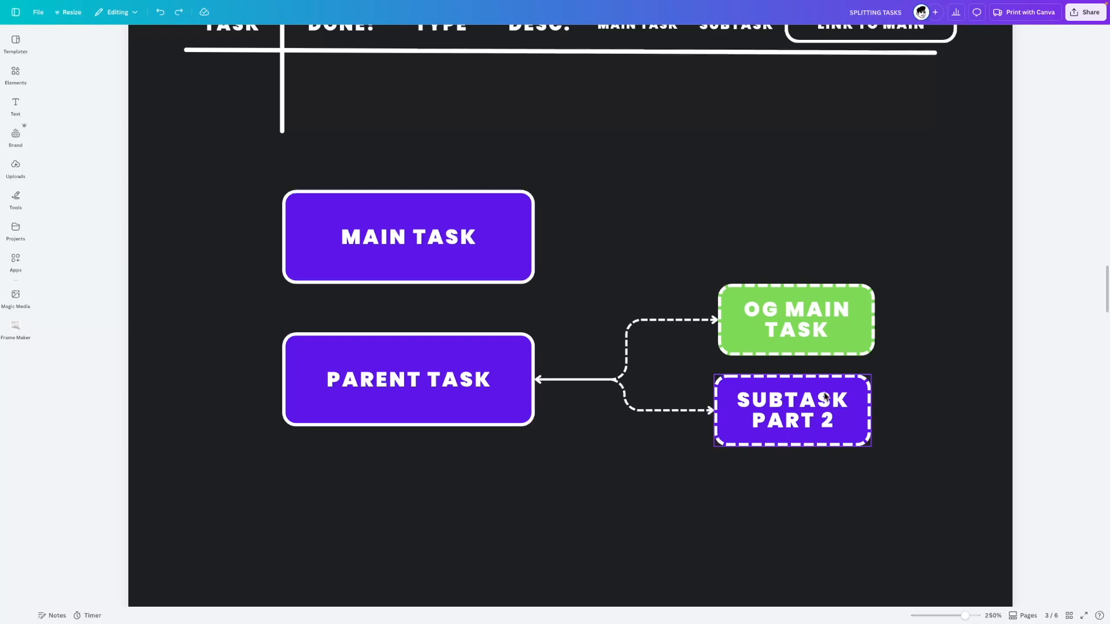
# Number the diagram boxes 1. Parent Task, 2. OG Main Task and 3. Subtask Part 2, and widen the Subtask Part 2 box.
pyautogui.doubleClick(360, 380)
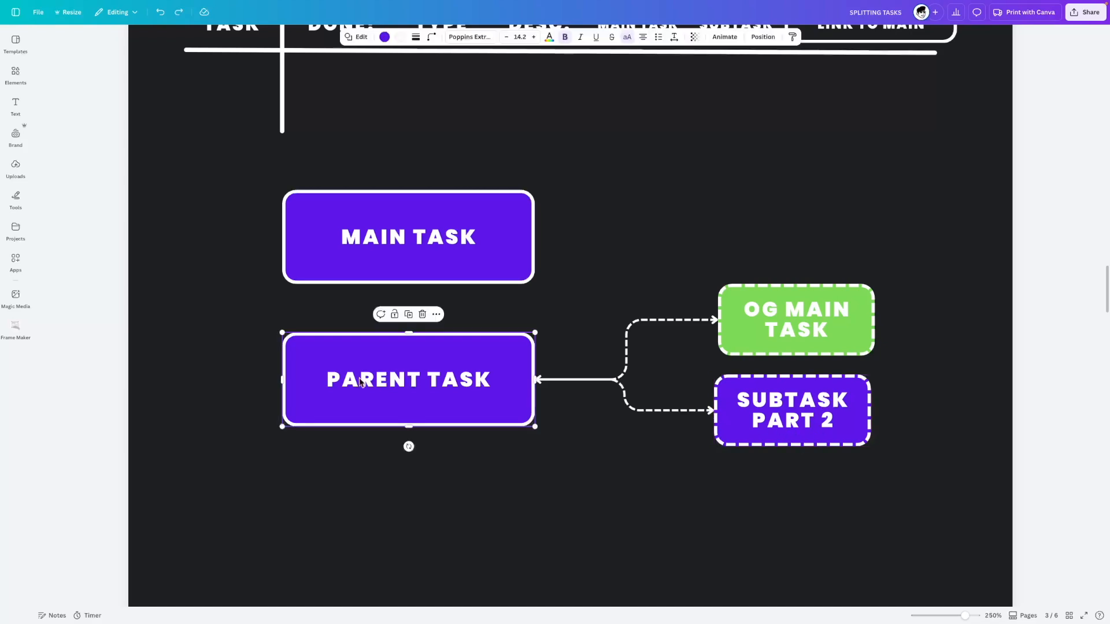
pyautogui.click(326, 381)
pyautogui.write('1.')
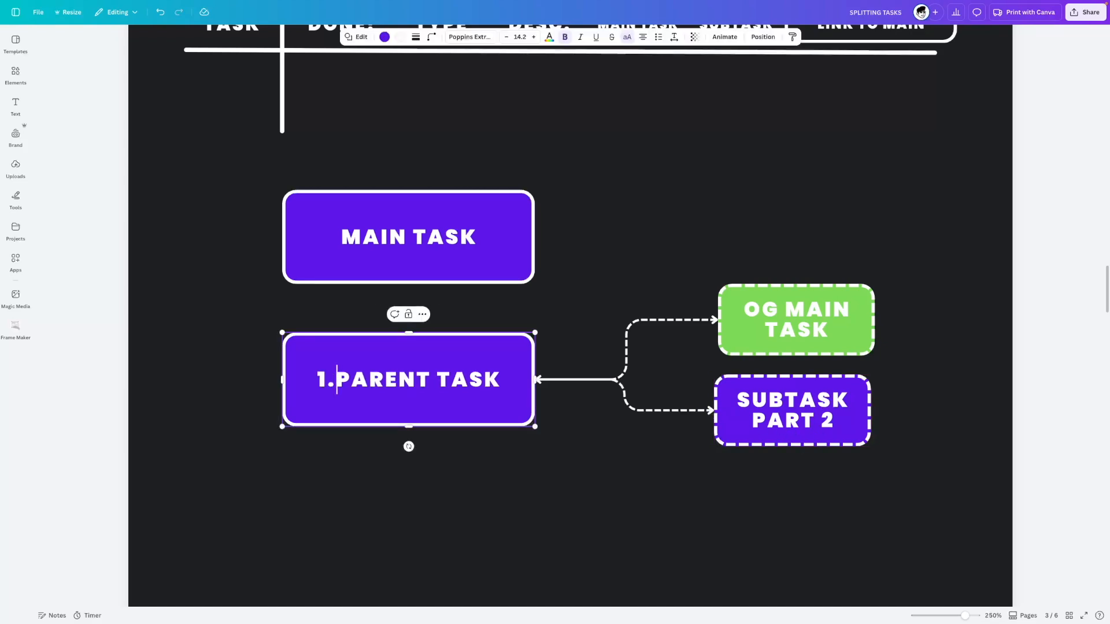
pyautogui.doubleClick(750, 310)
pyautogui.write('2.')
pyautogui.doubleClick(733, 403)
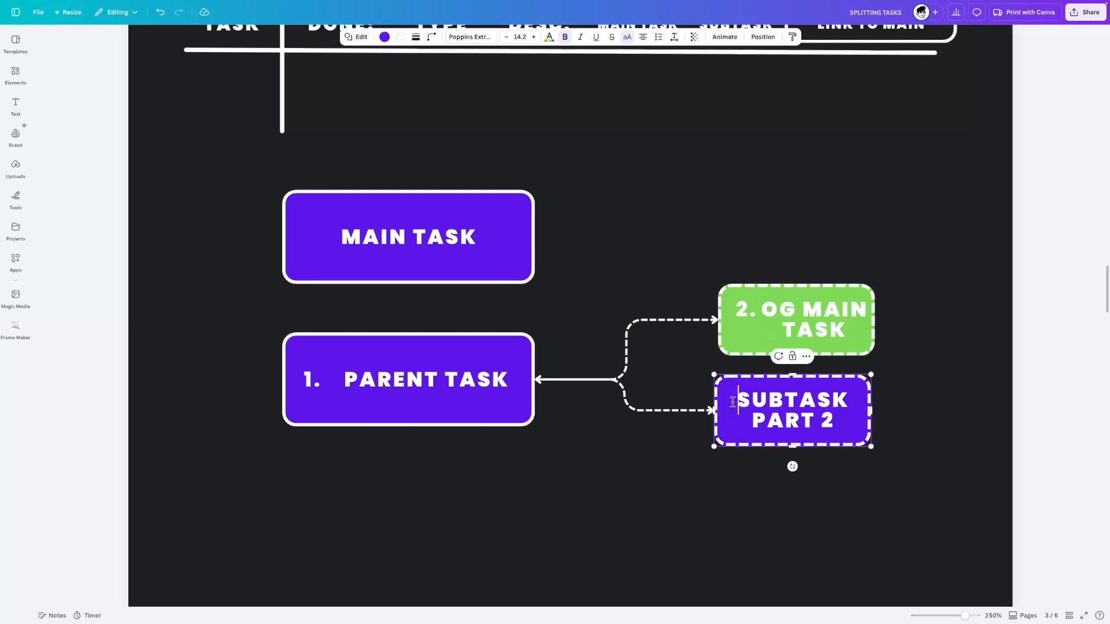
pyautogui.write('3.')
pyautogui.click(929, 472)
pyautogui.click(856, 418)
pyautogui.moveTo(872, 412); pyautogui.dragTo(887, 411)
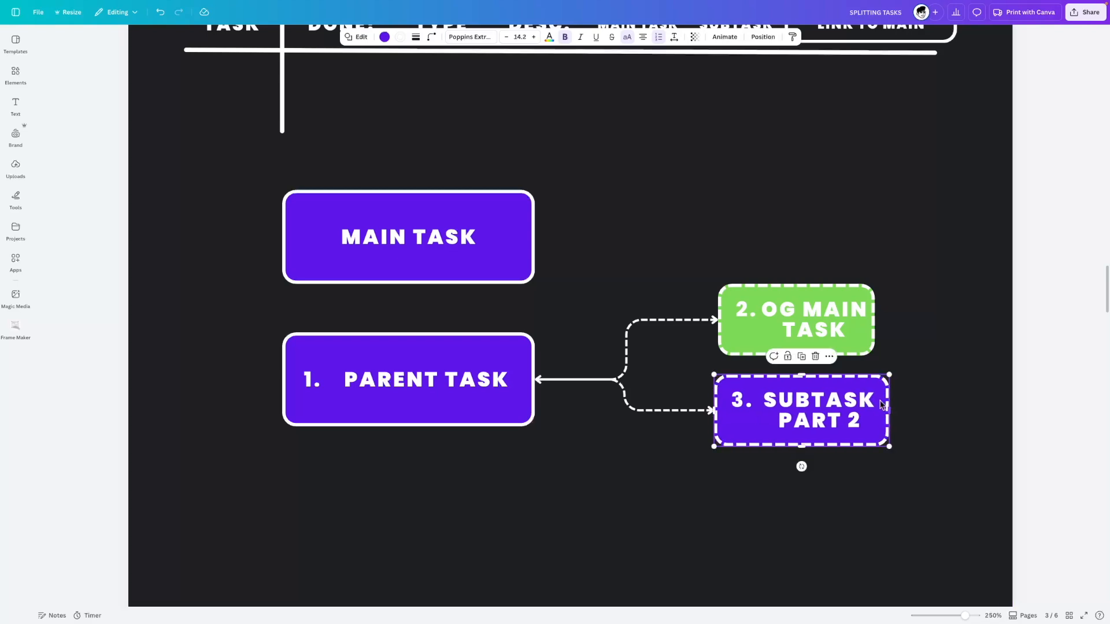
# Rearrange the subtask boxes so Subtask Part 2 sits level with Main Task and OG Main Task sits beside Parent Task.
pyautogui.click(844, 345)
pyautogui.moveTo(773, 417); pyautogui.dragTo(773, 227)
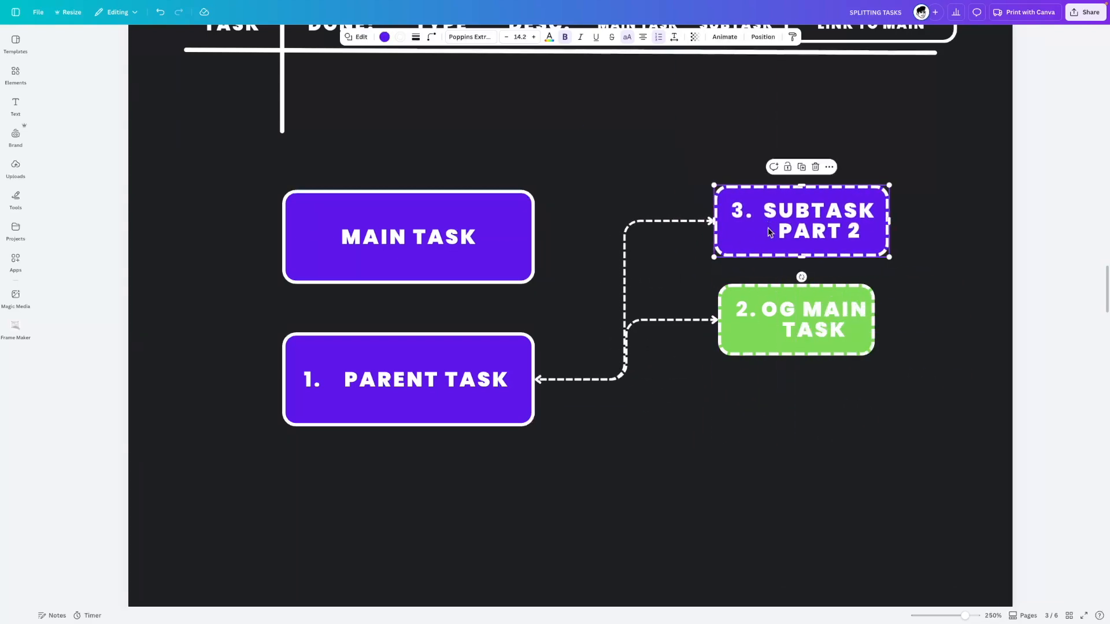
pyautogui.click(448, 363)
pyautogui.moveTo(797, 324); pyautogui.dragTo(807, 414)
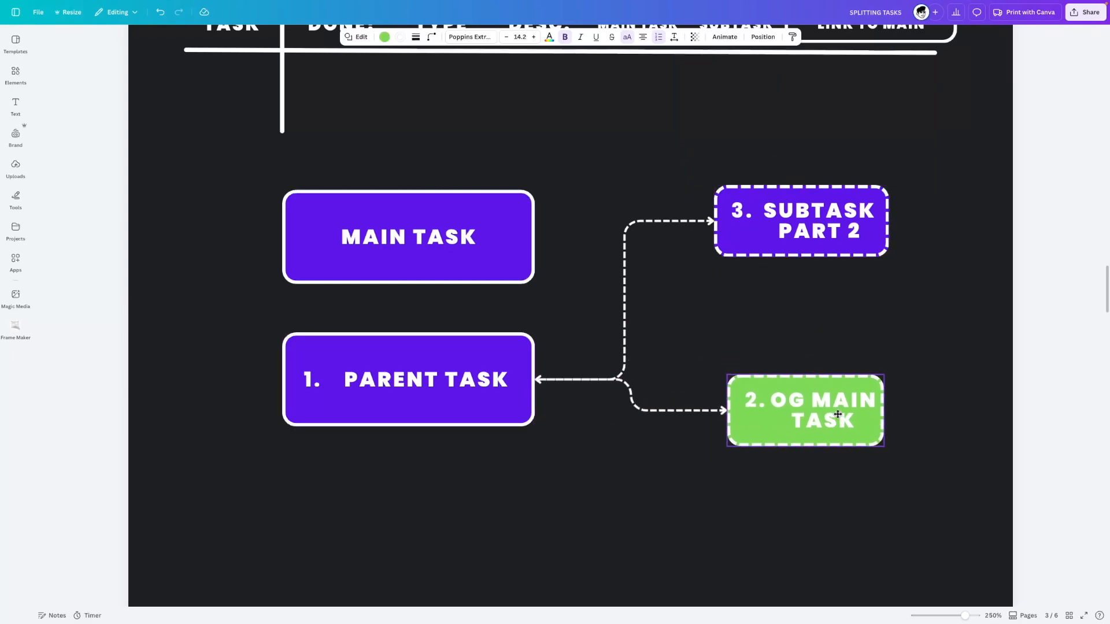
pyautogui.click(821, 189)
pyautogui.click(450, 346)
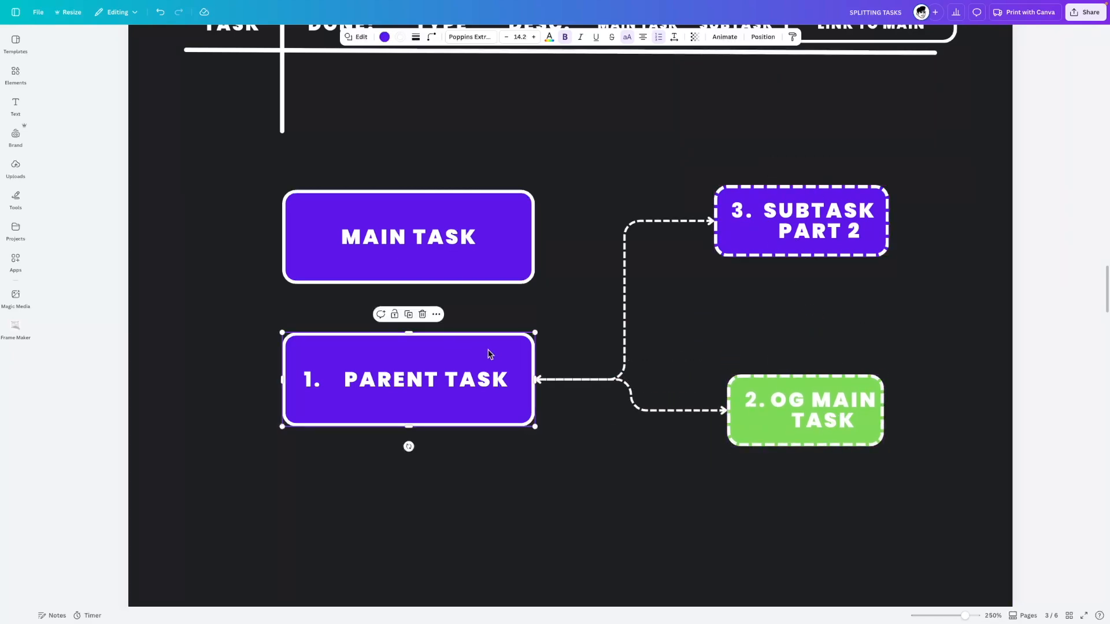
pyautogui.click(641, 408)
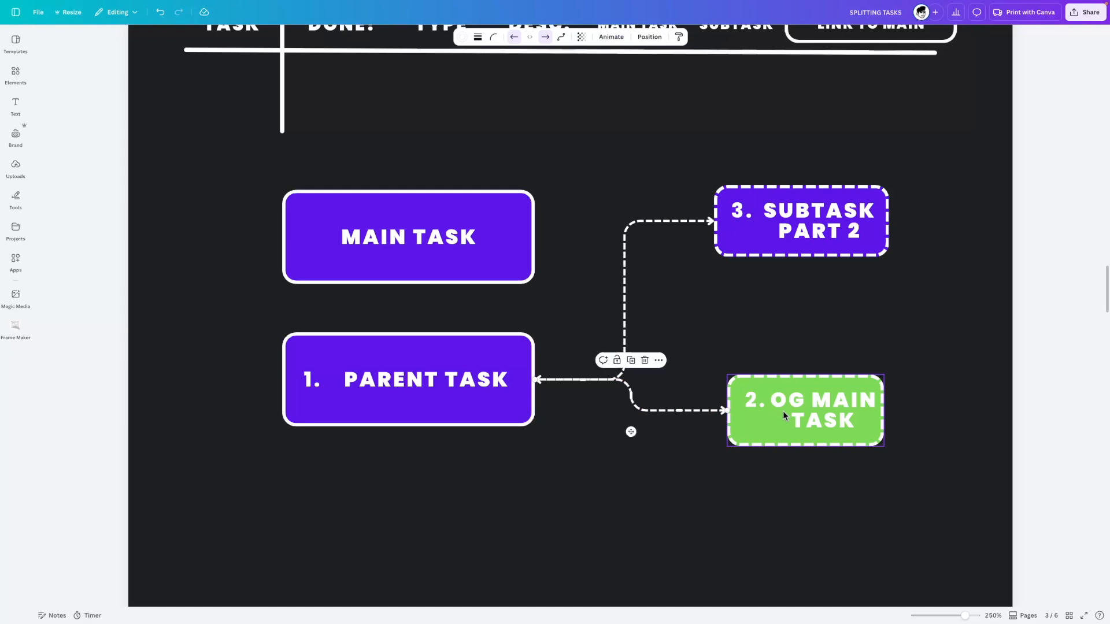
pyautogui.click(784, 413)
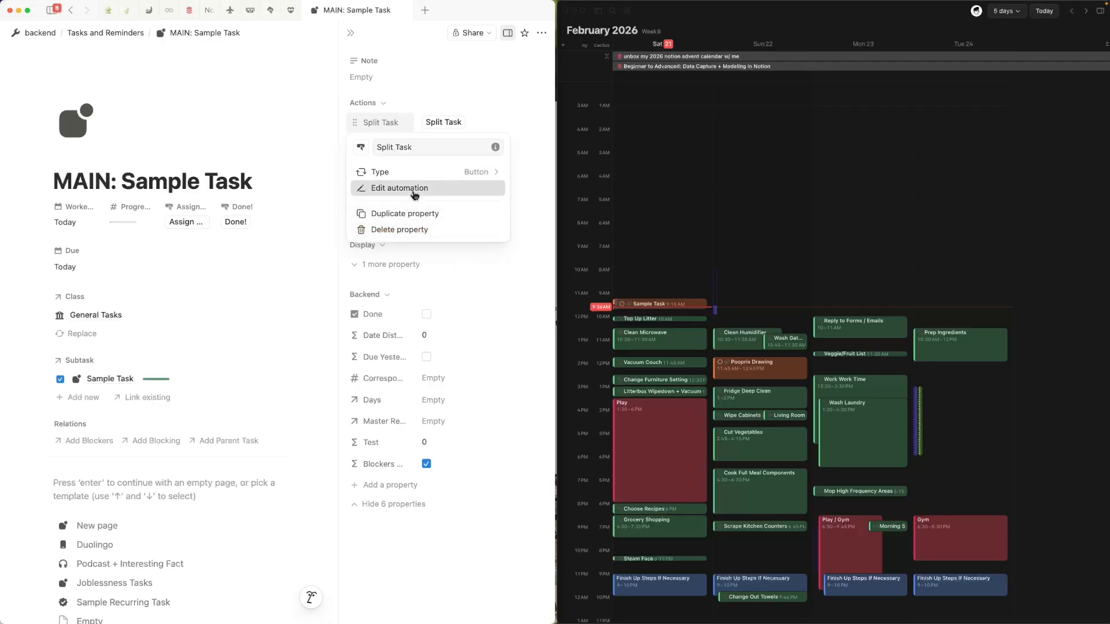
# In Notion's Split Task automation, place the Part 2 page action first and remove its Parent Task property.
pyautogui.click(414, 189)
pyautogui.moveTo(159, 379); pyautogui.dragTo(173, 254)
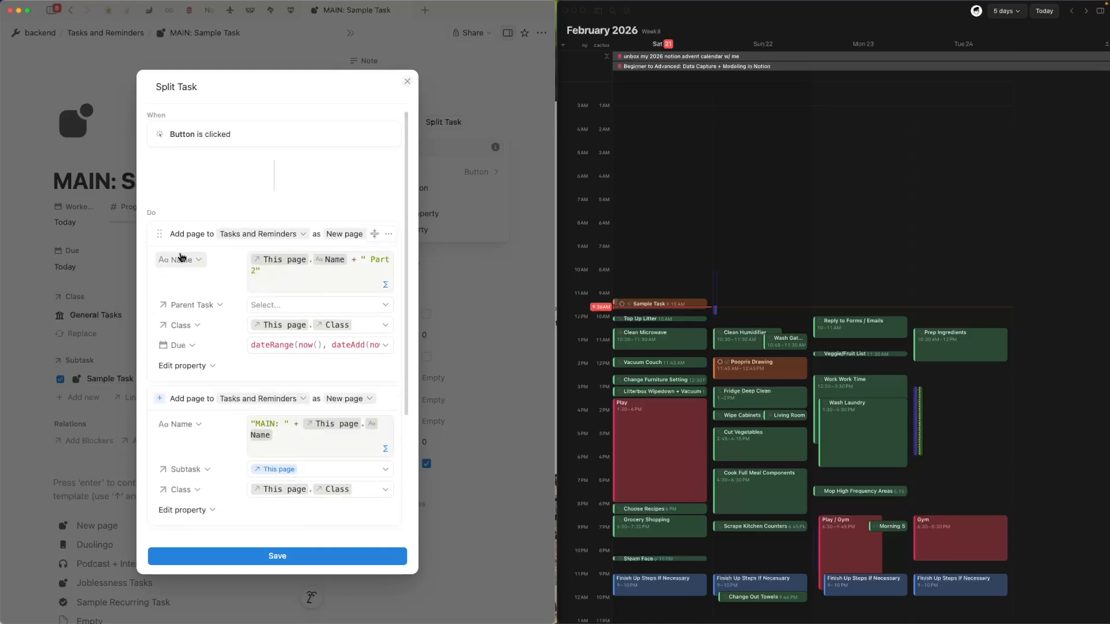
pyautogui.click(198, 310)
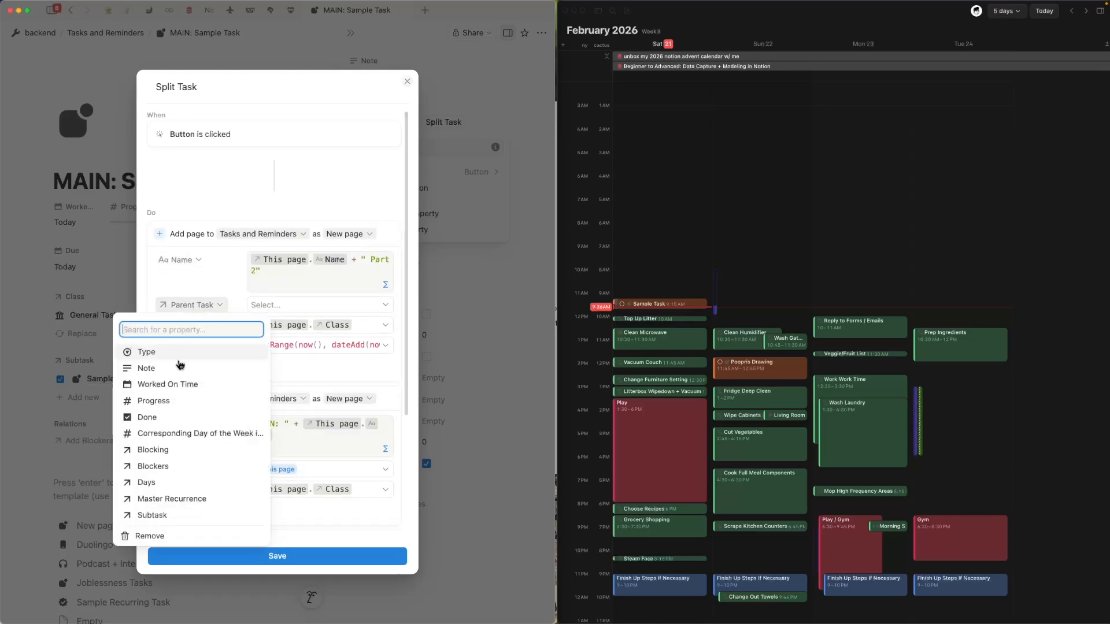
pyautogui.click(205, 539)
# Add Page added in step 1 to the Subtask property of the MAIN page action, alongside This page.
pyautogui.scroll(-1, 270, 330)
pyautogui.scroll(-3, 271, 330)
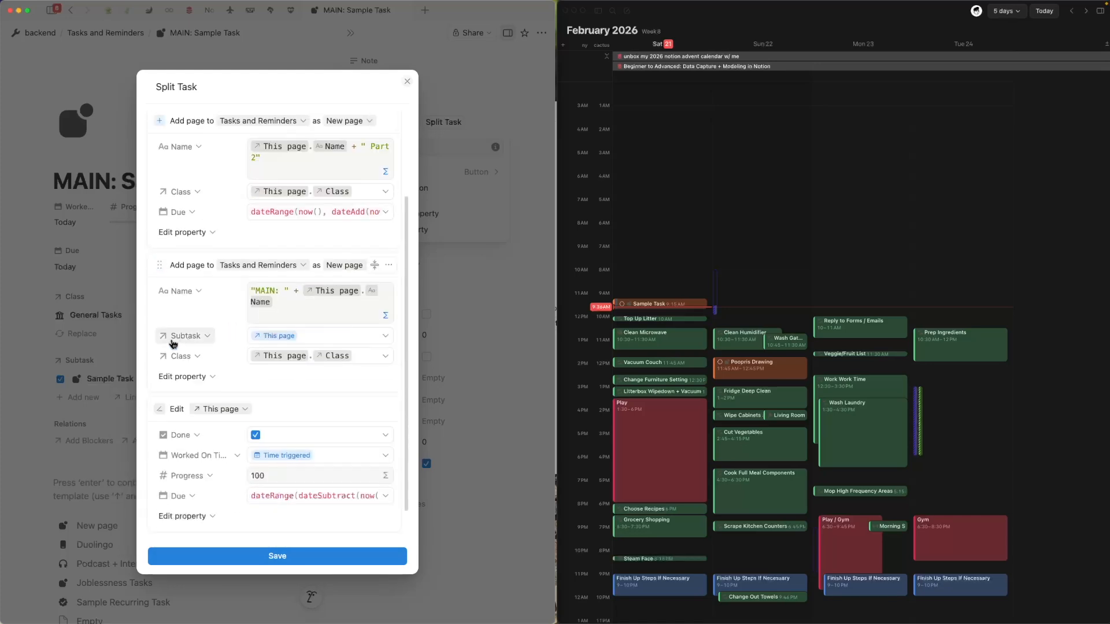
pyautogui.click(317, 336)
pyautogui.click(322, 396)
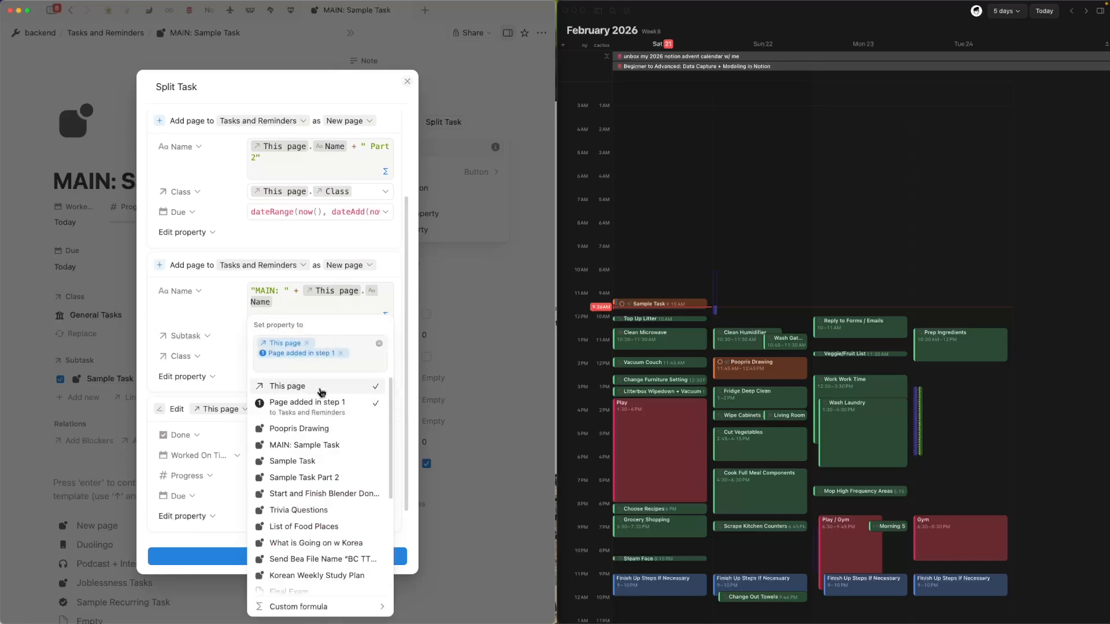
pyautogui.click(237, 370)
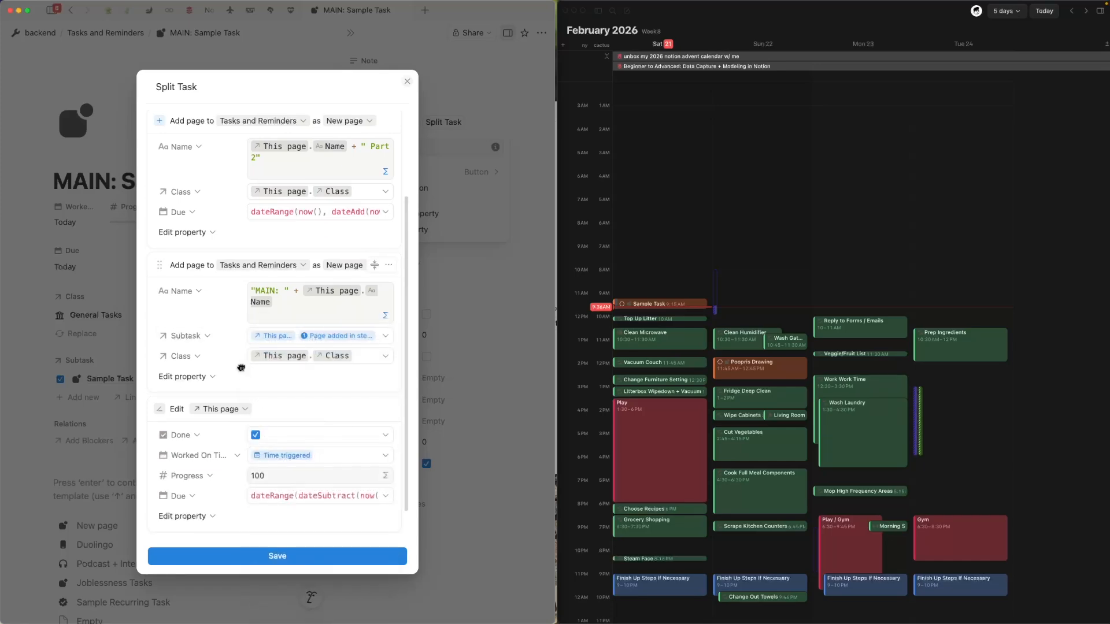
pyautogui.scroll(2, 241, 367)
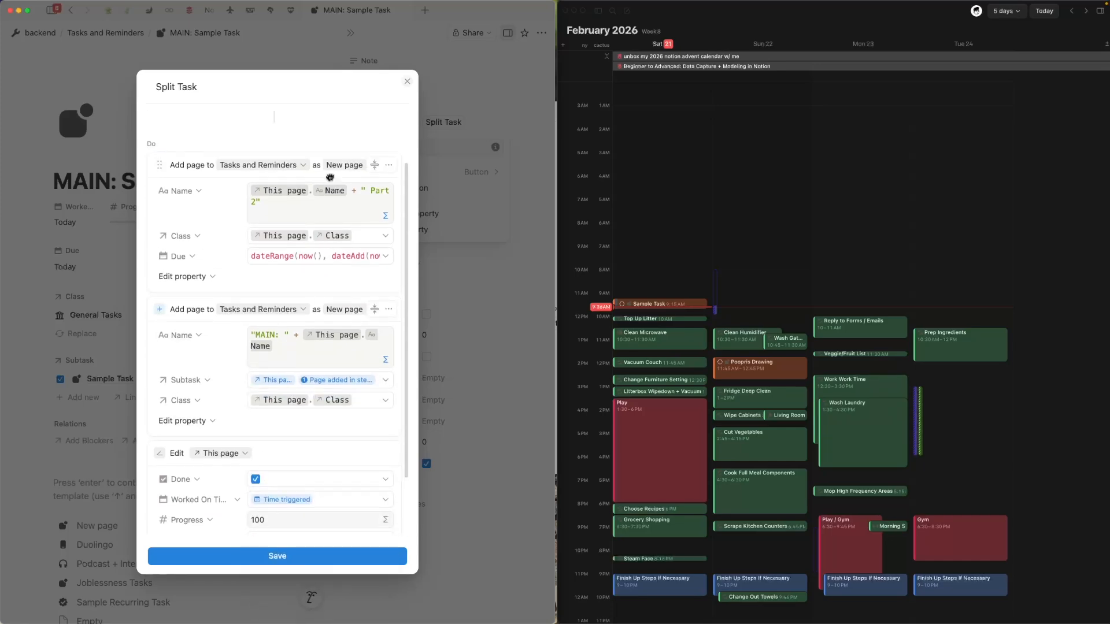
pyautogui.scroll(-2, 228, 293)
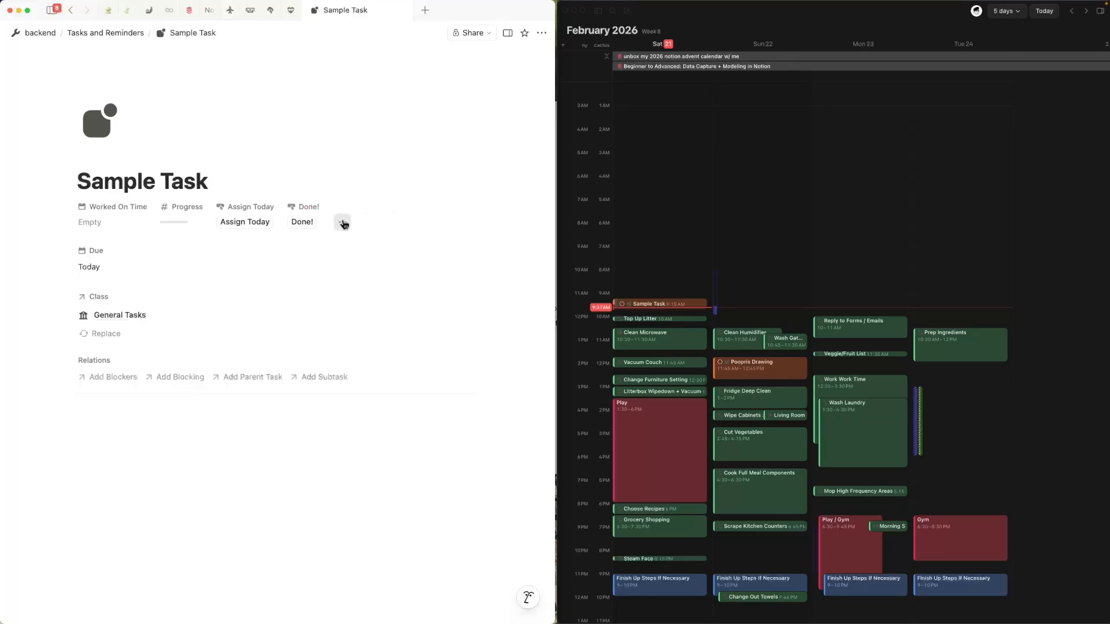
# Run Split Task on the Sample Task page and check the subtasks of its MAIN: Sample Task parent.
pyautogui.click(343, 224)
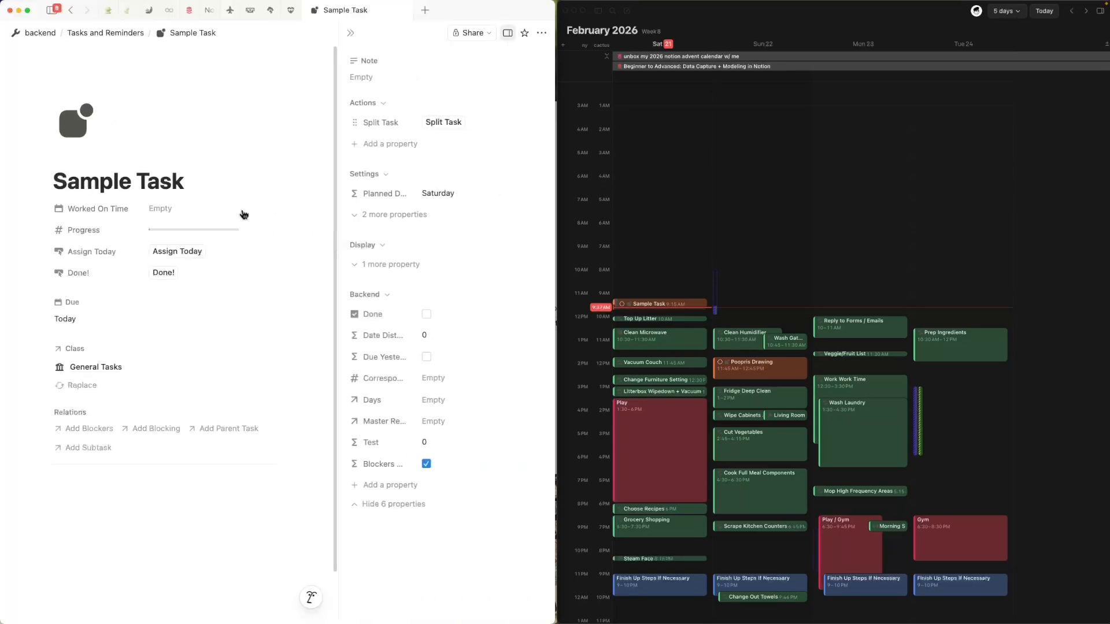
pyautogui.click(442, 122)
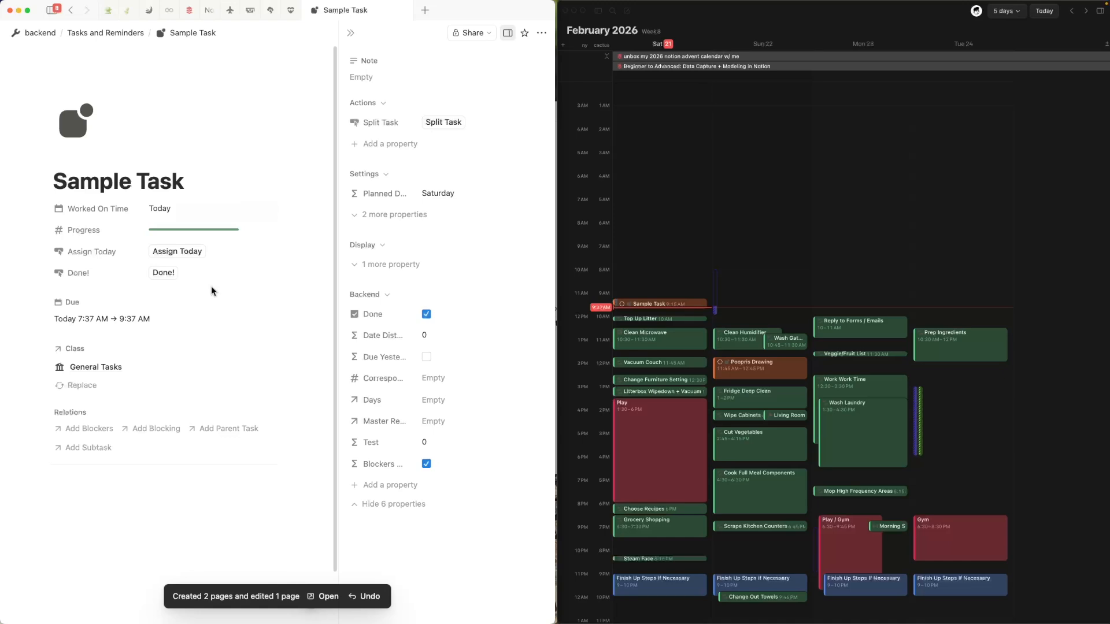
pyautogui.click(182, 435)
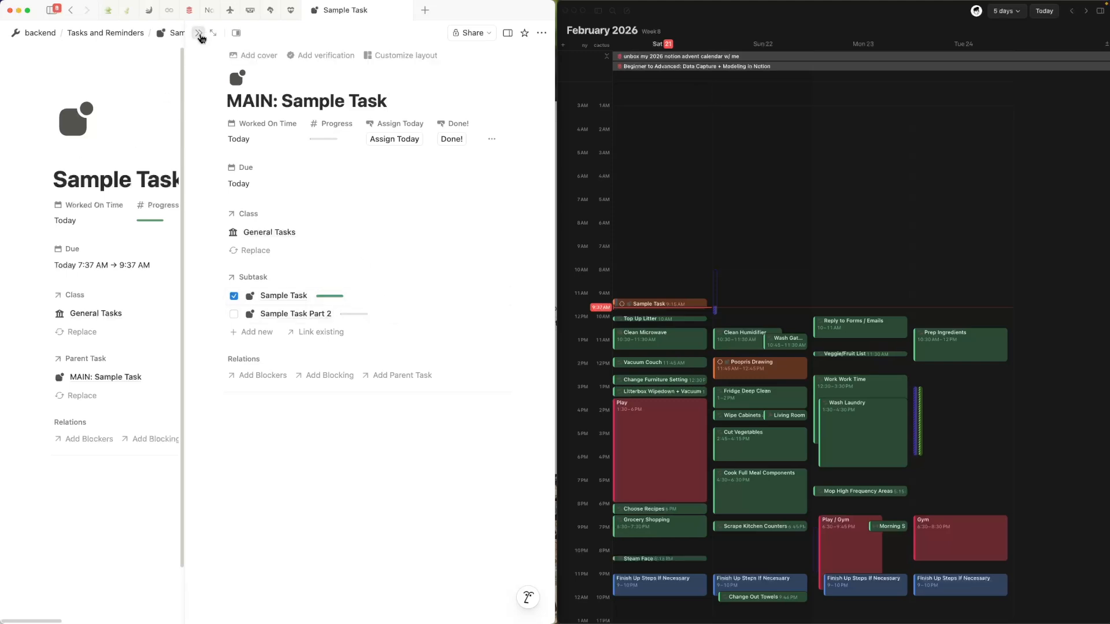
pyautogui.click(198, 33)
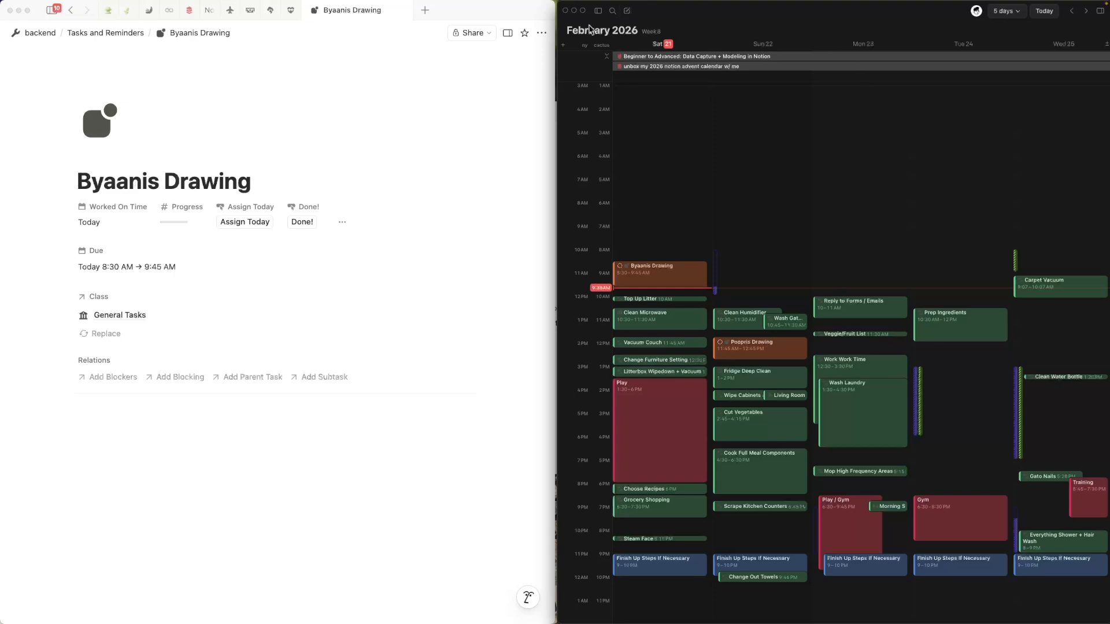
# Run Split Task on Byaanis Drawing, open its MAIN: Byaanis Drawing parent task and refresh Notion Calendar.
pyautogui.click(343, 223)
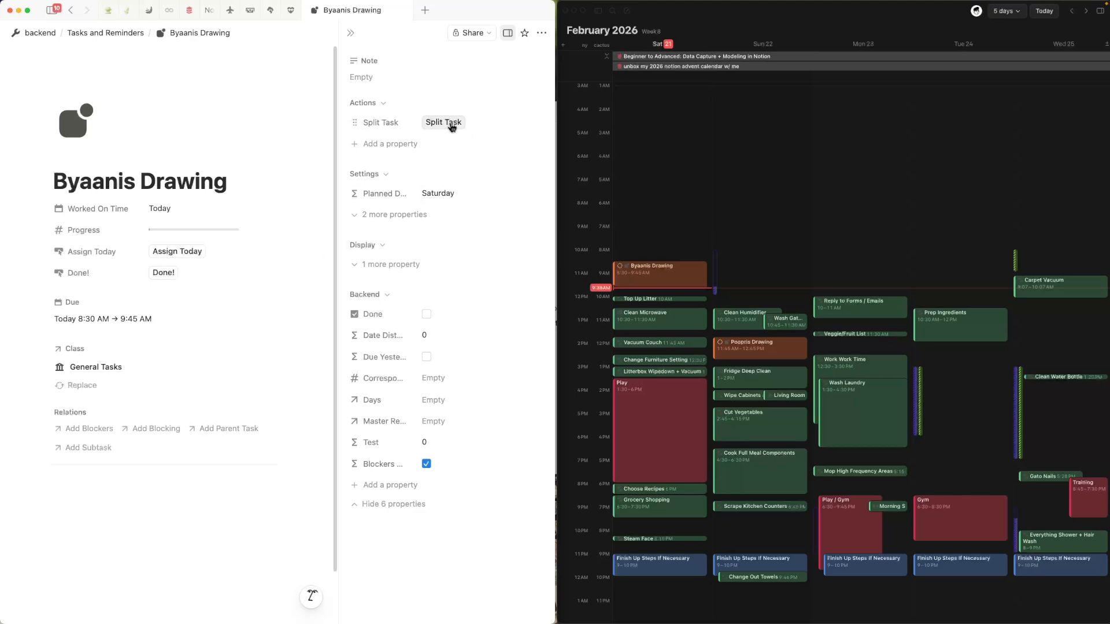
pyautogui.click(451, 123)
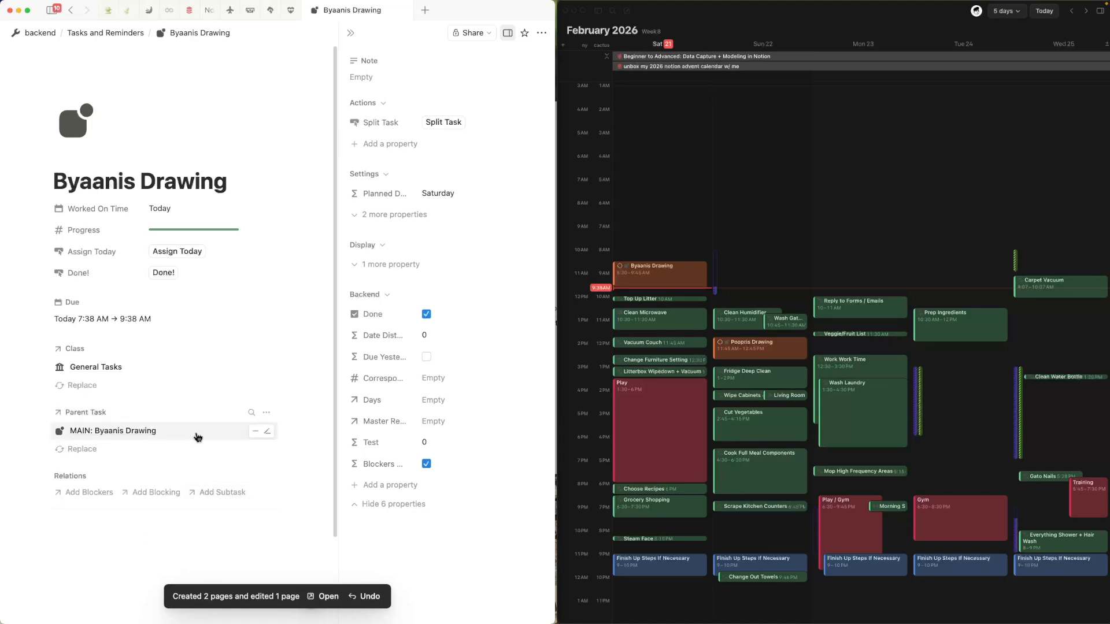
pyautogui.click(198, 437)
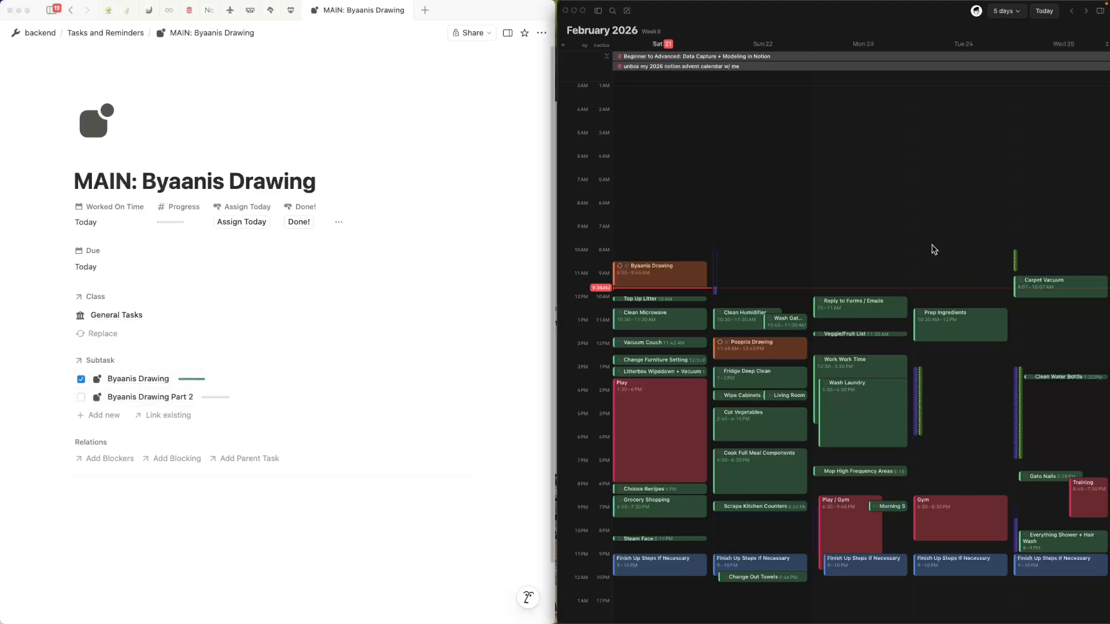
pyautogui.press('super+r')
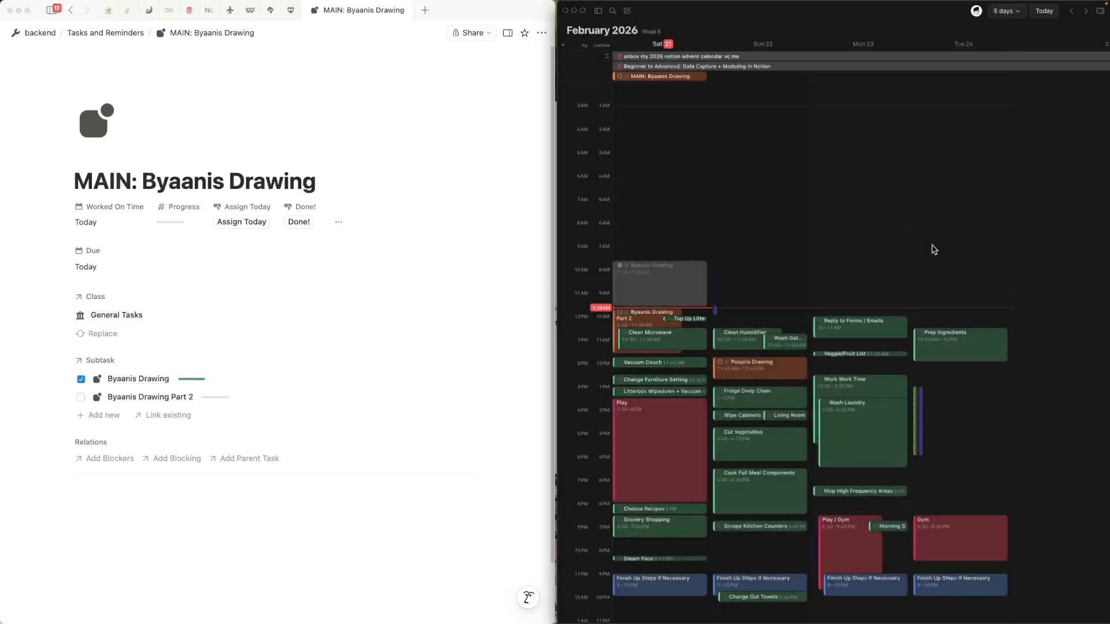
# In Notion Calendar, reschedule Byaanis Drawing Part 2 to Tuesday, February 24, starting at 12:45 PM.
pyautogui.click(641, 319)
pyautogui.click(649, 250)
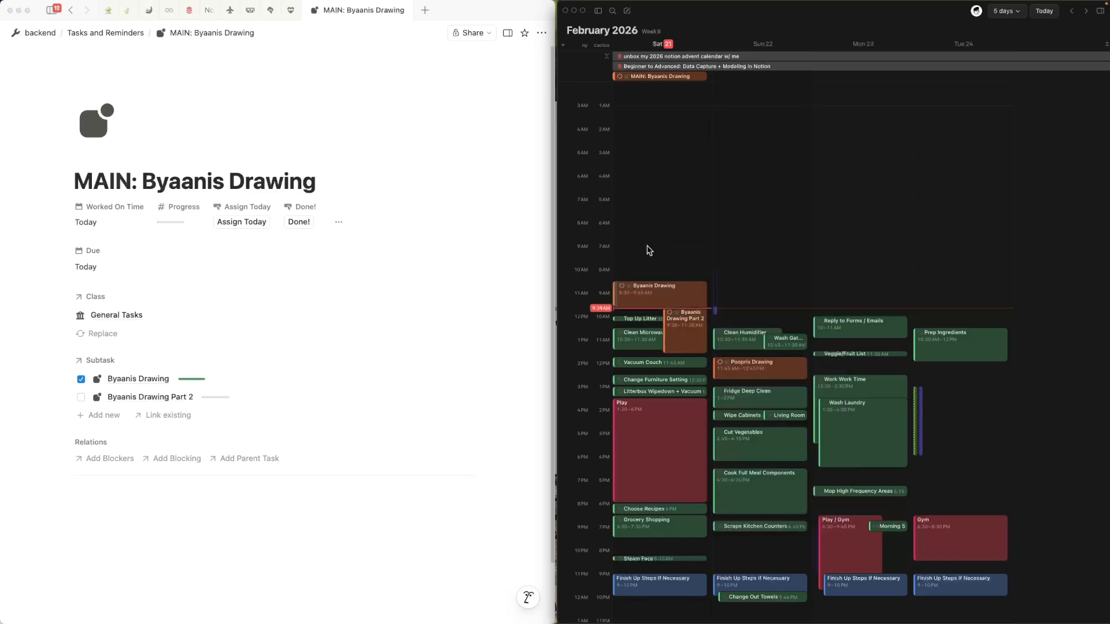
pyautogui.click(683, 323)
pyautogui.moveTo(681, 335)
pyautogui.mouseDown()
pyautogui.moveTo(833, 358)
pyautogui.moveTo(977, 407)
pyautogui.mouseUp()
pyautogui.click(951, 267)
pyautogui.scroll(-1, 784, 354)
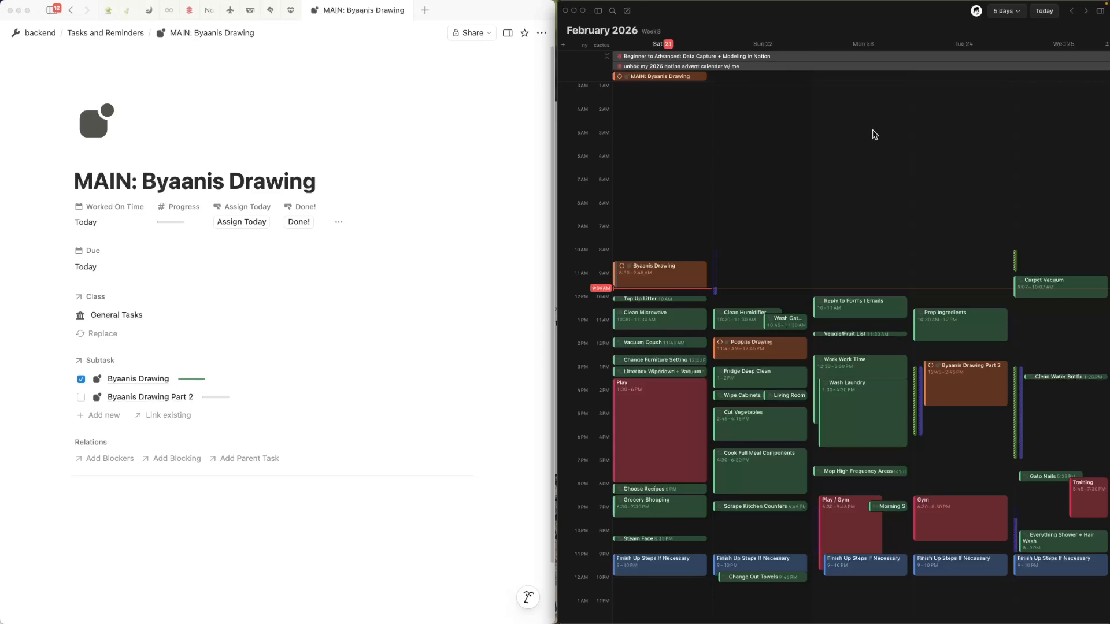
# Add a new untitled subtask to the MAIN: Byaanis Drawing page in Notion, below Byaanis Drawing Part 2.
pyautogui.click(169, 184)
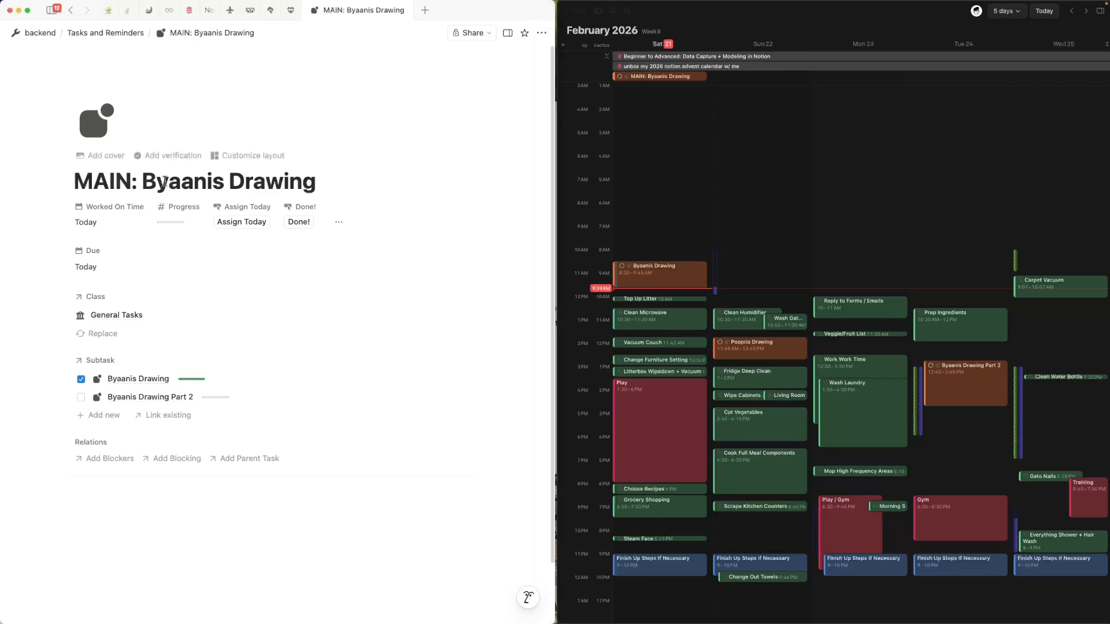
pyautogui.click(105, 417)
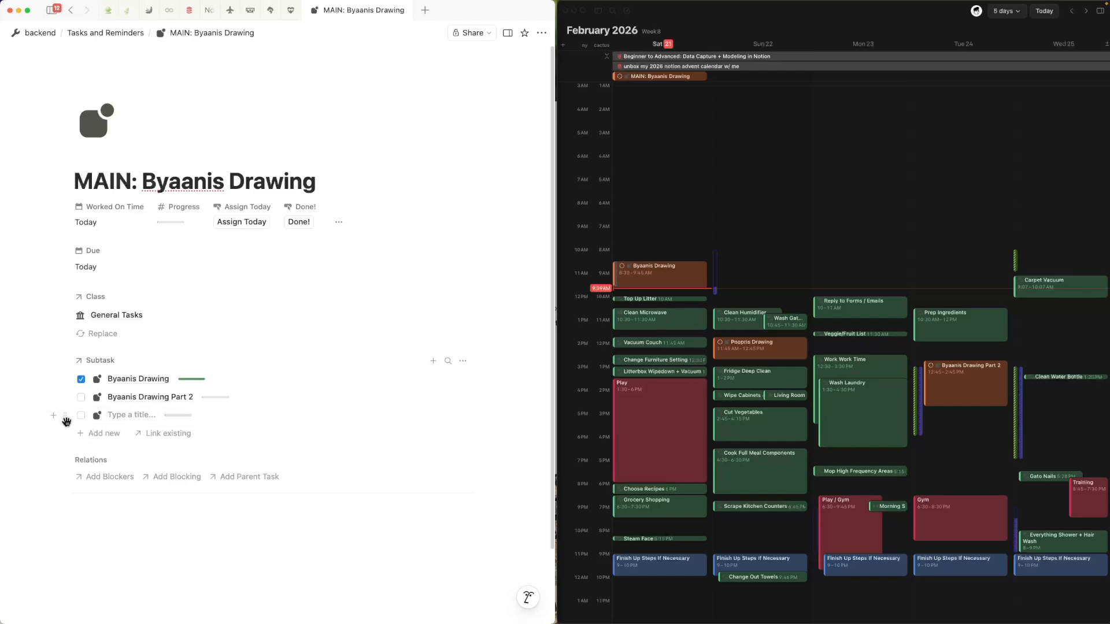
pyautogui.click(423, 552)
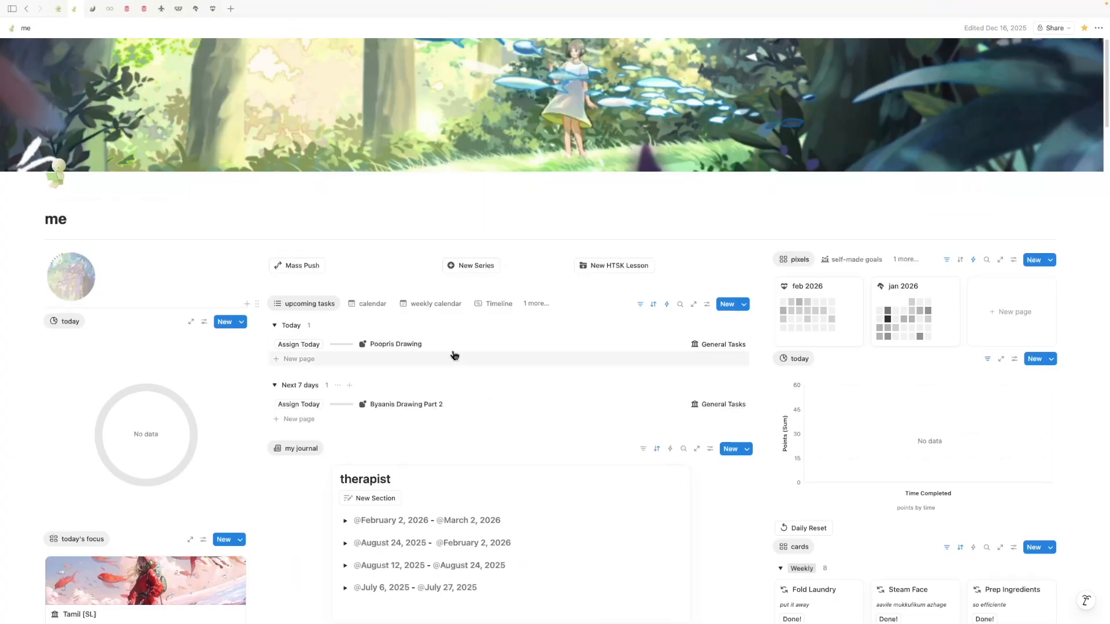
# Open Poopris Drawing from the upcoming tasks and reveal its additional properties, including the hidden ones in the Backend group.
pyautogui.click(515, 343)
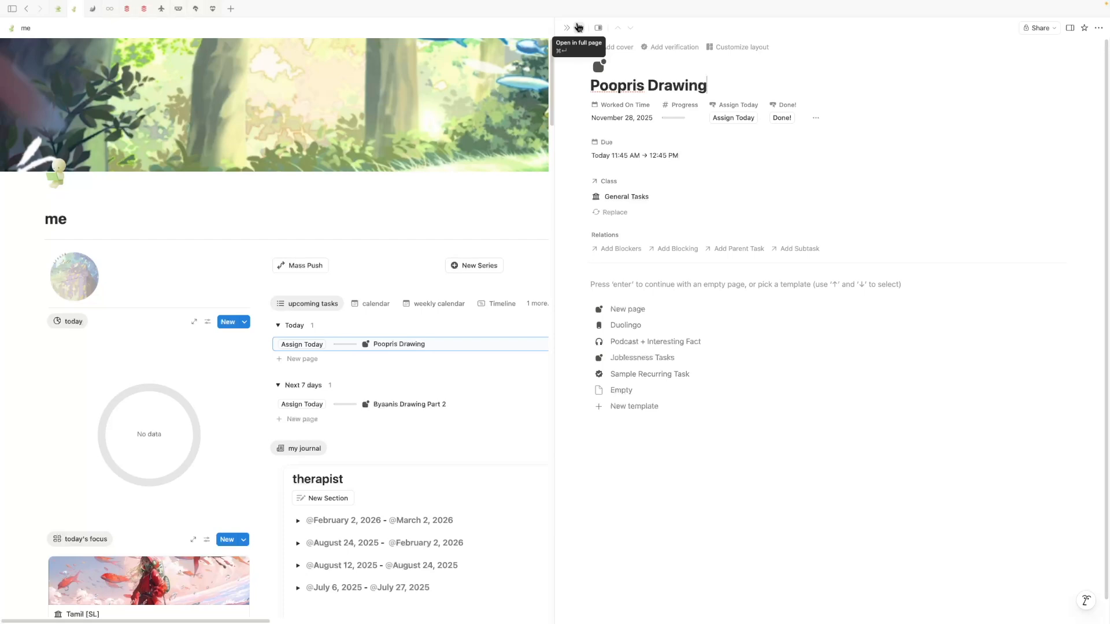
pyautogui.click(815, 118)
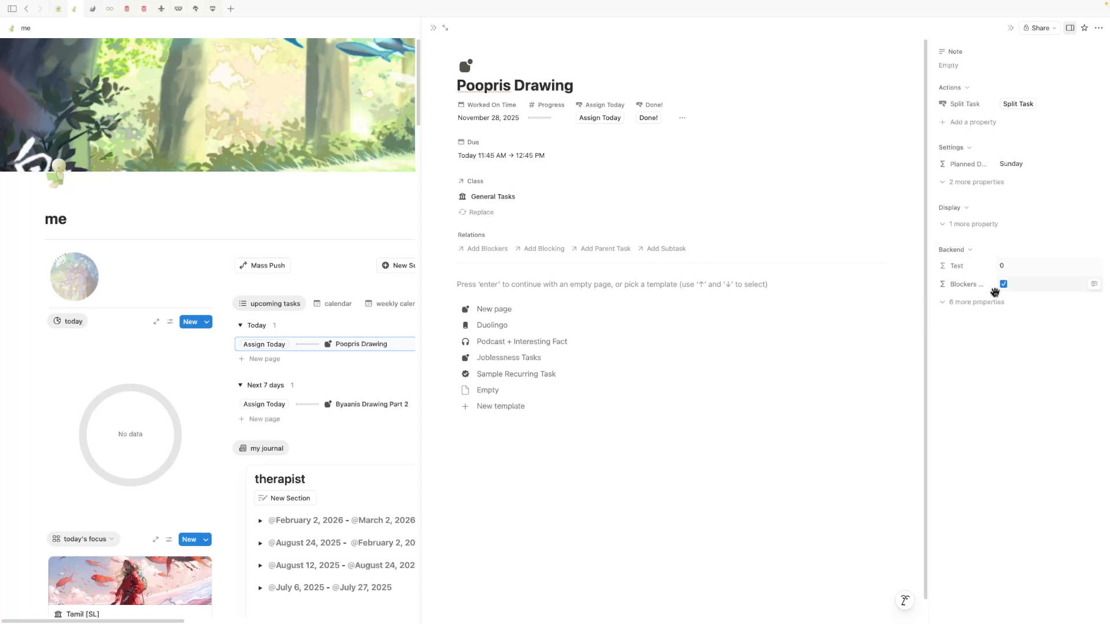
pyautogui.click(980, 302)
pyautogui.click(968, 394)
pyautogui.click(1078, 404)
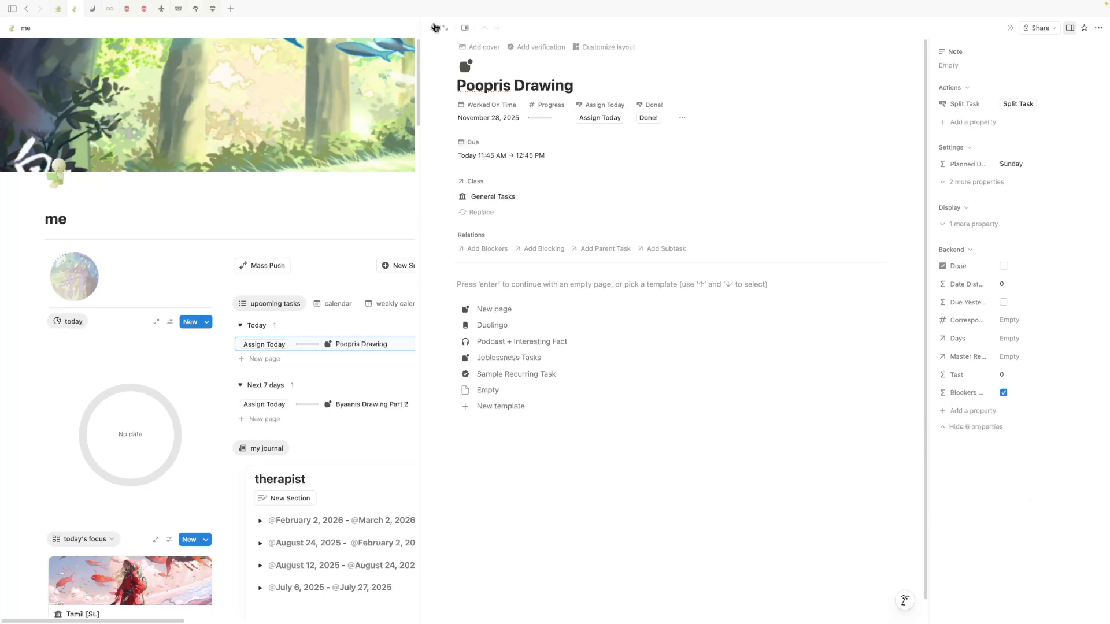
# View the task list of the How to Automate Subtasks project, and return to the me page with upcoming tasks.
pyautogui.click(126, 9)
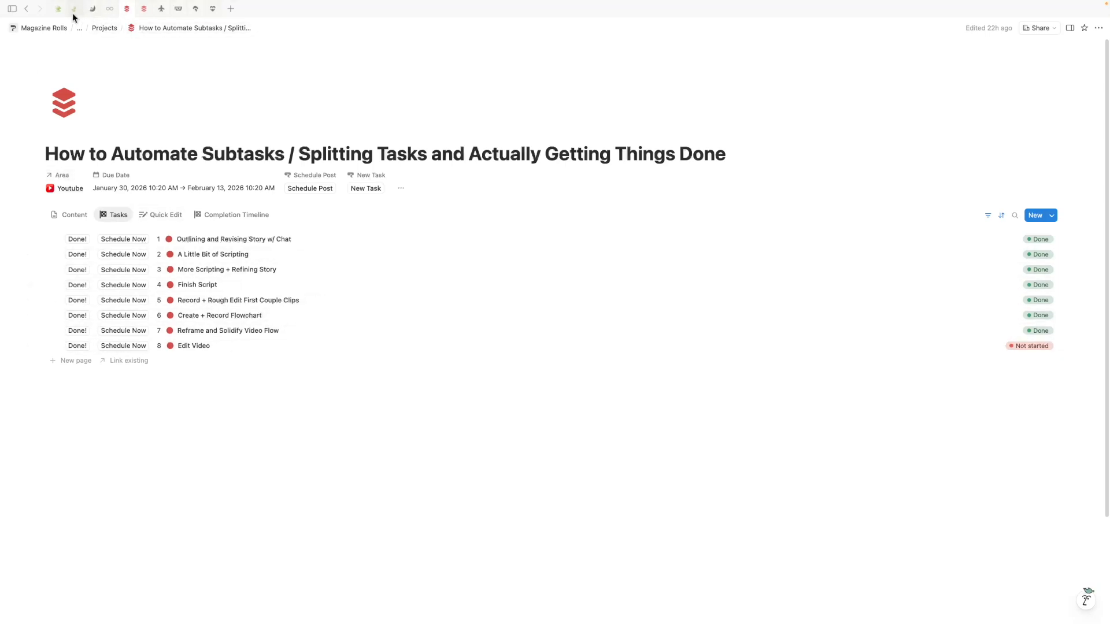
pyautogui.click(53, 12)
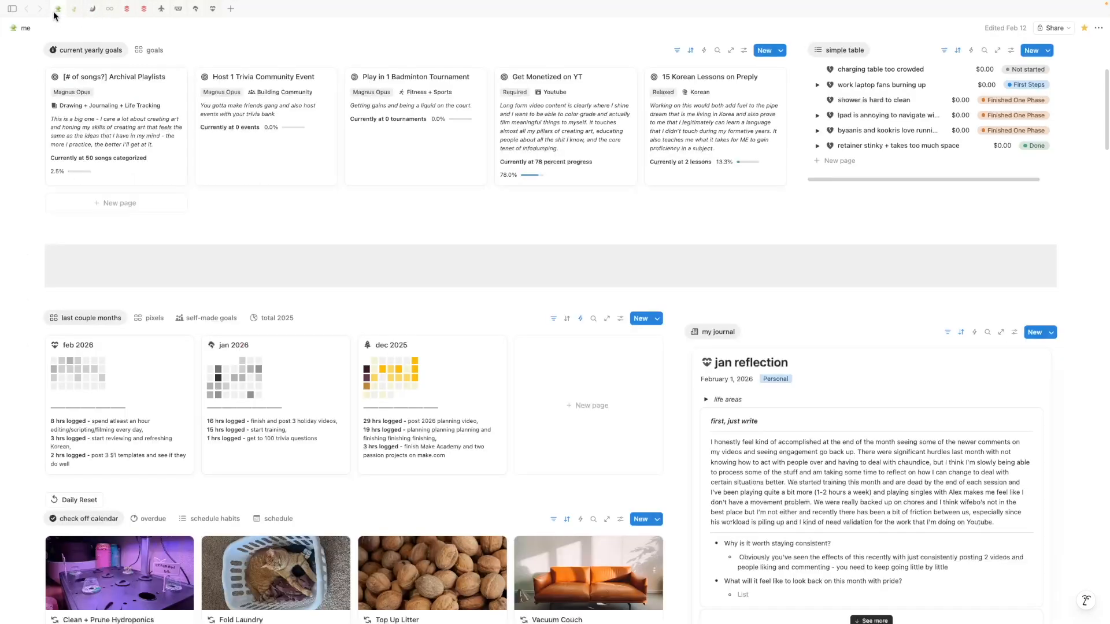
pyautogui.click(75, 15)
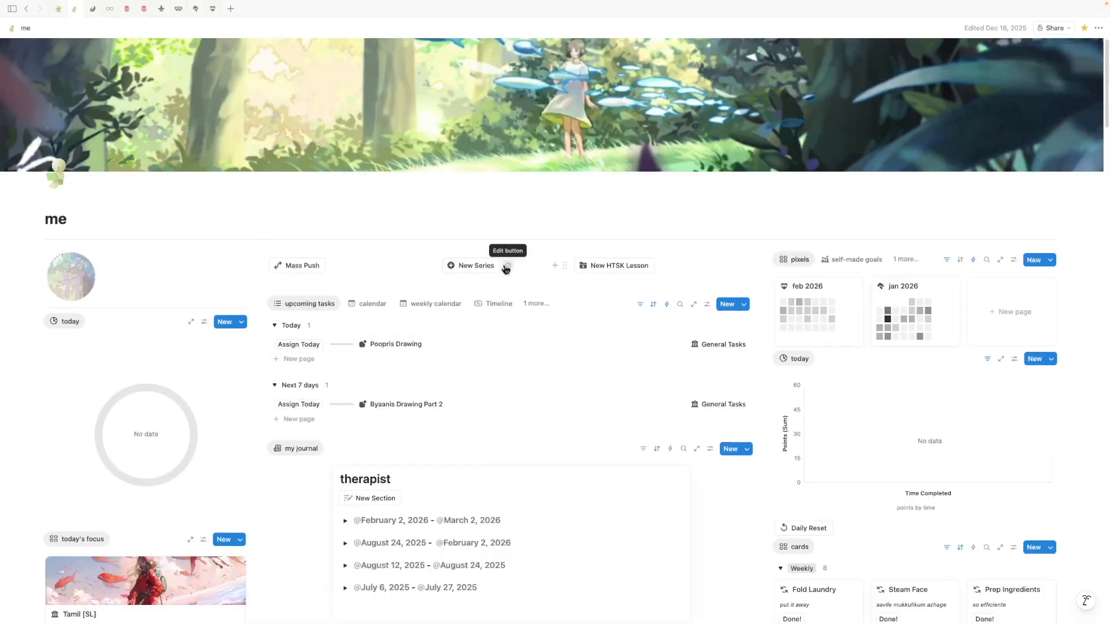
# Show the tasks in the Timeline view and examine the April 2025 subtasks of HTML, JS, CSS Proficiency.
pyautogui.click(499, 305)
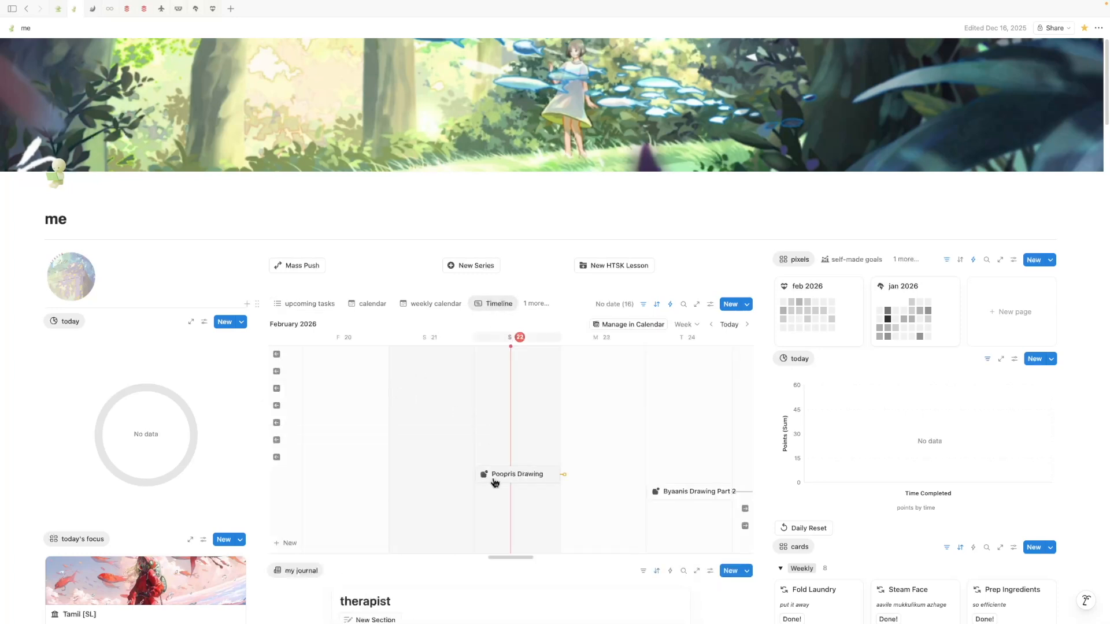
pyautogui.moveTo(514, 561); pyautogui.dragTo(289, 530)
pyautogui.click(276, 354)
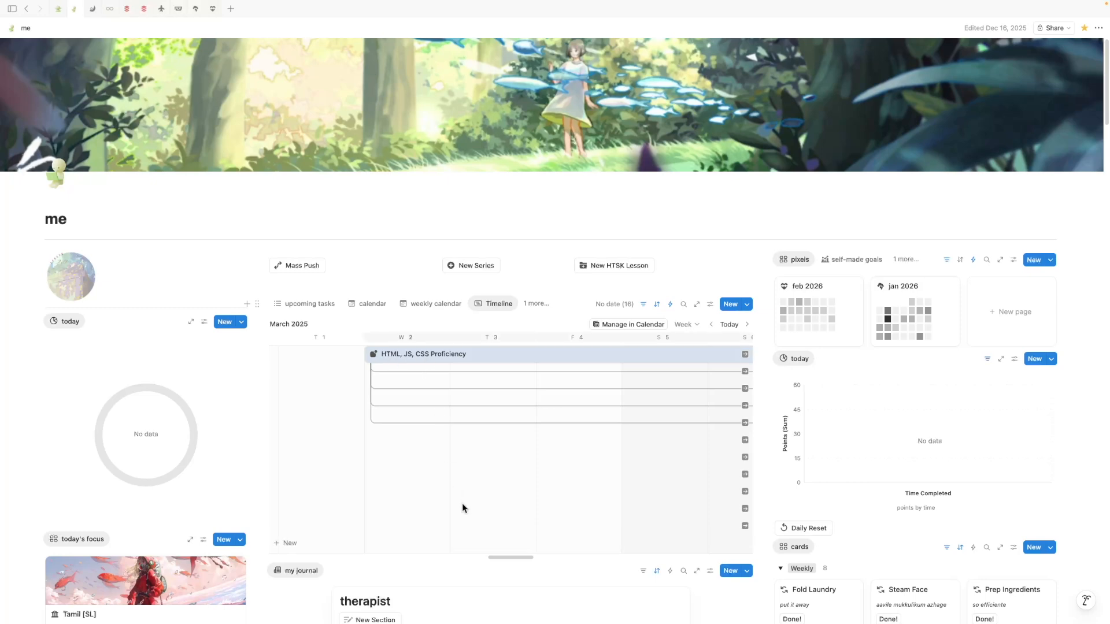
pyautogui.moveTo(504, 557); pyautogui.dragTo(541, 549)
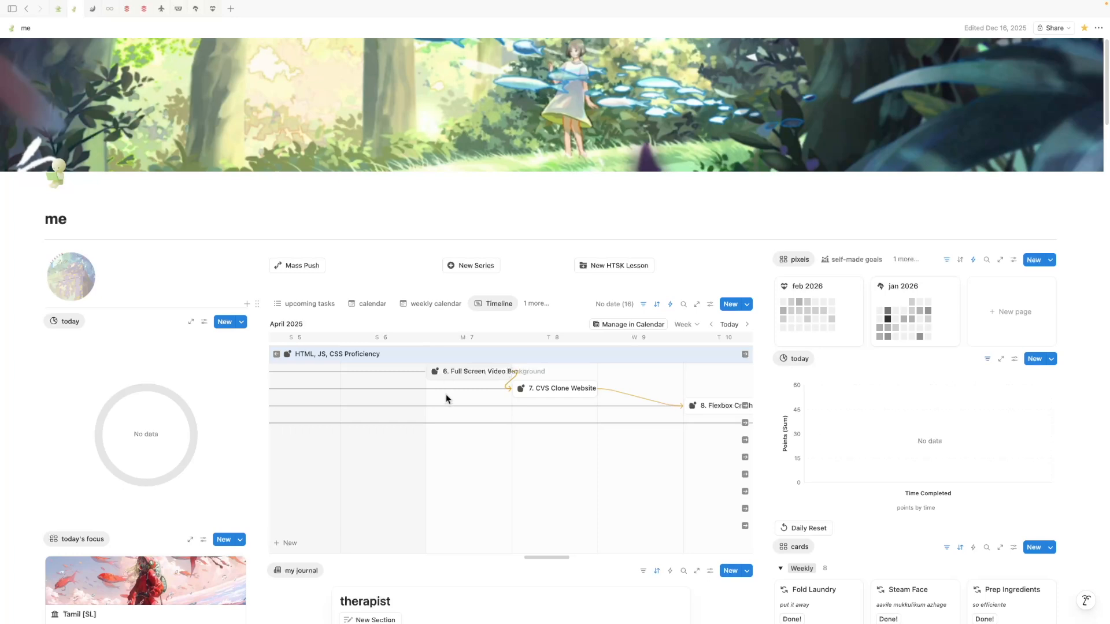
pyautogui.moveTo(555, 557)
pyautogui.mouseDown()
pyautogui.moveTo(624, 557)
pyautogui.moveTo(552, 552)
pyautogui.mouseUp()
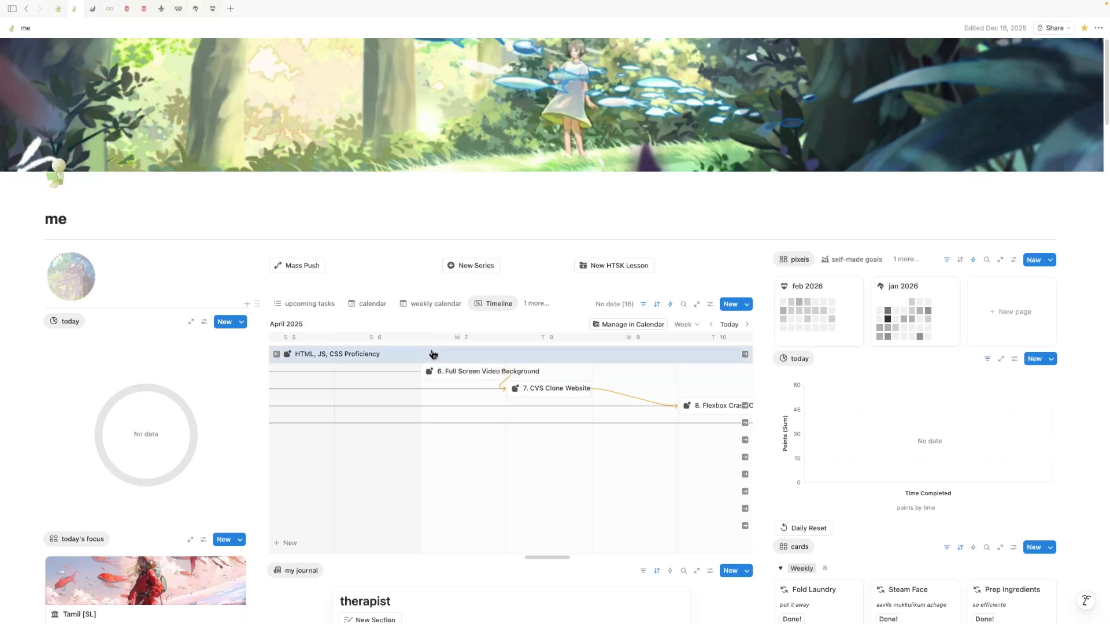
# Revisit the How to Automate Subtasks project's numbered tasks and go back to the me page's timeline.
pyautogui.click(128, 9)
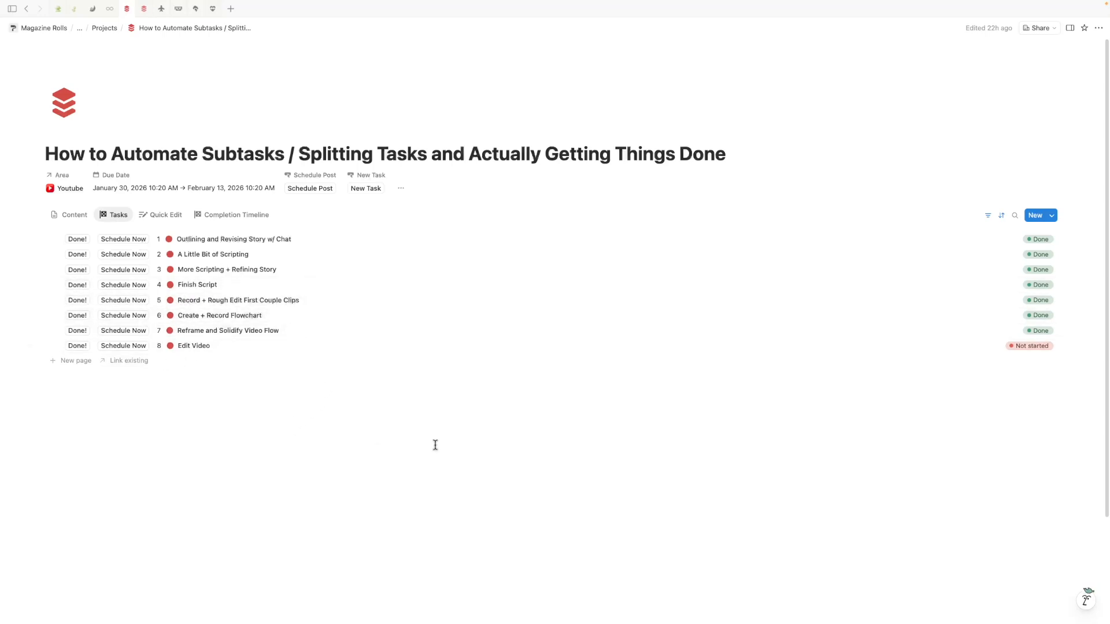
pyautogui.click(58, 9)
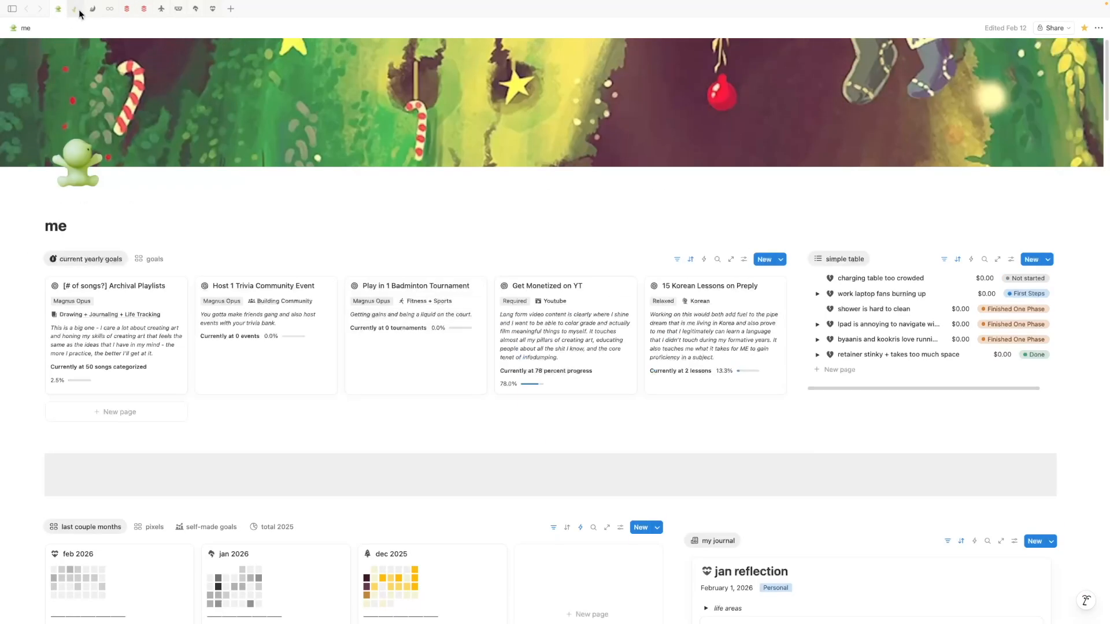
pyautogui.click(75, 9)
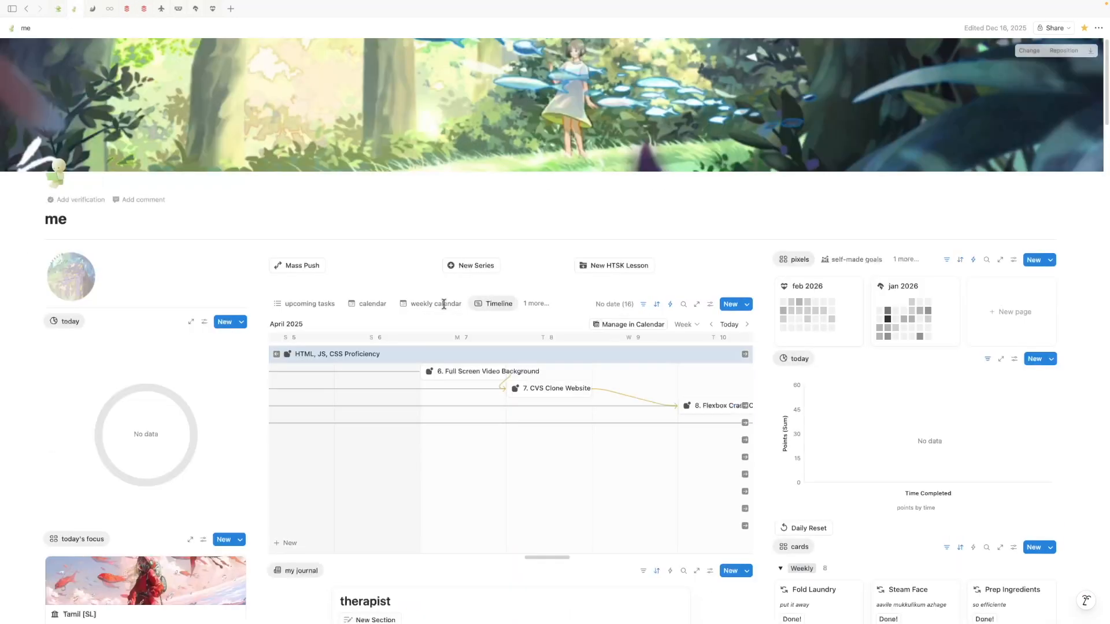
# Examine the remaining tasks along the Timeline view from May 2025 to January 2027, ending back at late February 2026.
pyautogui.scroll(-2, 588, 448)
pyautogui.moveTo(551, 450); pyautogui.dragTo(754, 451)
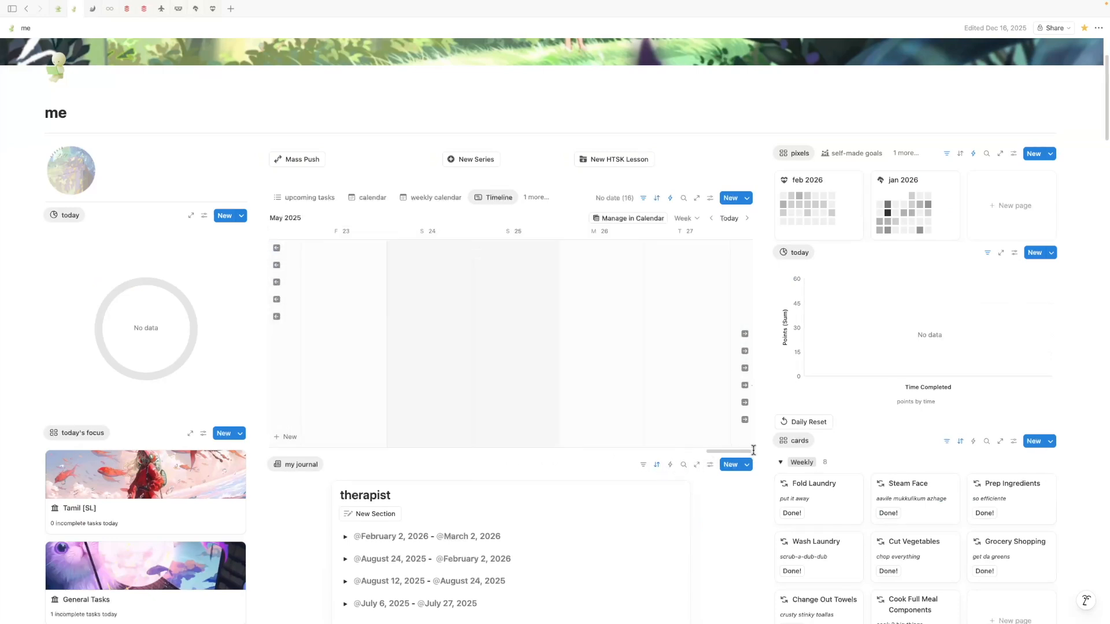
pyautogui.click(536, 198)
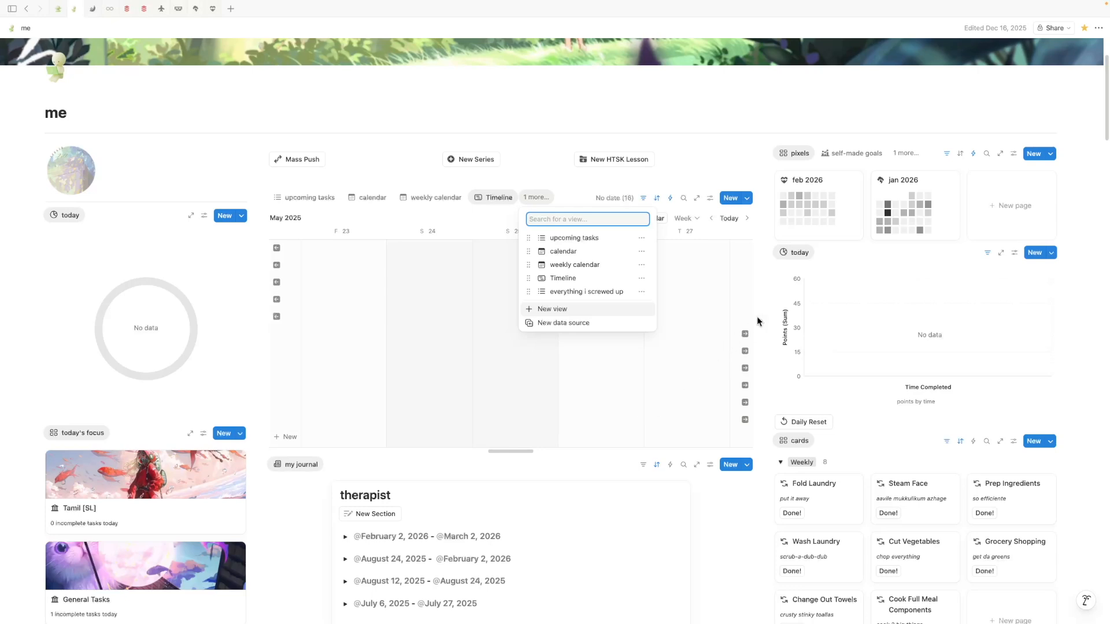
pyautogui.click(646, 165)
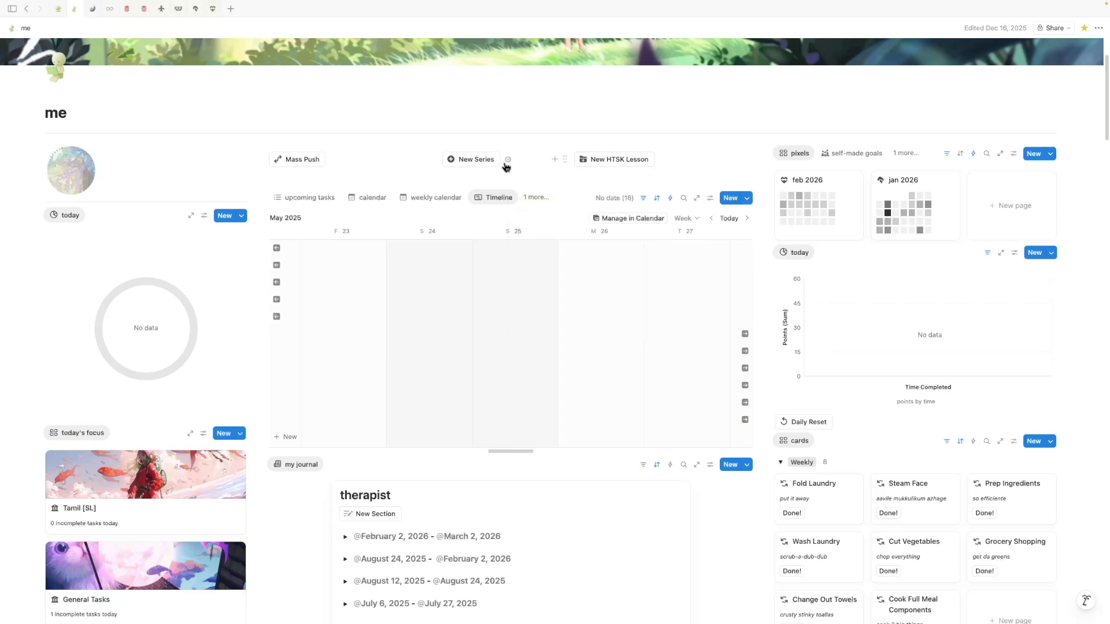
pyautogui.moveTo(515, 450); pyautogui.dragTo(762, 445)
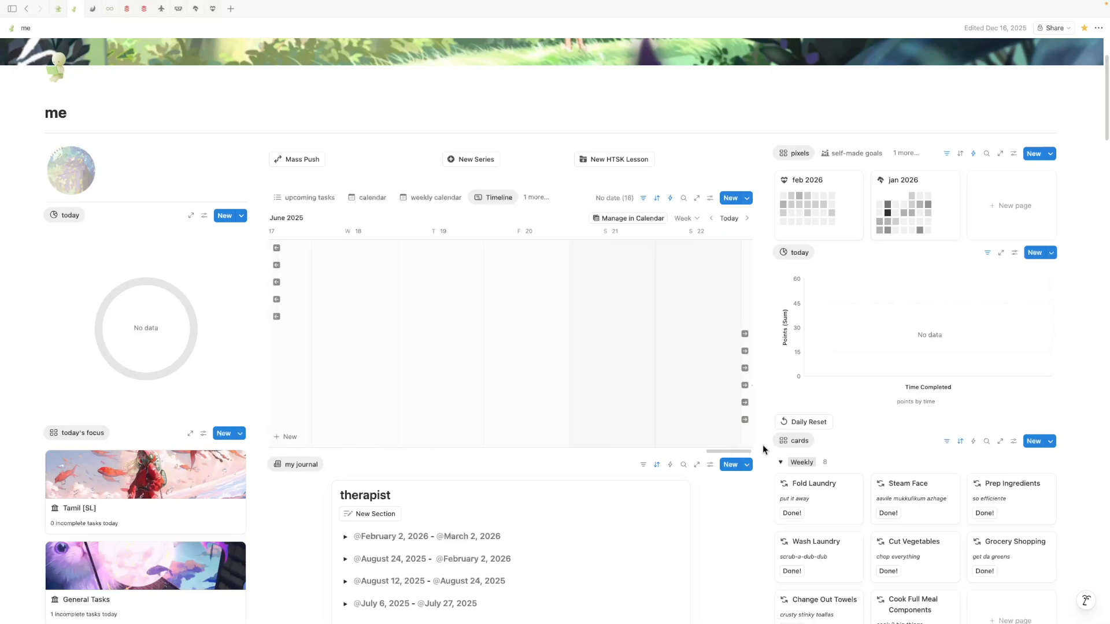
pyautogui.click(745, 334)
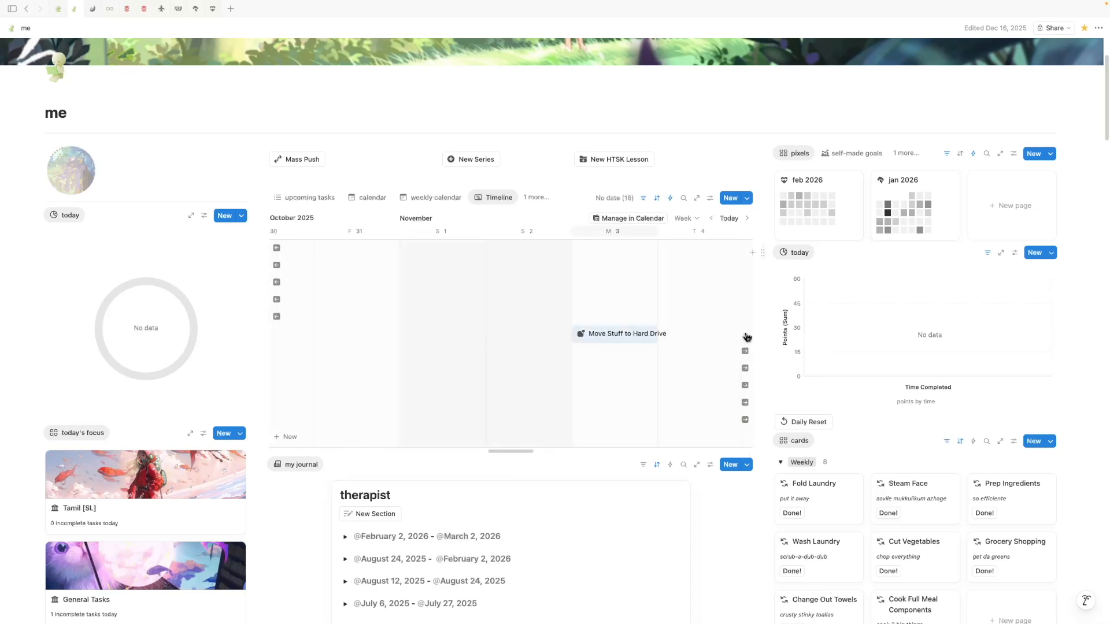
pyautogui.click(745, 351)
pyautogui.click(745, 368)
pyautogui.click(746, 386)
pyautogui.click(745, 402)
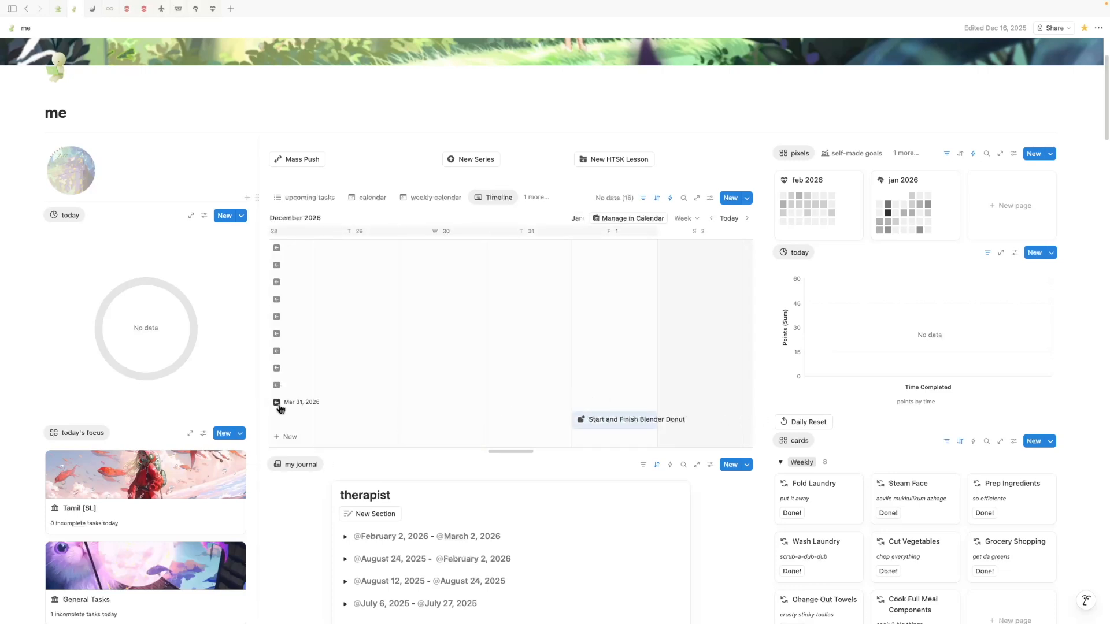
pyautogui.click(277, 403)
pyautogui.moveTo(515, 452); pyautogui.dragTo(452, 446)
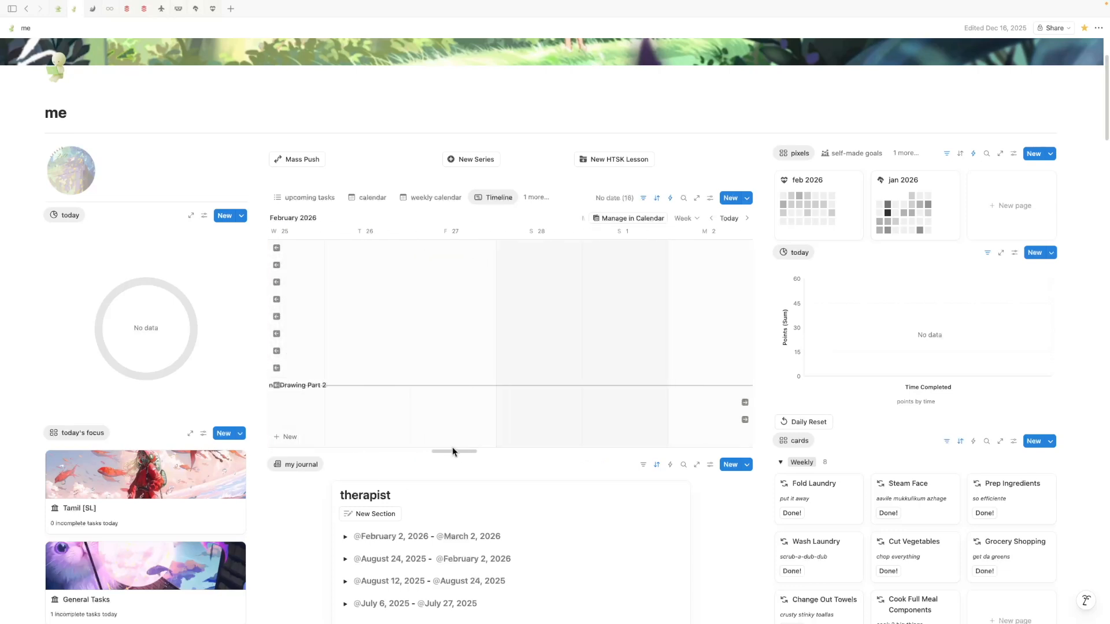
# Switch the me page's task database back to the upcoming tasks view and check its list of available views.
pyautogui.click(613, 199)
pyautogui.click(571, 189)
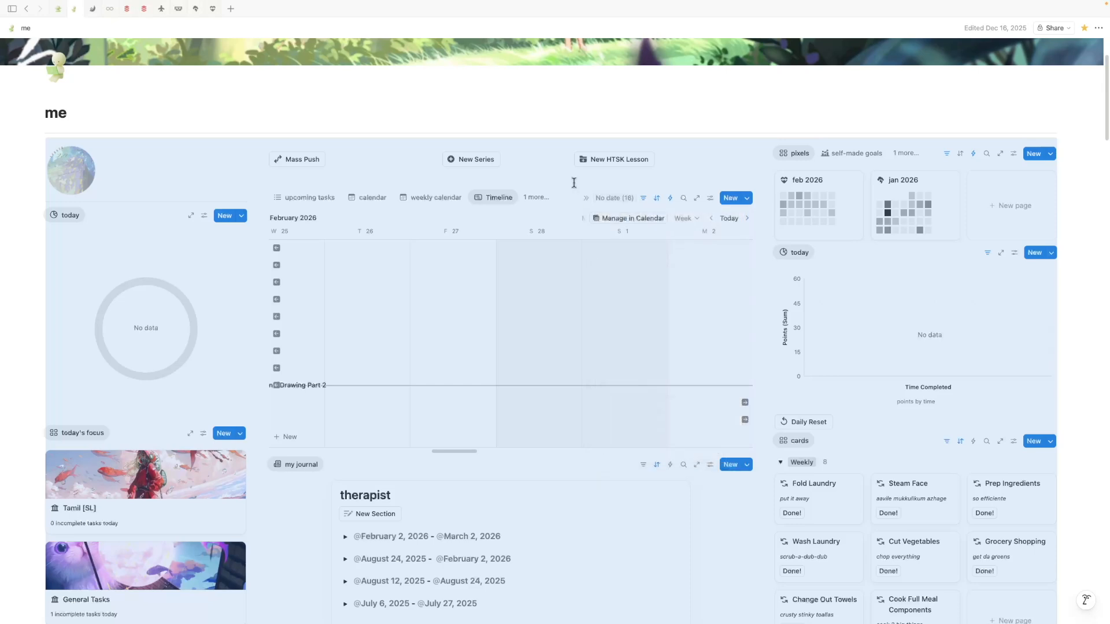
pyautogui.click(326, 201)
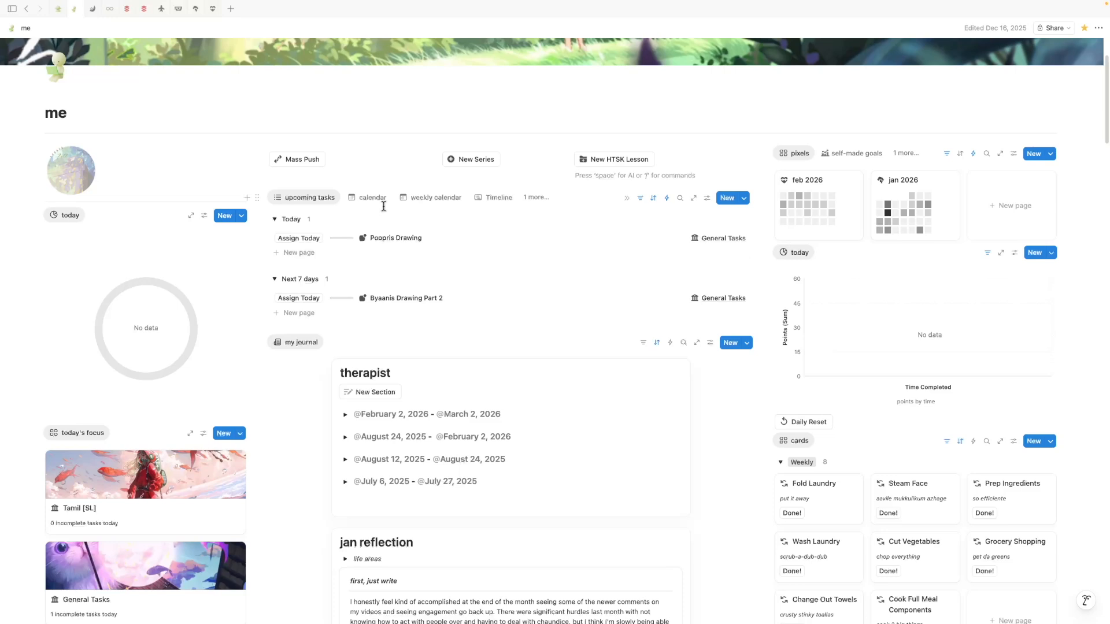
pyautogui.click(535, 198)
pyautogui.click(632, 183)
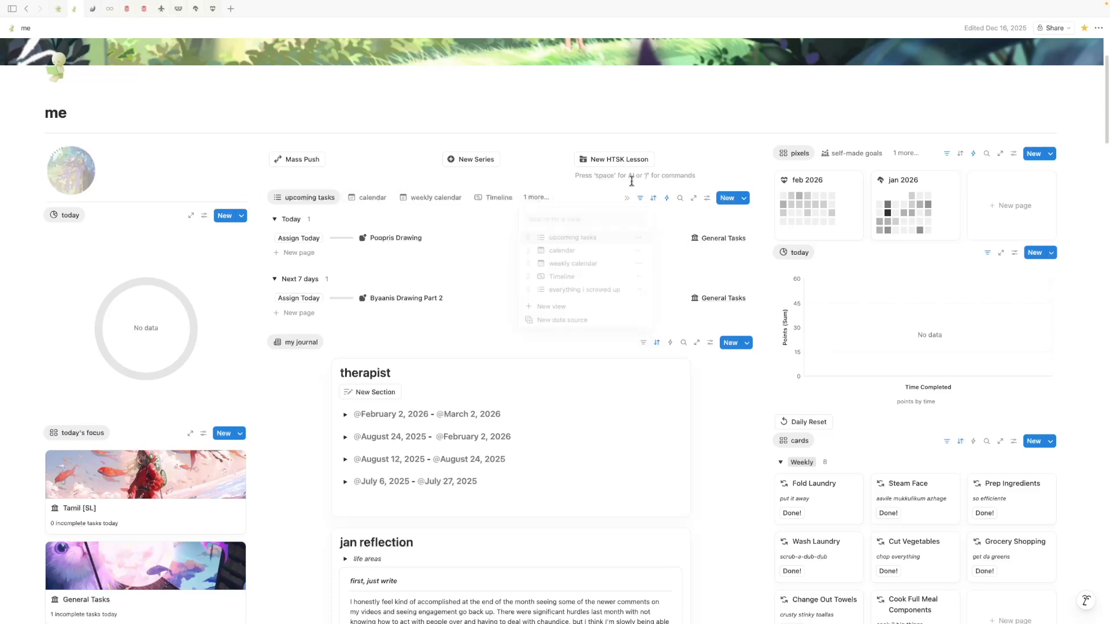